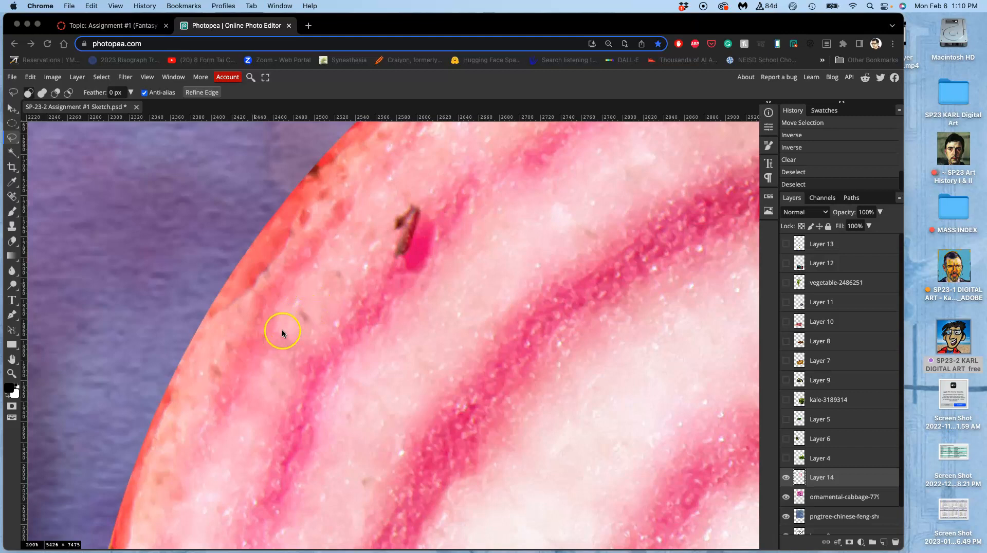
Examine the beet slice's outer edge and the purple background texture around it
click(306, 306)
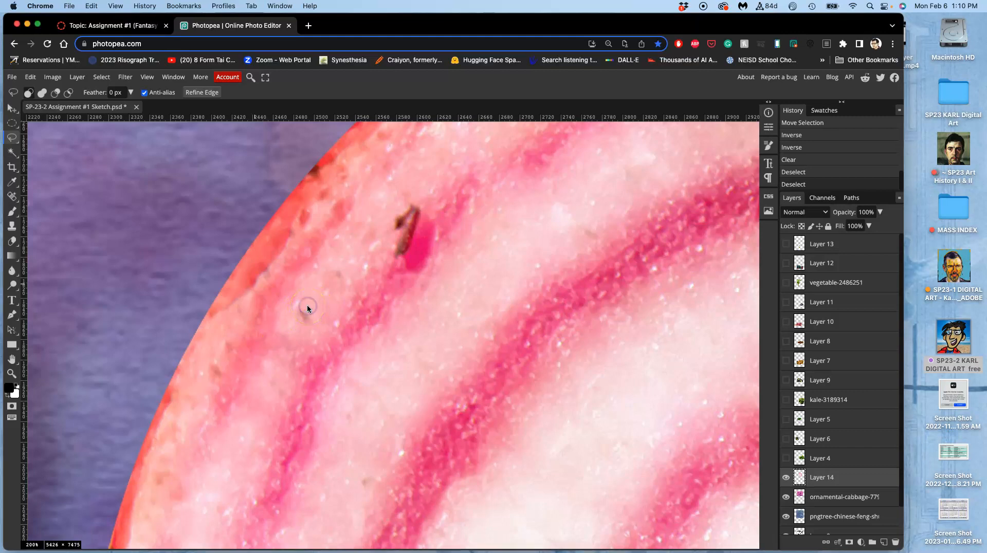
key(super+minus)
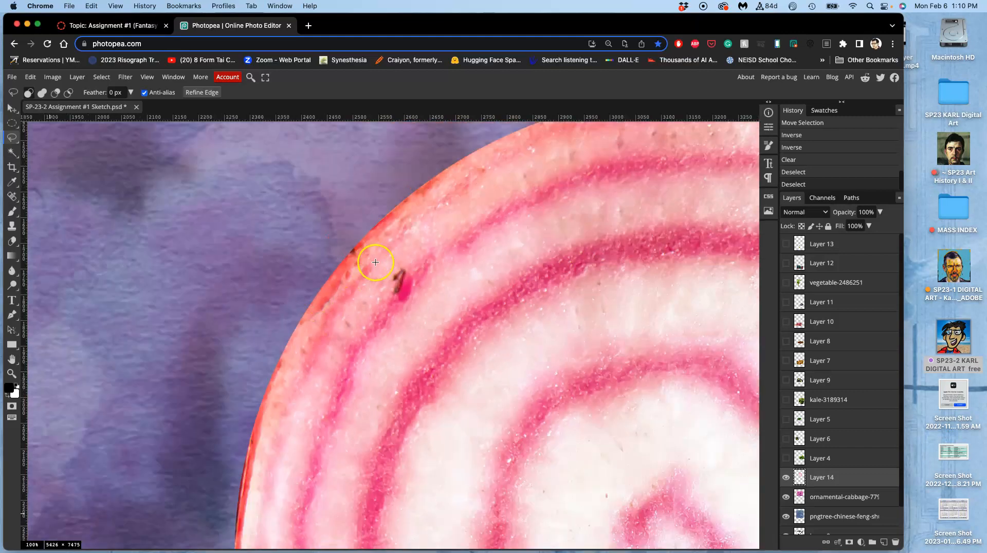
scroll(407, 276, right, 1)
scroll(407, 276, right, 10)
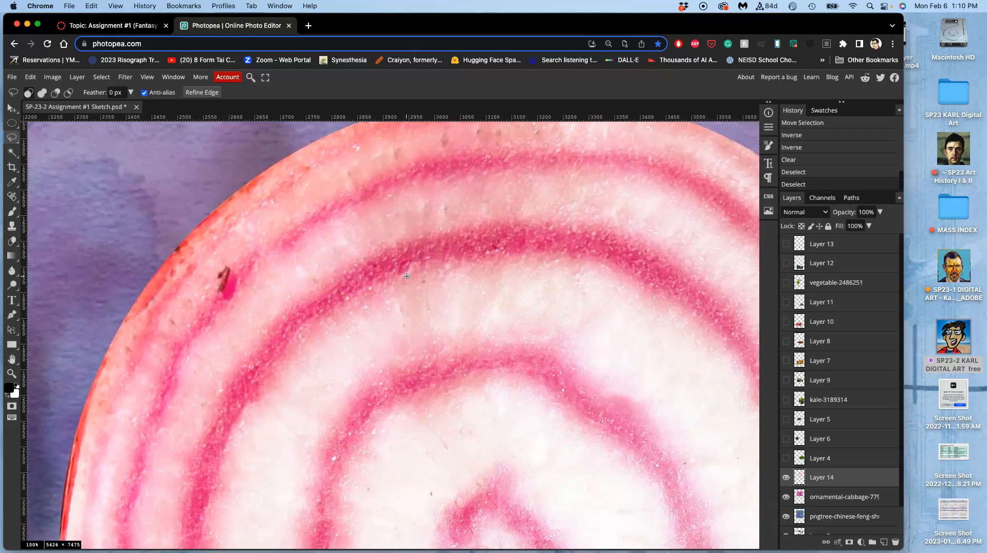
scroll(406, 276, right, 10)
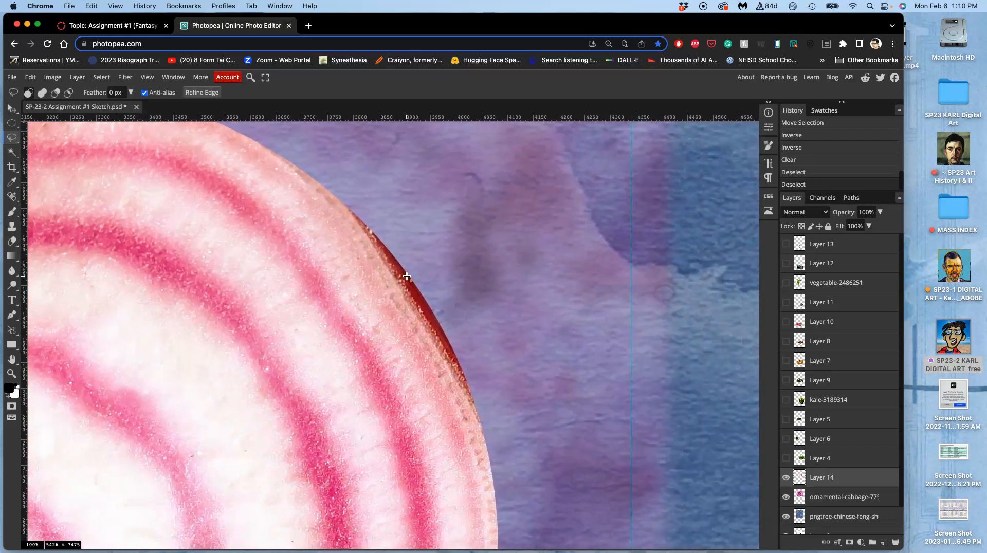
scroll(406, 276, left, 5)
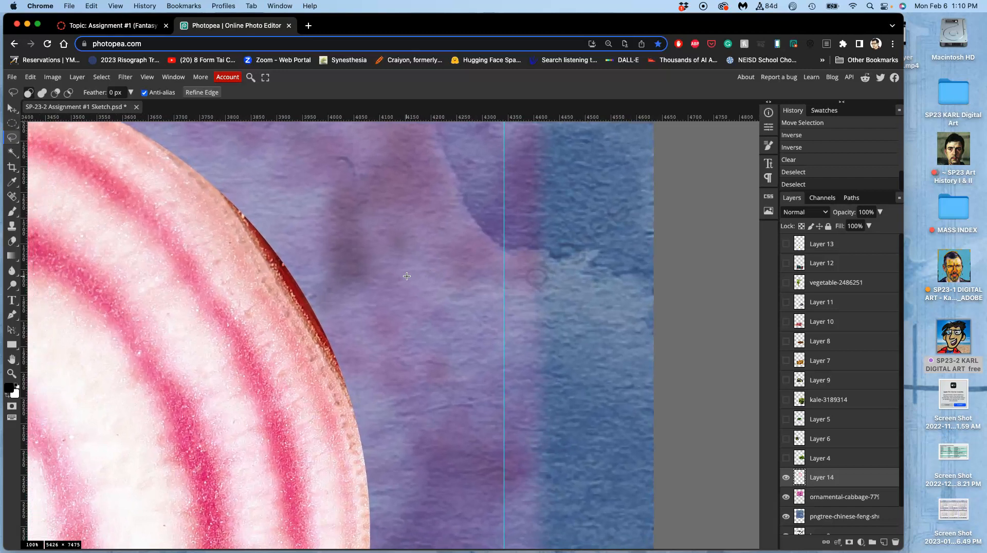
scroll(407, 276, up, 5)
scroll(407, 276, up, 3)
scroll(406, 276, left, 1)
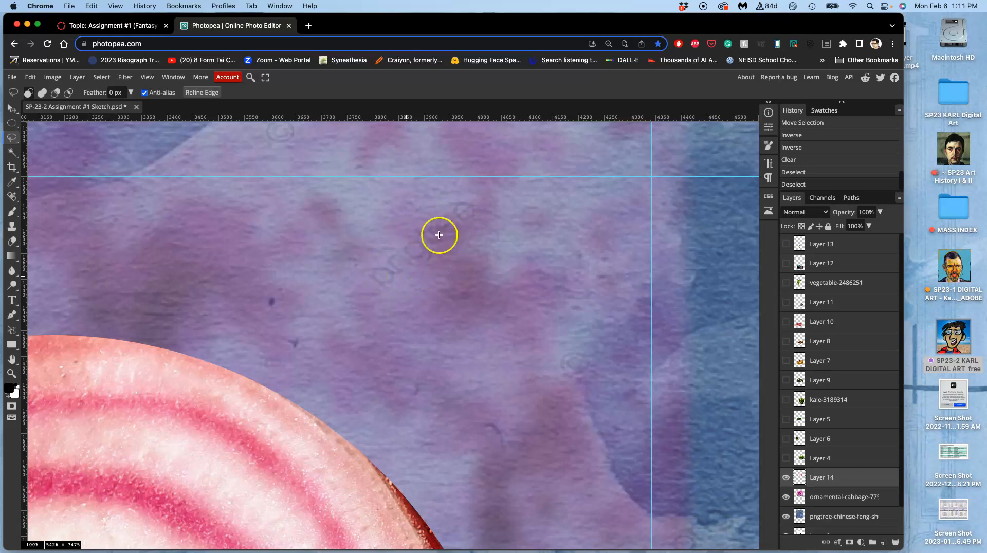
scroll(391, 274, left, 15)
scroll(390, 274, down, 1)
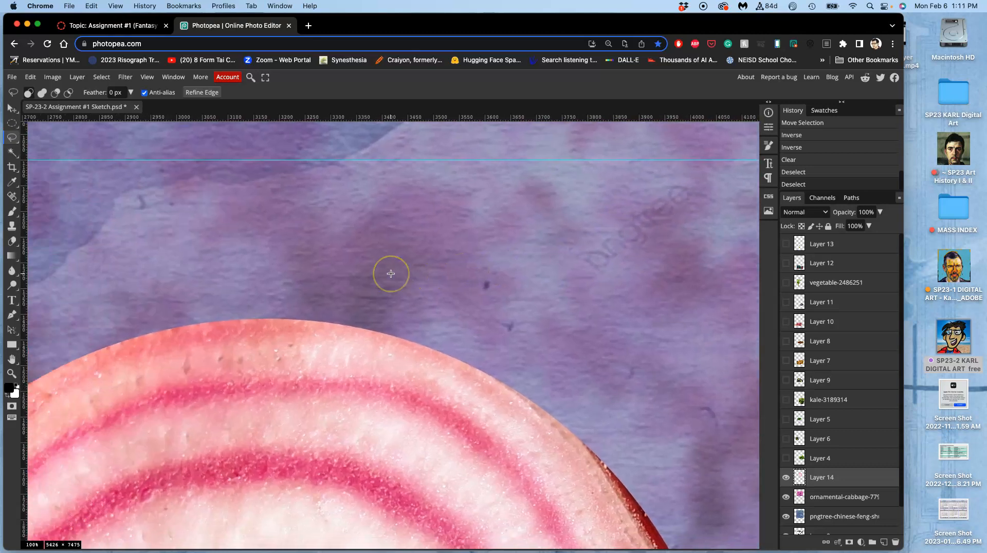
scroll(391, 274, left, 8)
scroll(391, 273, down, 3)
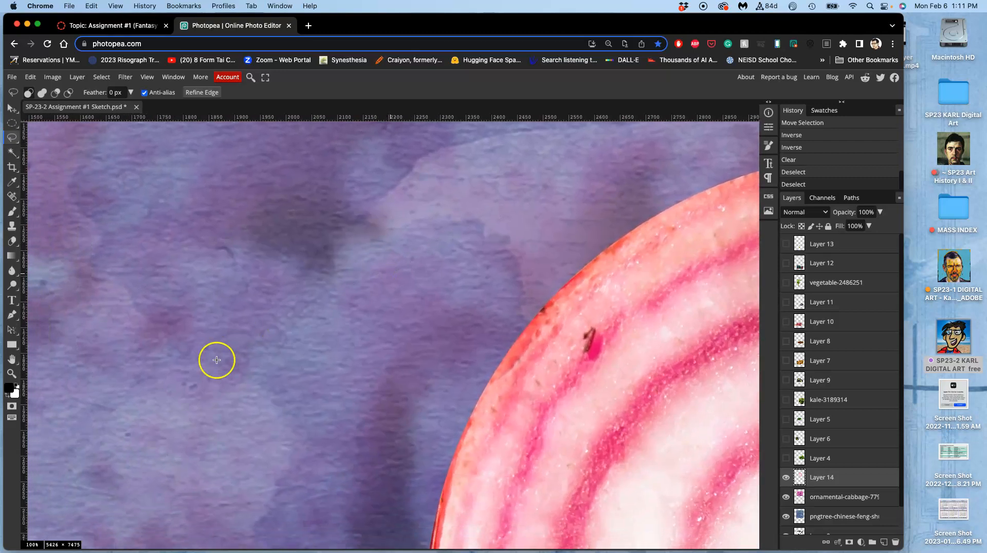
scroll(271, 346, down, 2)
scroll(271, 346, right, 1)
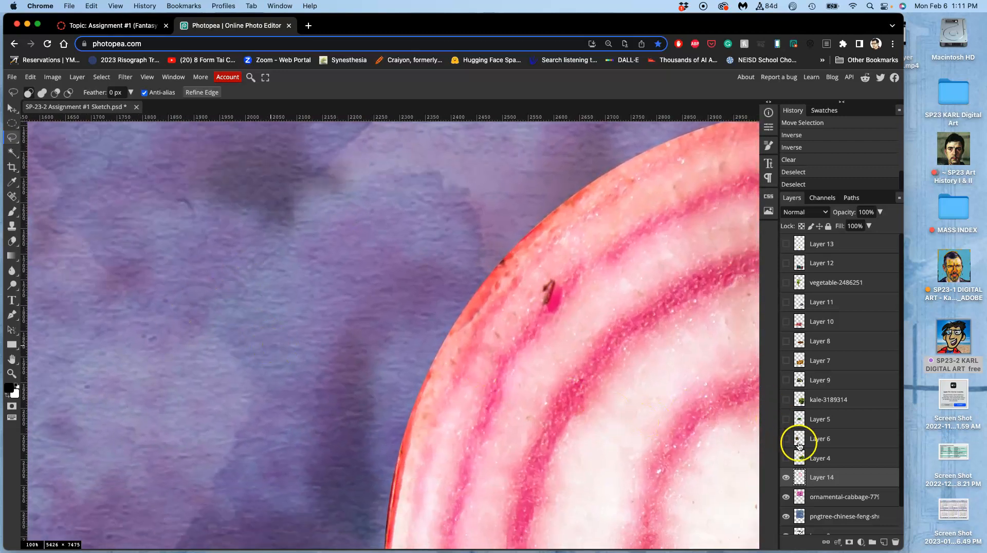
Set the ornamental-cabbage layer's opacity to 57%
click(833, 497)
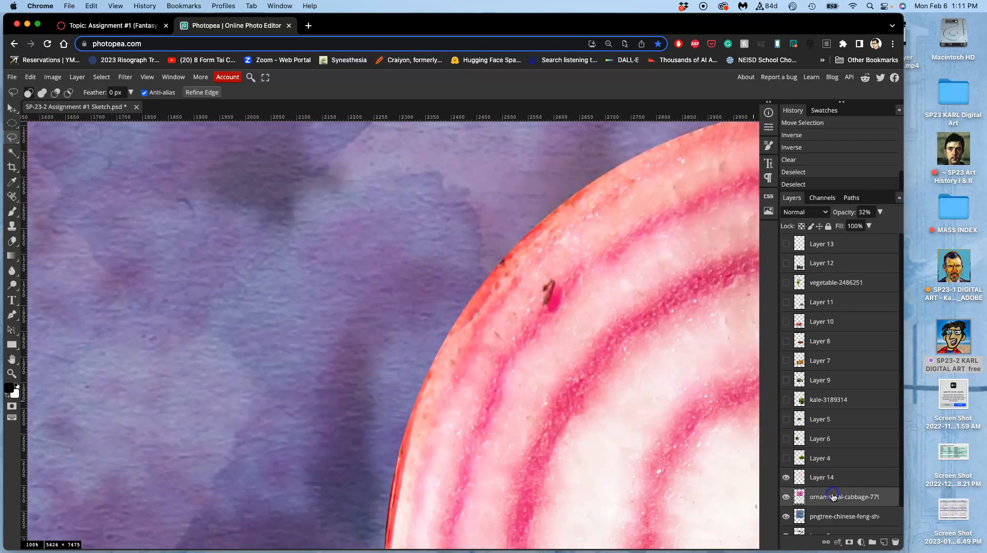
click(880, 212)
drag(857, 224, 859, 227)
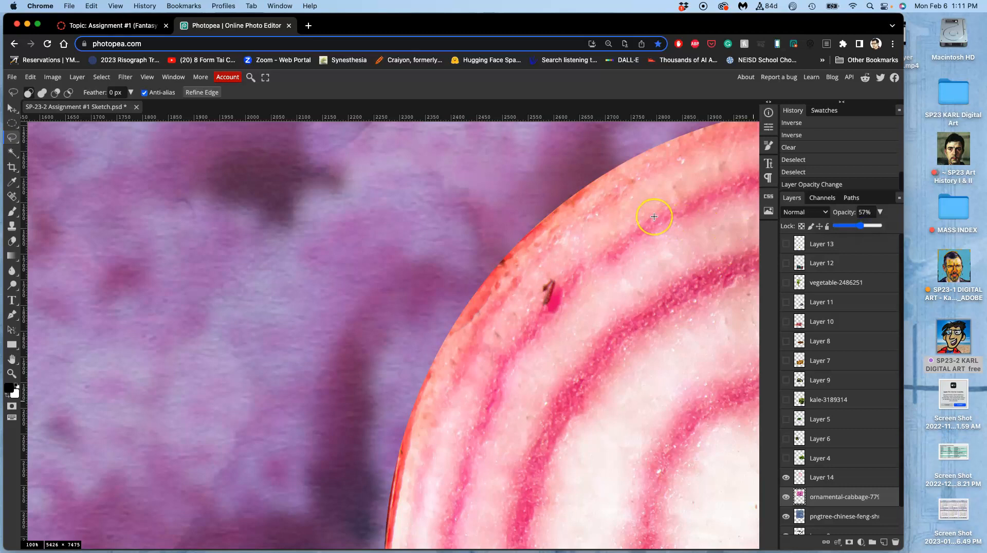
Hide the ornamental-cabbage layer to expose the watermark on the blue background above the beet slice
scroll(654, 217, right, 10)
scroll(654, 216, up, 5)
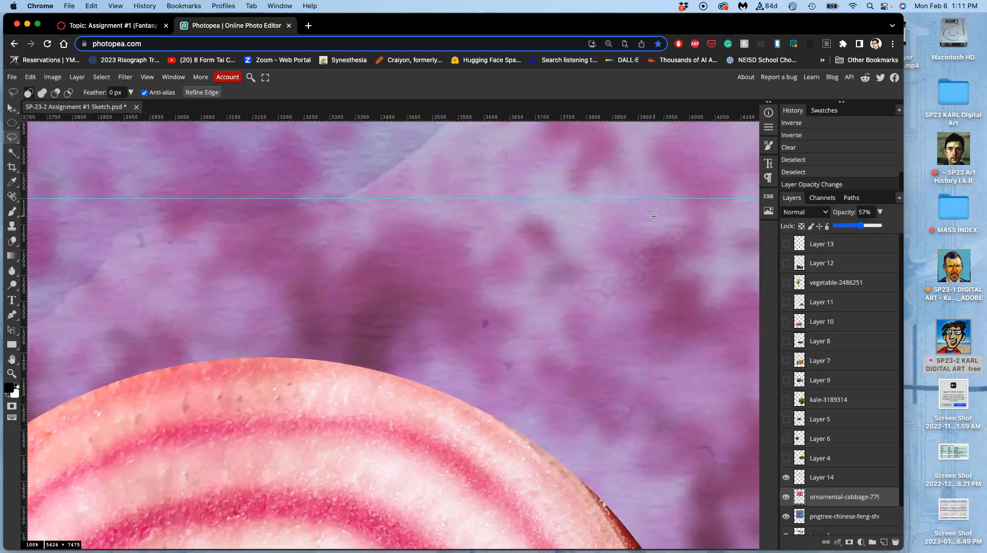
scroll(654, 216, right, 5)
scroll(654, 216, up, 1)
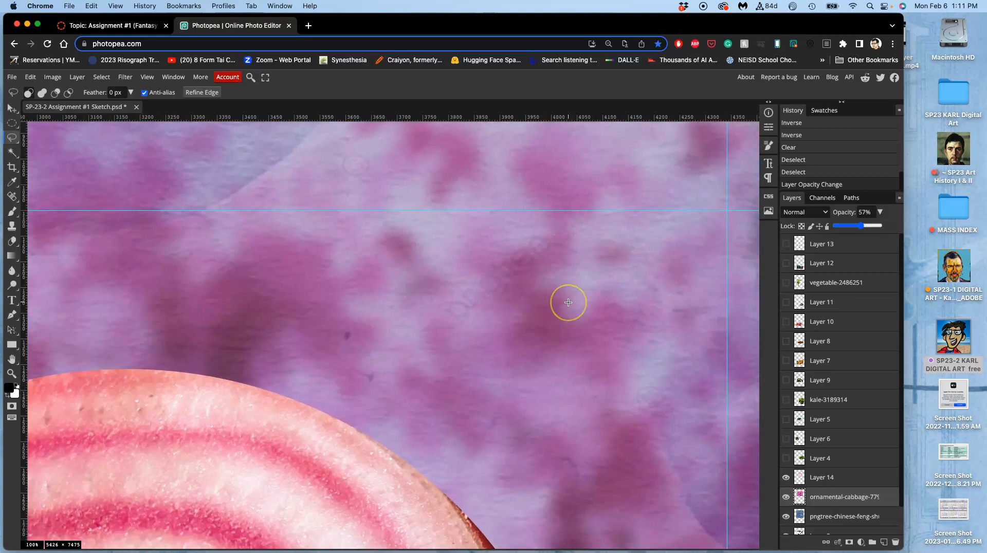
scroll(568, 303, right, 3)
scroll(568, 302, down, 2)
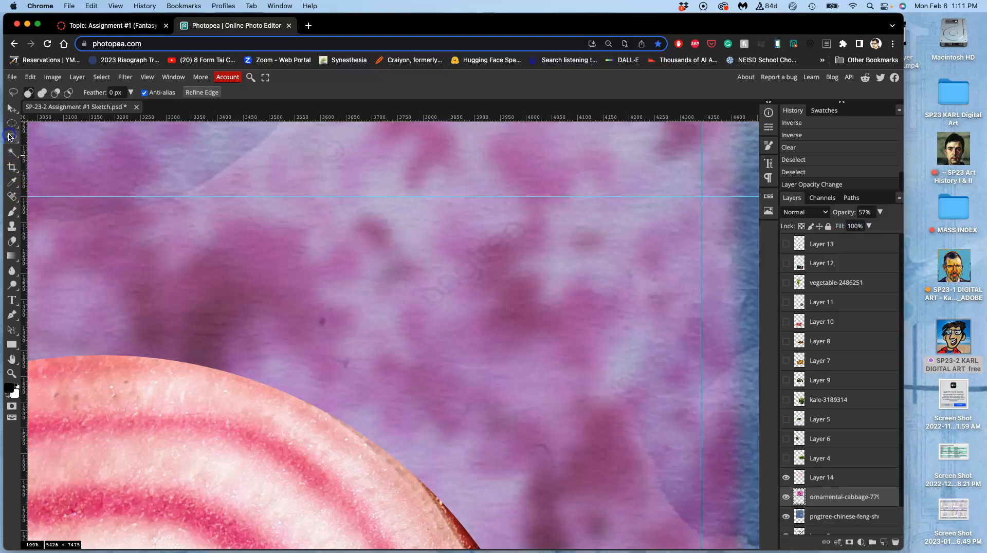
click(786, 496)
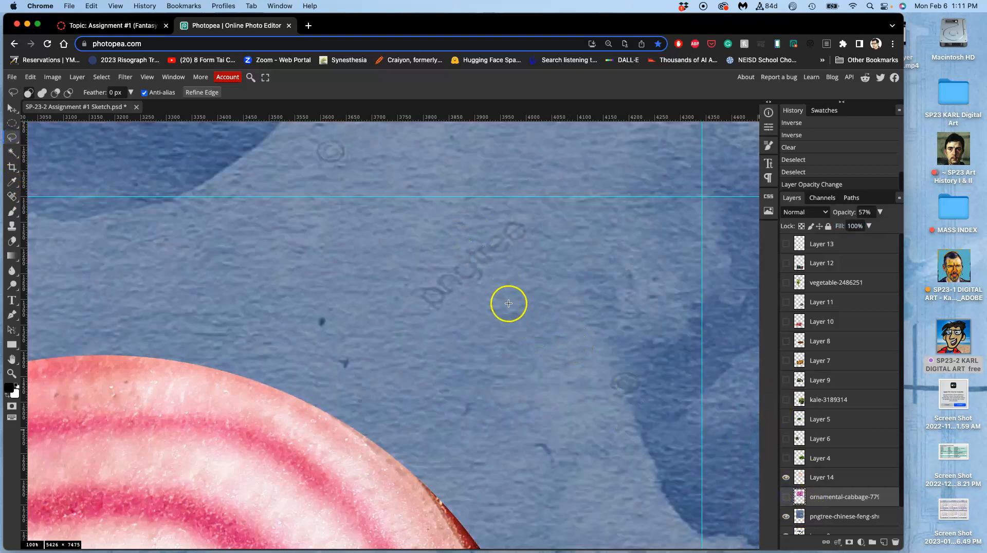
click(517, 278)
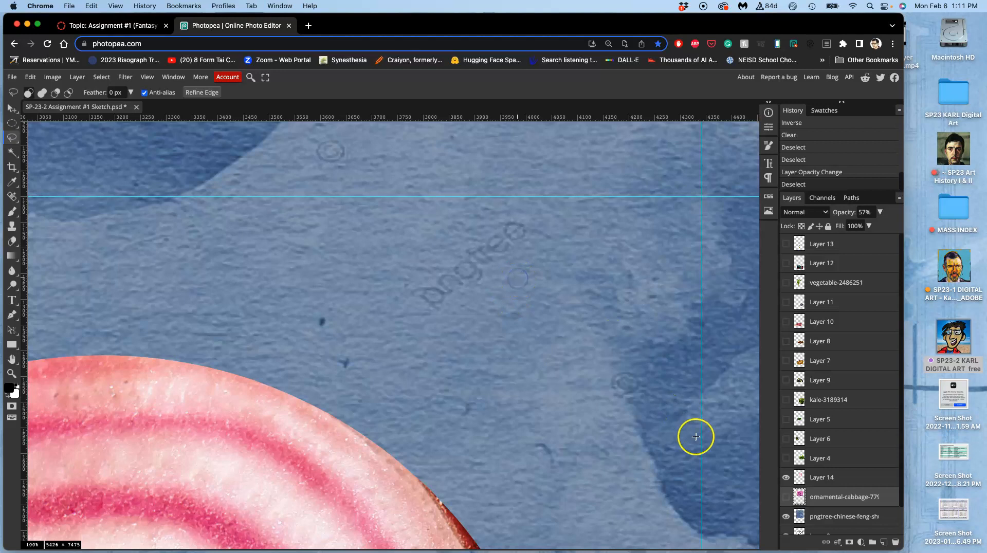
Lasso a clean area below the pngtree watermark on the pngtree-chinese-feng background layer and copy it to a new layer
click(826, 515)
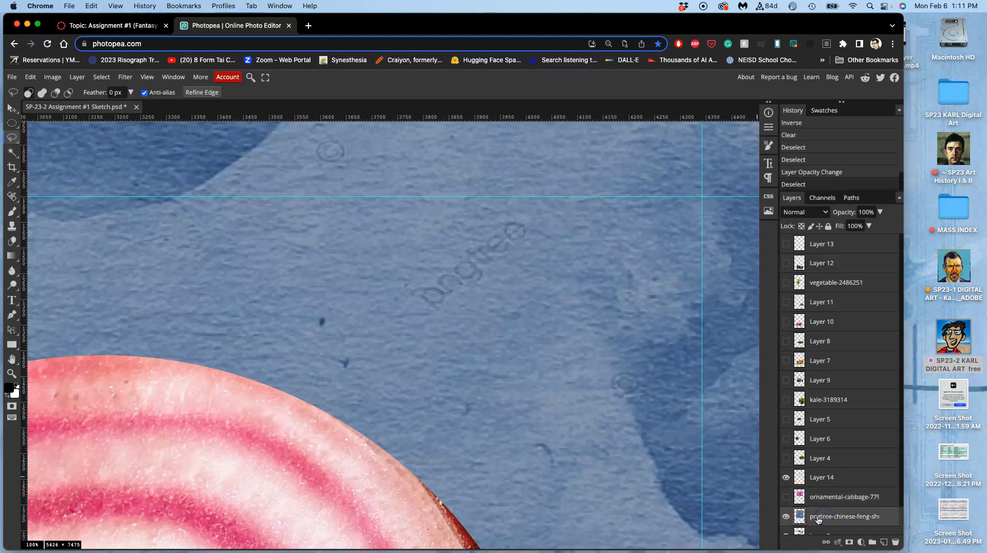
click(823, 478)
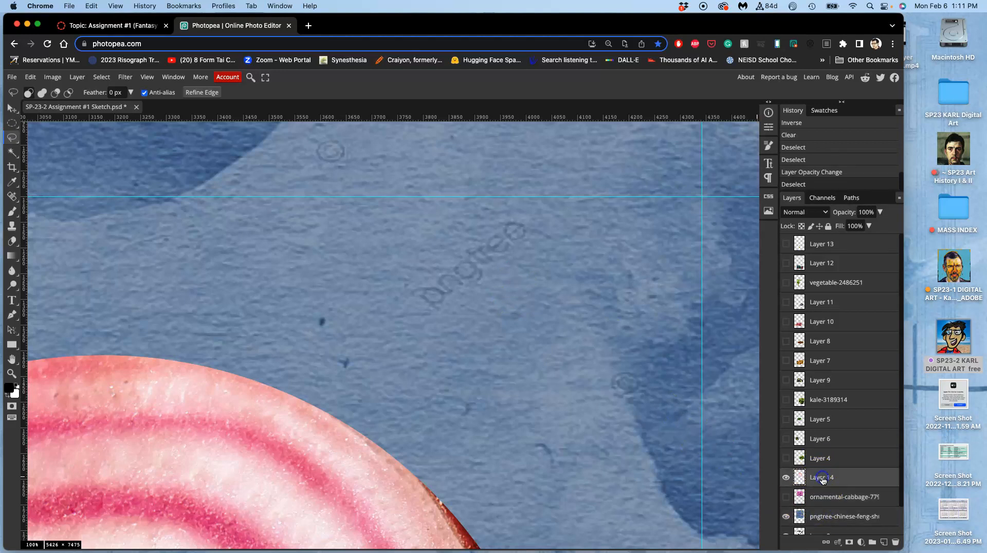
click(836, 516)
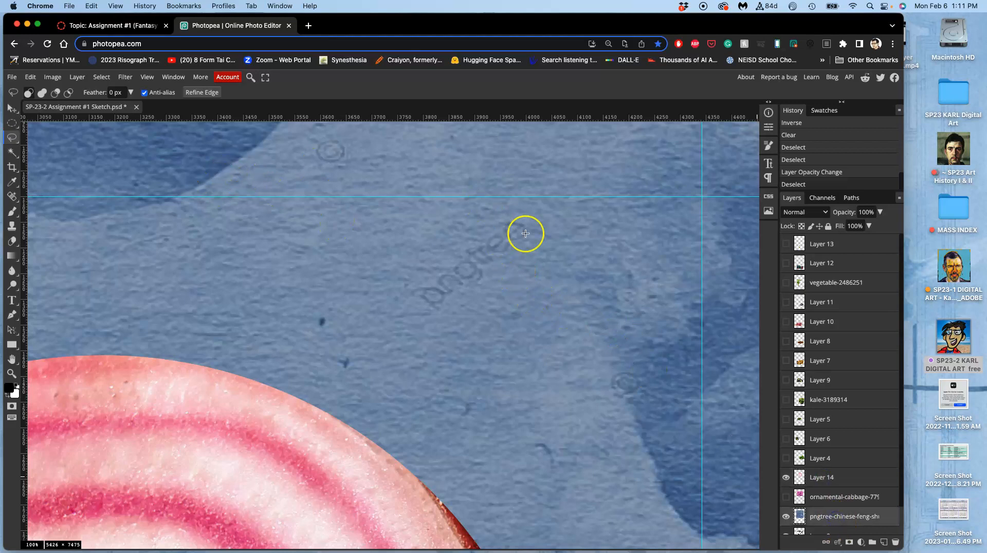
mouse_move(487, 306)
mouse_down()
mouse_move(442, 365)
mouse_move(489, 383)
mouse_up()
drag(544, 267, 545, 267)
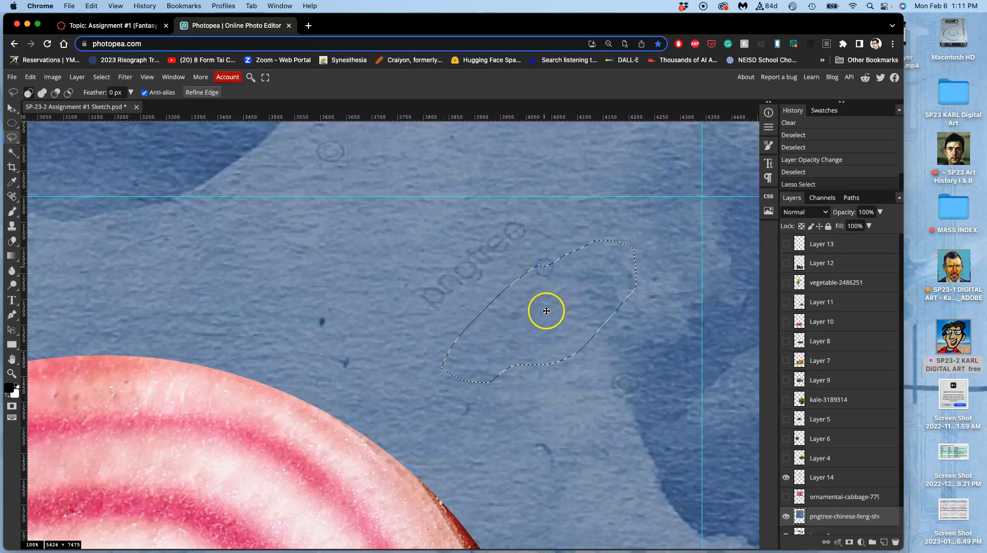
key(super+j)
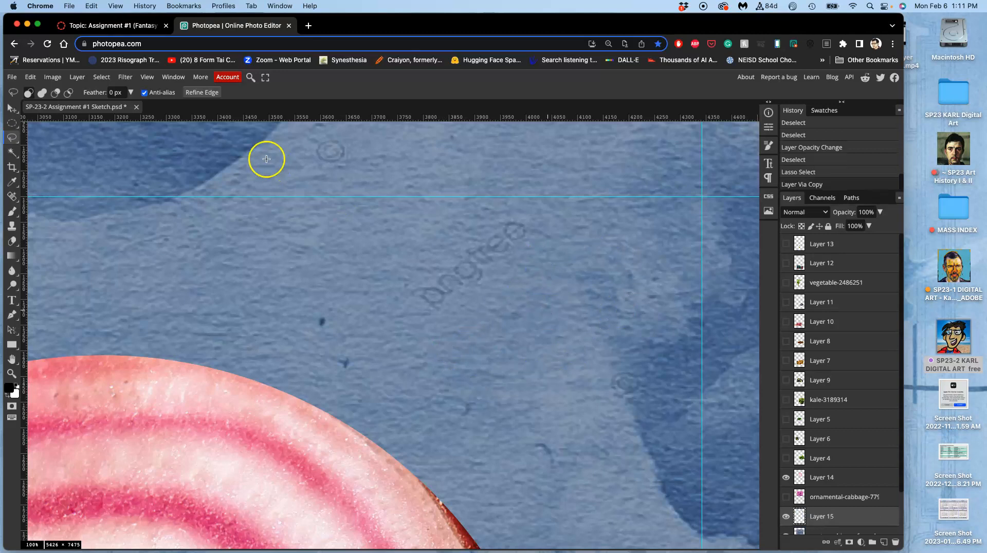
Cover the pngtree watermark text with the copied patch, and place a duplicate of it over the faint mark beside the dark blue area
click(10, 108)
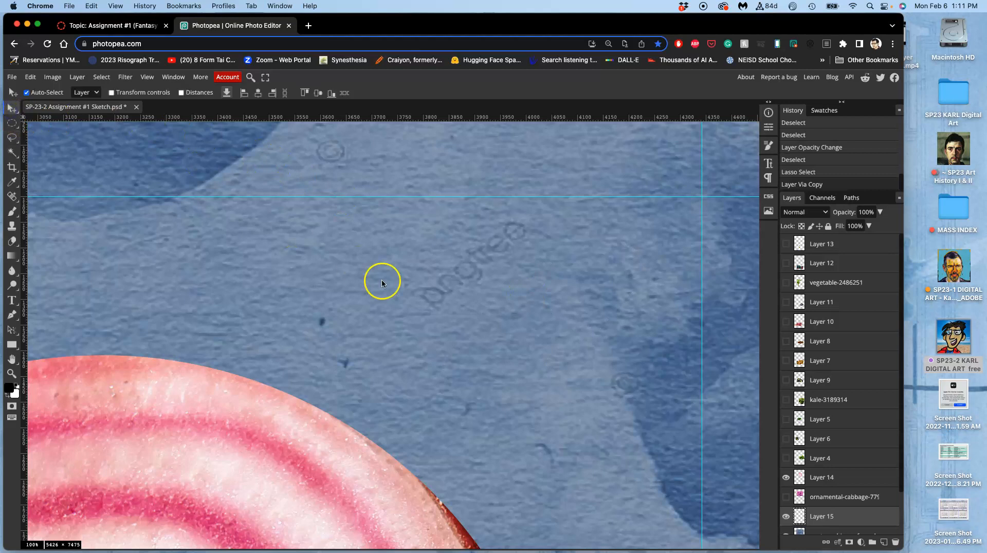
drag(572, 322, 496, 282)
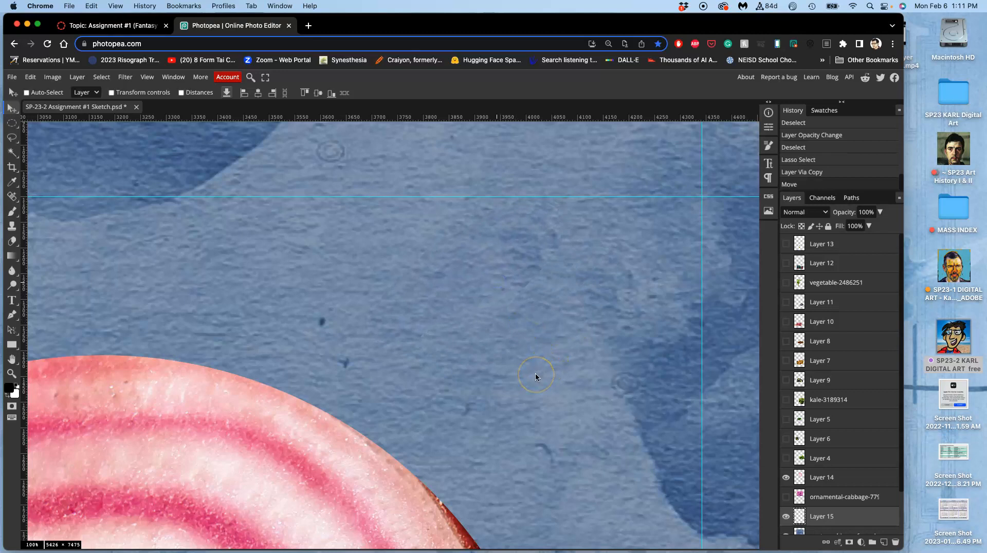
key(ctrl+j)
drag(458, 278, 626, 396)
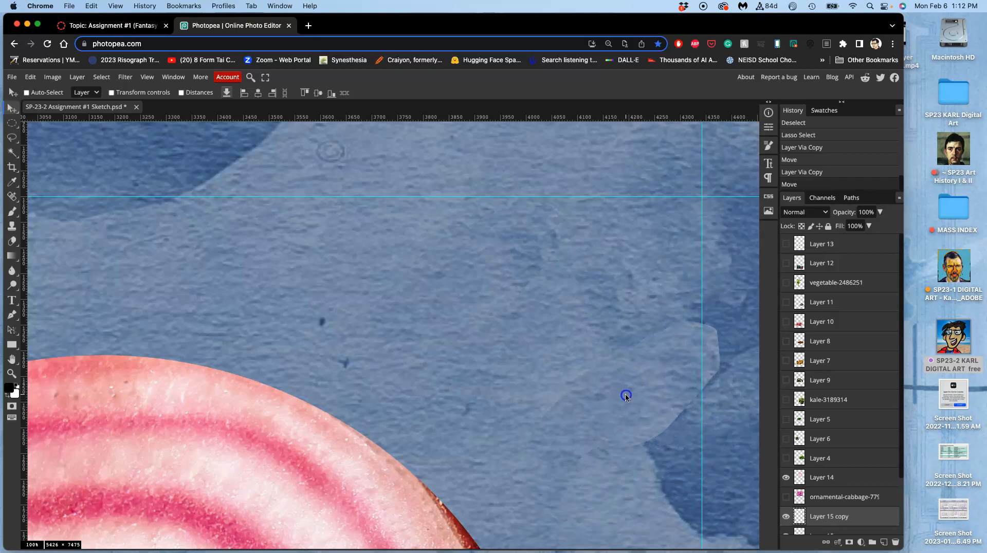
Erase the duplicate patch's hard edge over the dark blue area with a 200 px eraser at 0% hardness
click(12, 241)
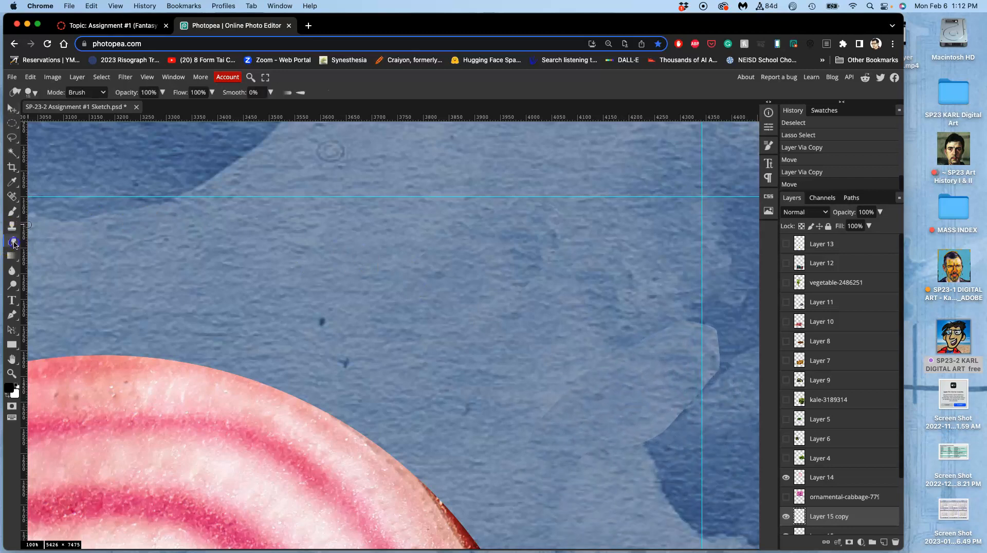
click(32, 92)
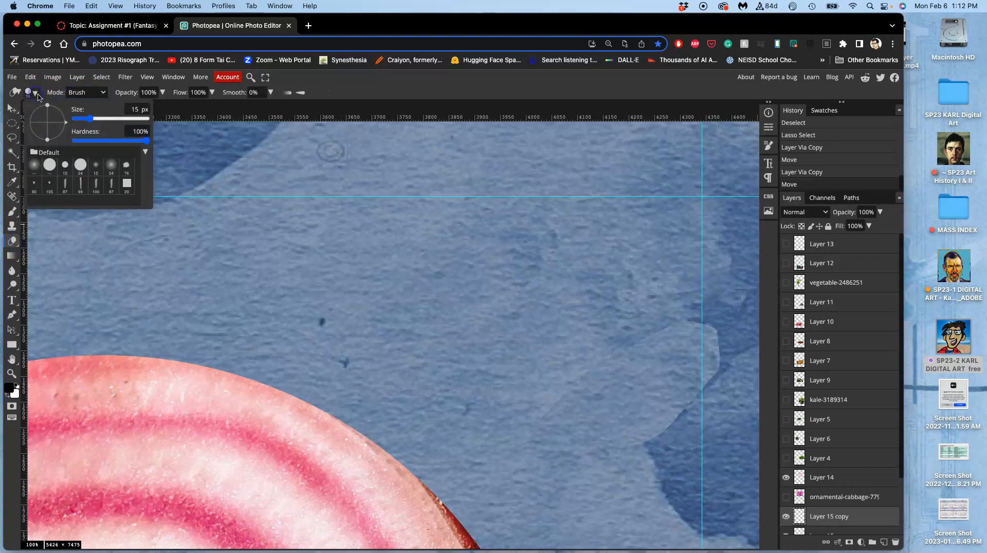
drag(108, 133, 136, 142)
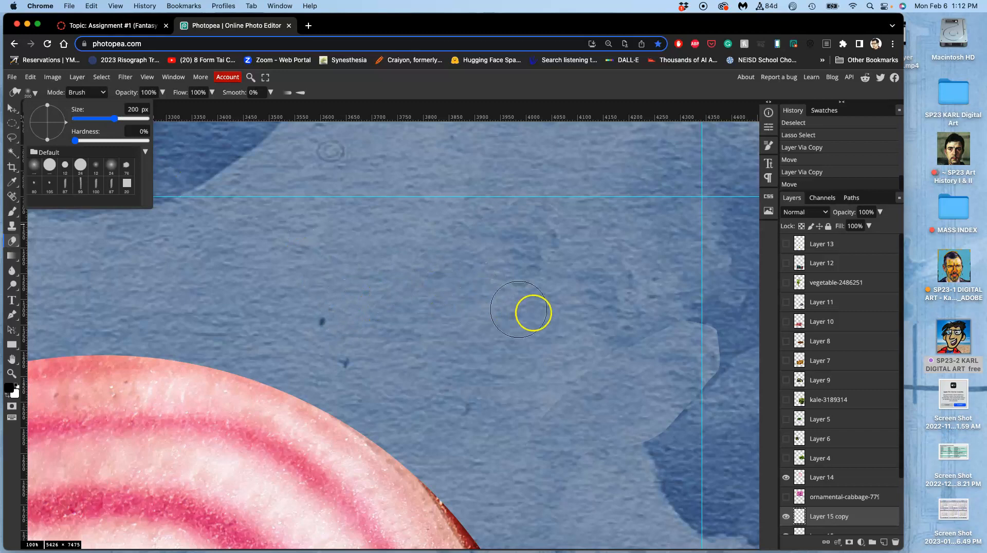
click(597, 310)
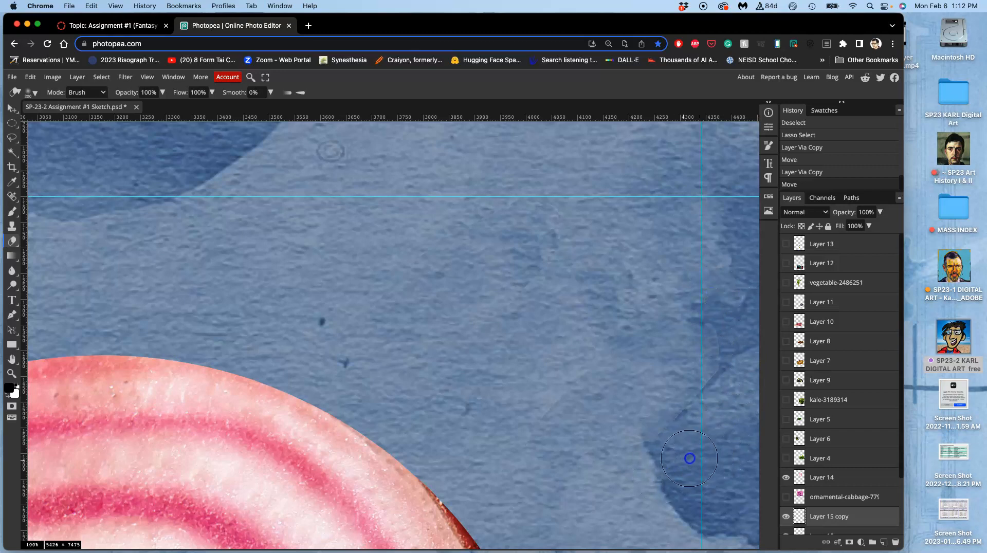
mouse_move(521, 403)
mouse_down()
mouse_move(542, 372)
mouse_move(538, 380)
mouse_up()
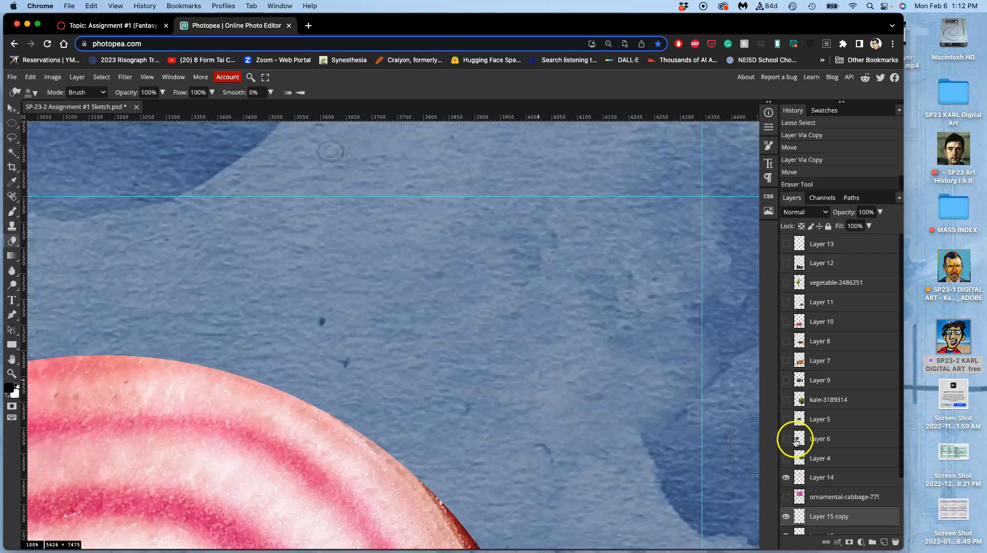
Compare the background with and without the duplicate patch by toggling the Layer 15 copy's visibility
click(788, 517)
click(787, 516)
click(787, 516)
click(788, 517)
click(788, 517)
click(787, 516)
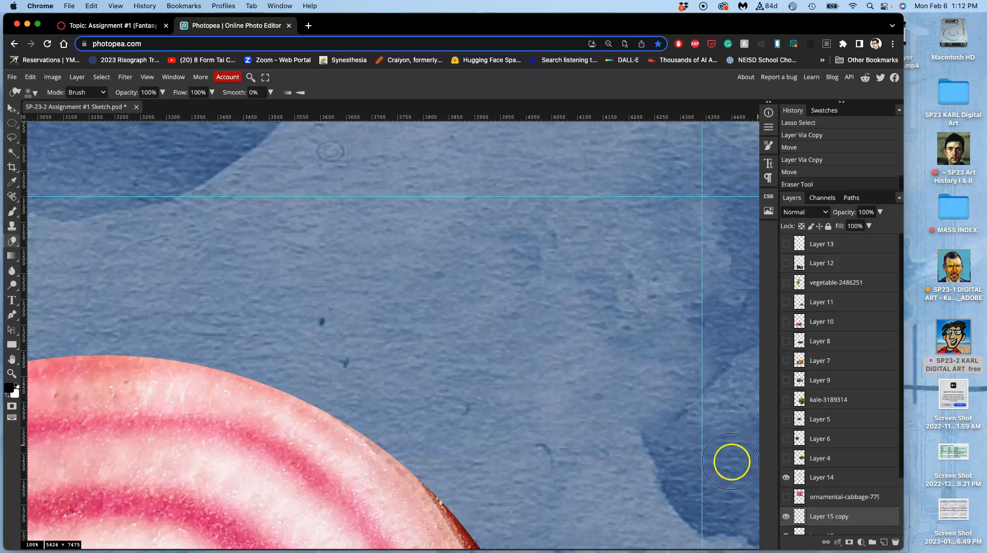
Examine the retouched blue background around the beet slice at 50% zoom for remaining marks
scroll(821, 514, down, 2)
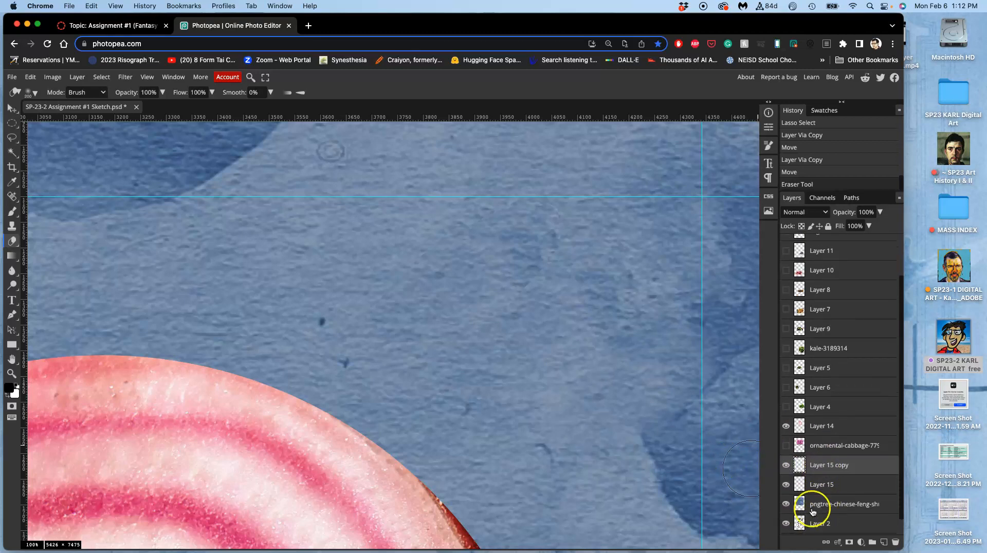
key(super+minus)
key(super+minus)
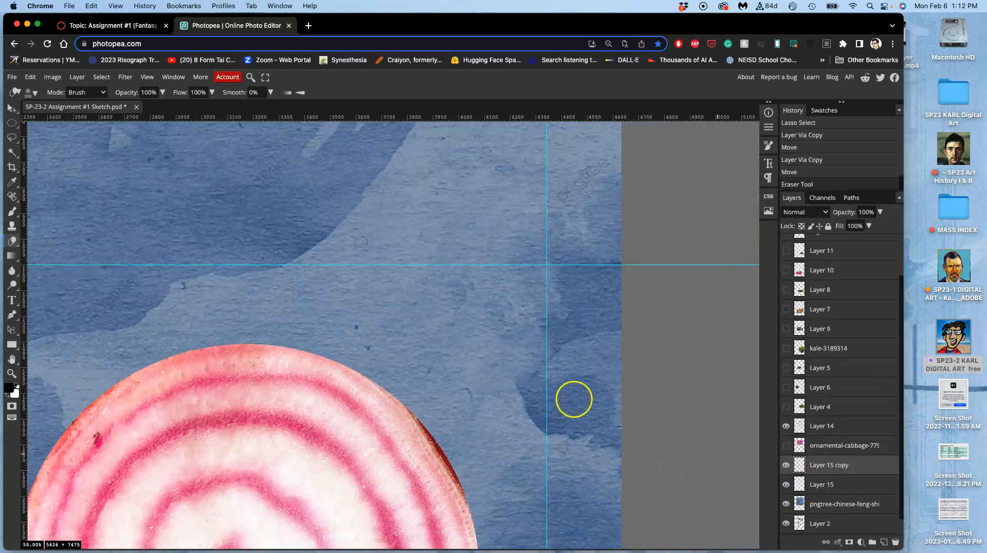
scroll(574, 400, down, 3)
scroll(574, 400, left, 2)
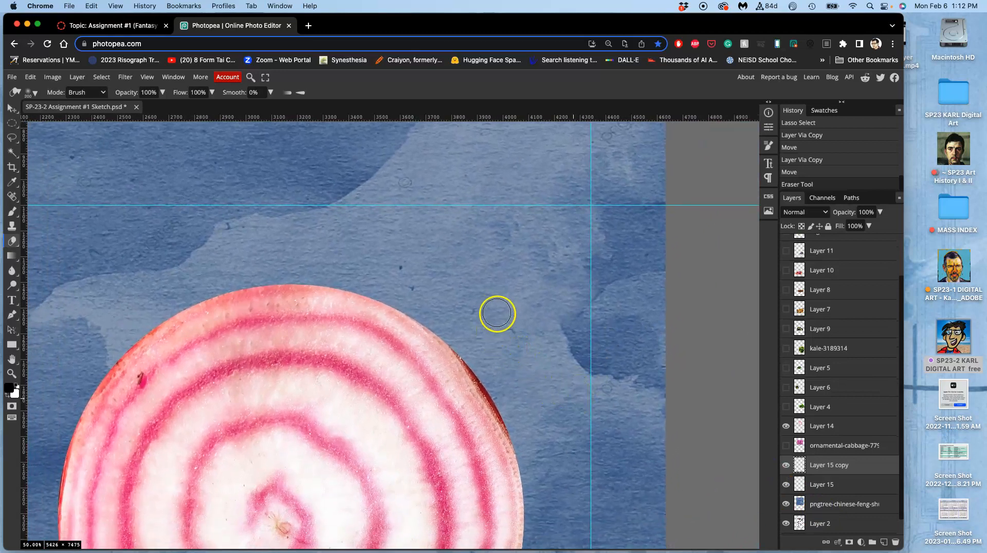
scroll(515, 347, left, 4)
scroll(516, 347, down, 2)
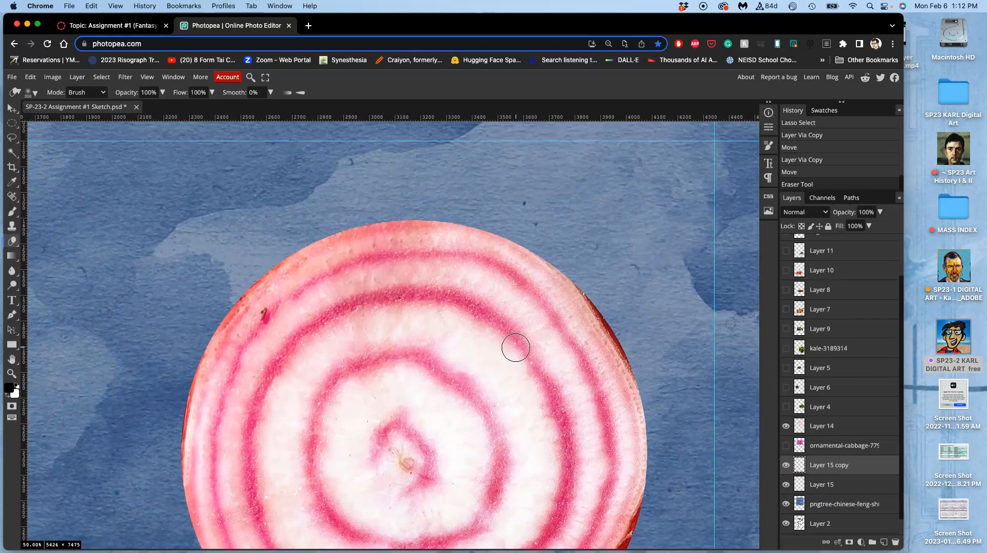
scroll(515, 347, left, 1)
mouse_move(515, 339)
mouse_down()
mouse_move(677, 274)
mouse_move(638, 224)
mouse_up()
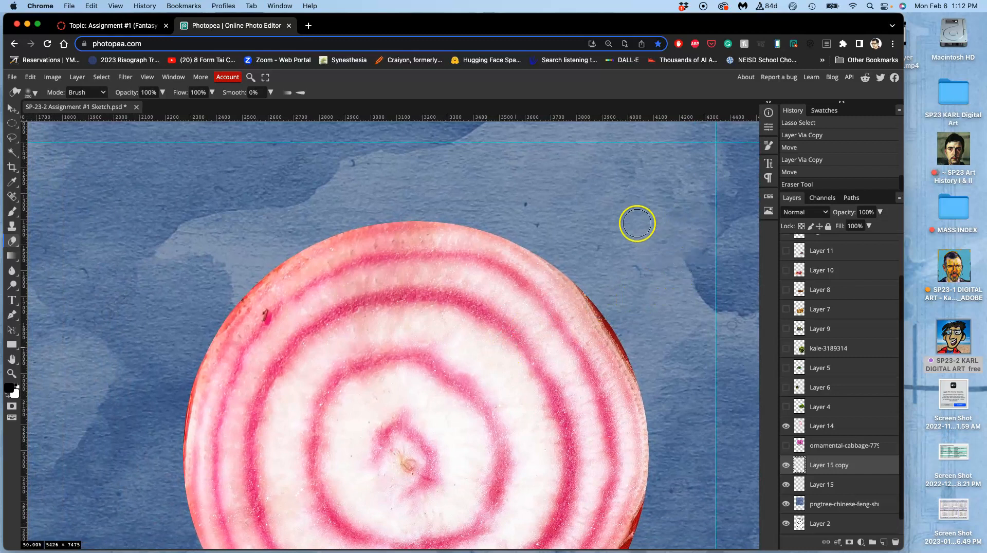
Duplicate the Layer 15 copy patch and move the duplicate over the dark blue area above the beet slice
key(ctrl+j)
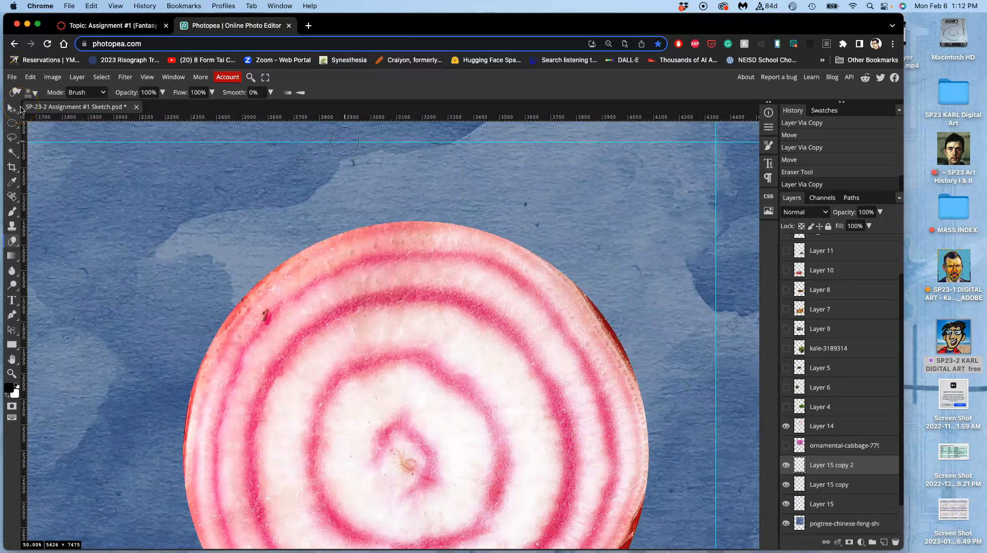
click(11, 108)
drag(692, 245, 279, 184)
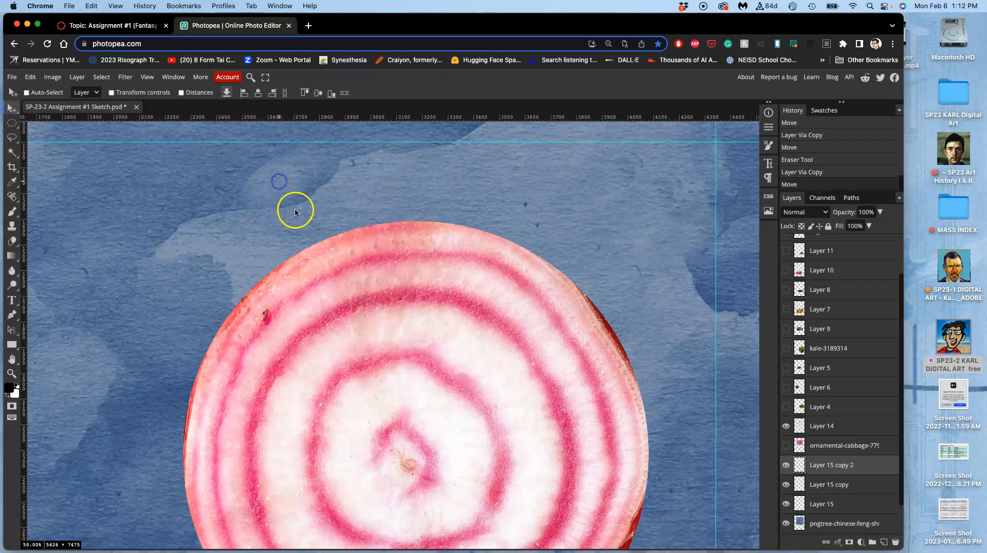
Enlarge the duplicate patch to about 165% width and 139% height, positioning it over the dark blue area above the beet slice
key(ctrl+t)
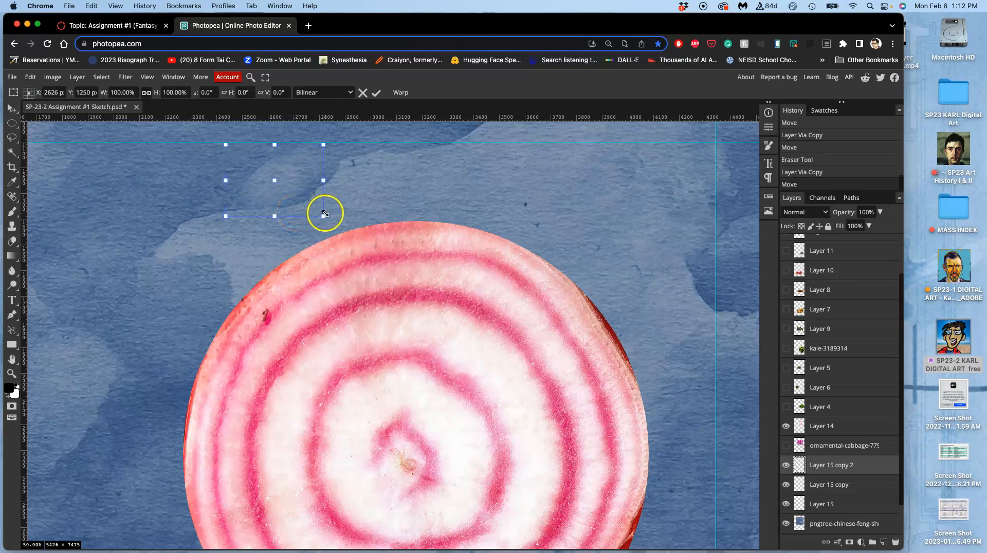
drag(321, 214, 357, 233)
drag(316, 206, 293, 205)
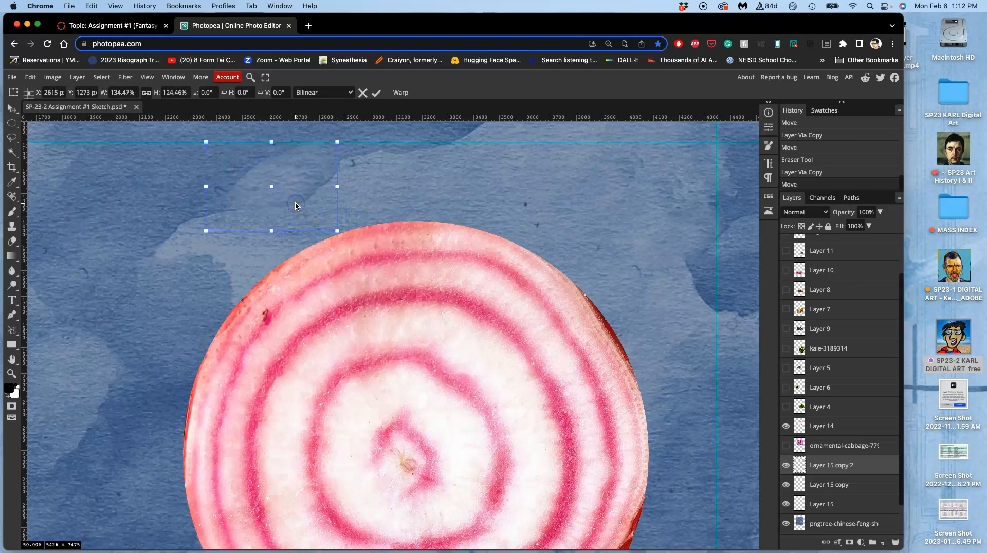
drag(206, 142, 176, 131)
drag(281, 168, 295, 175)
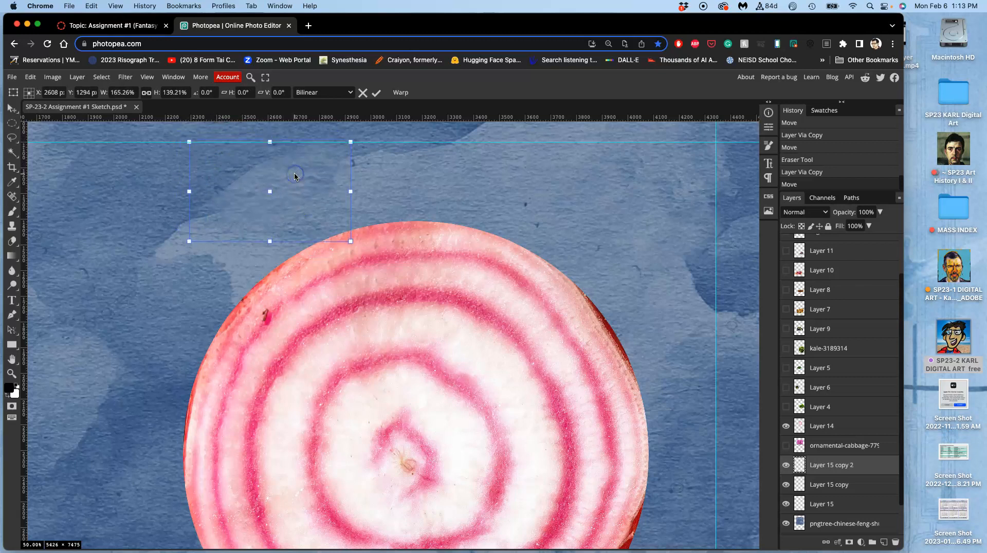
key(Return)
Soften the enlarged patch's edge above the beet slice with the Eraser, and check the blue background beside the slice
click(11, 241)
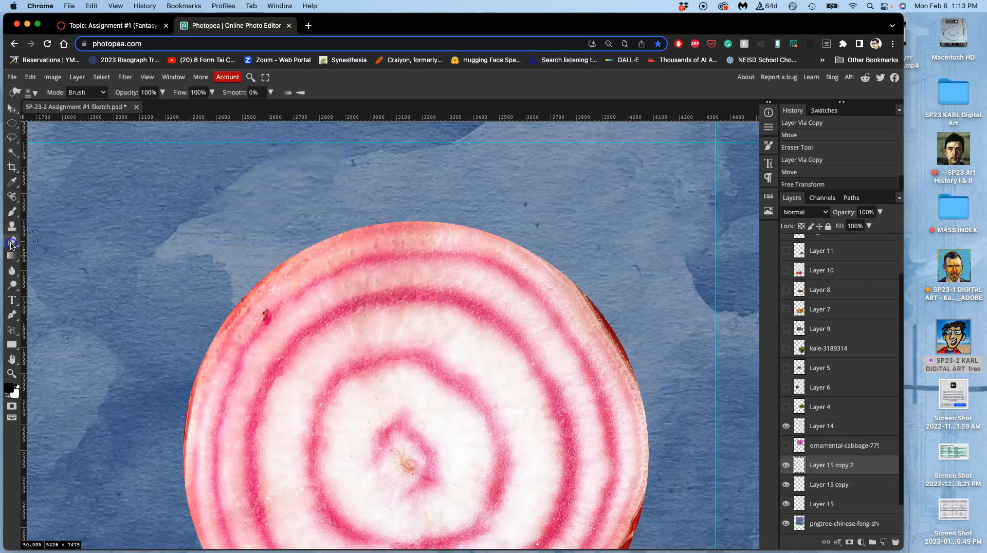
click(237, 155)
scroll(170, 221, down, 3)
scroll(170, 221, left, 3)
scroll(170, 223, down, 3)
scroll(170, 223, left, 2)
click(698, 244)
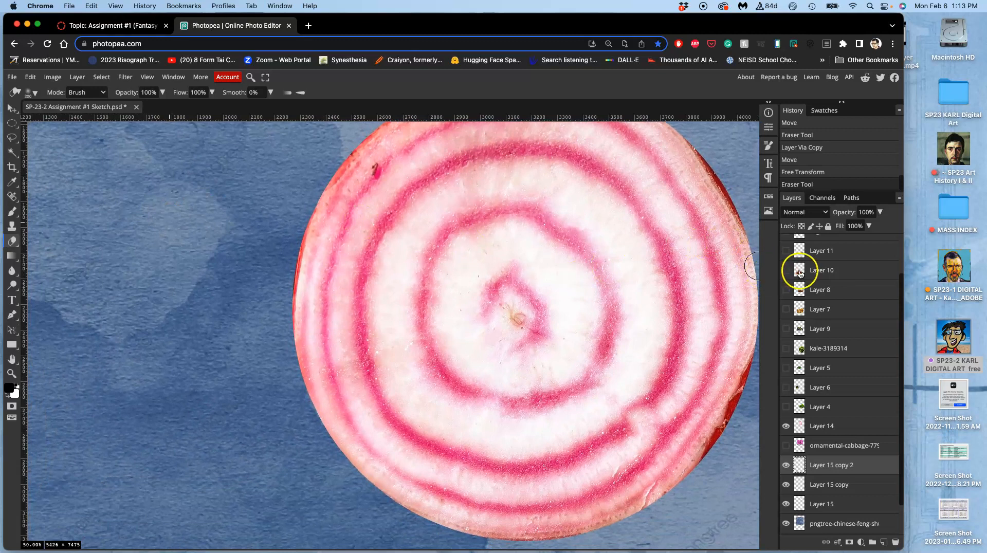
Show and select the ornamental-cabbage layer, and compare the collage with and without it at 16.67% zoom
click(786, 447)
key(super+minus)
key(super+minus)
key(super+minus)
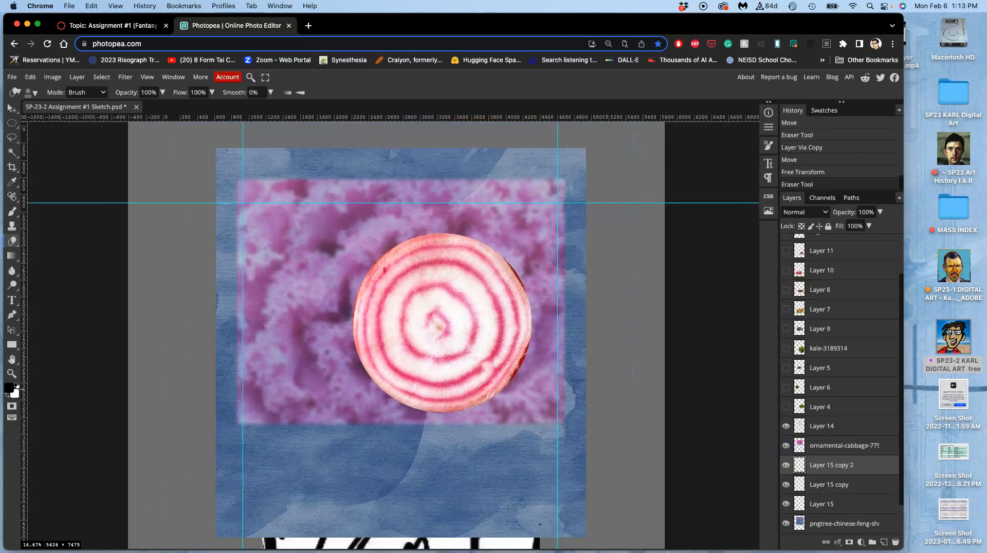
click(817, 443)
click(787, 446)
click(786, 446)
click(786, 446)
click(784, 446)
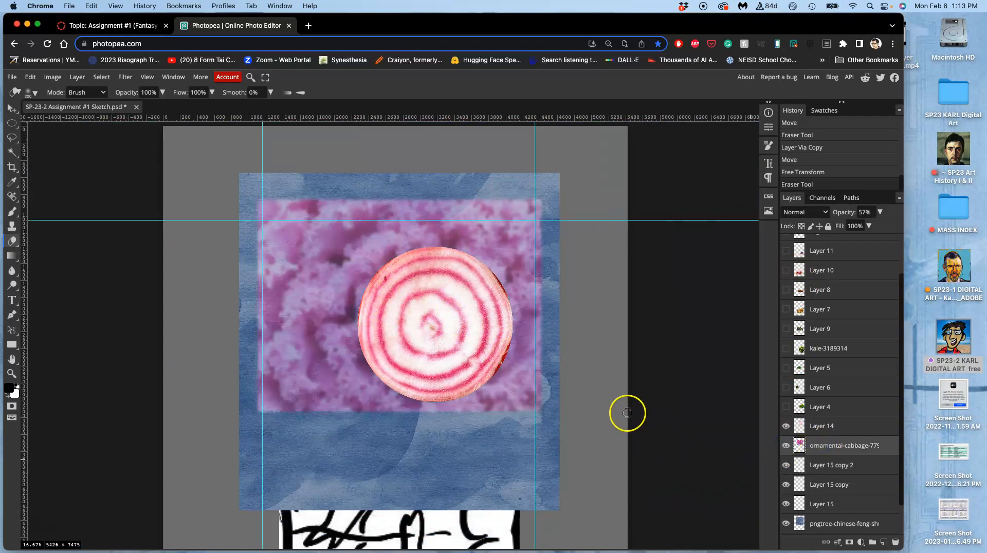
Apply Levels to the ornamental-cabbage layer with midtones at 1.45 and output white at 232
scroll(628, 410, down, 1)
scroll(627, 410, left, 1)
scroll(627, 410, up, 1)
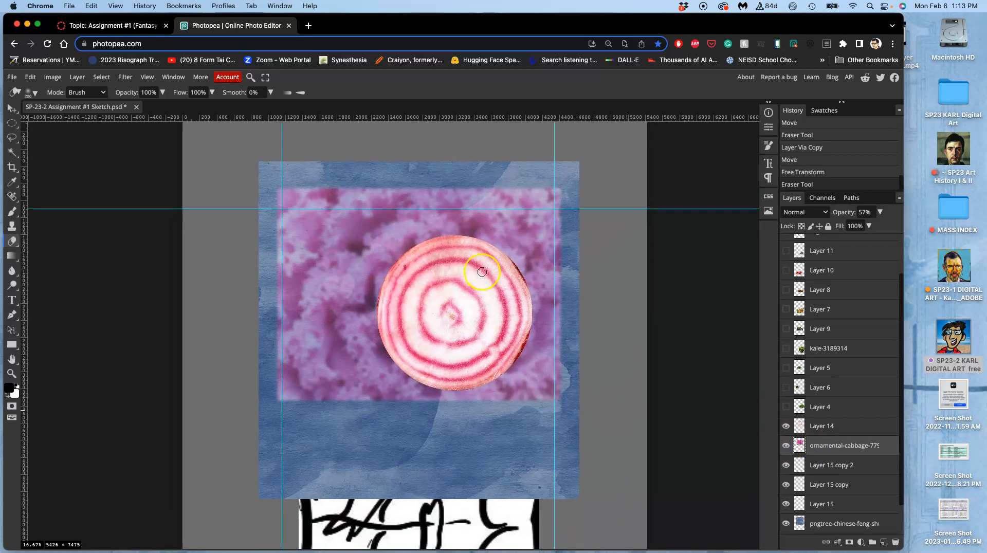
click(53, 78)
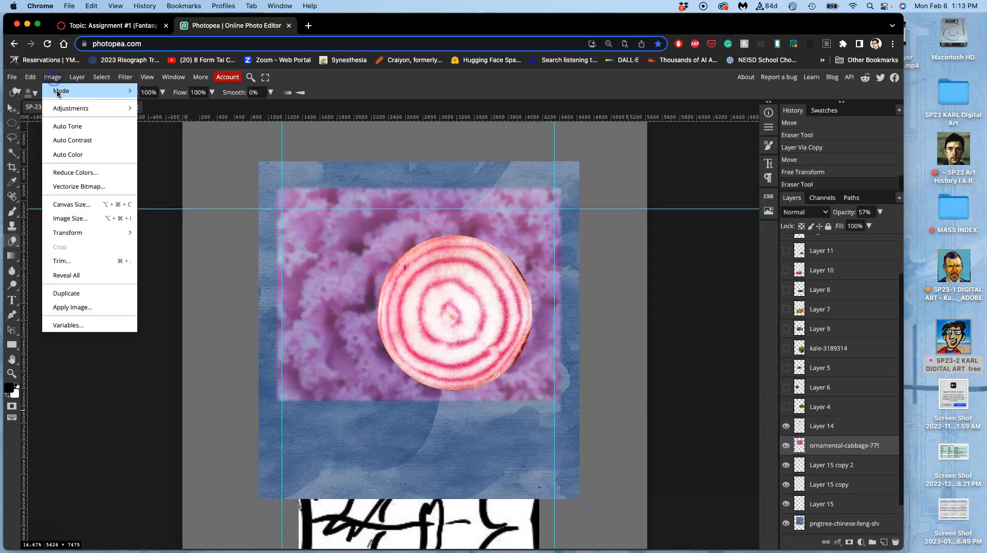
mouse_move(126, 108)
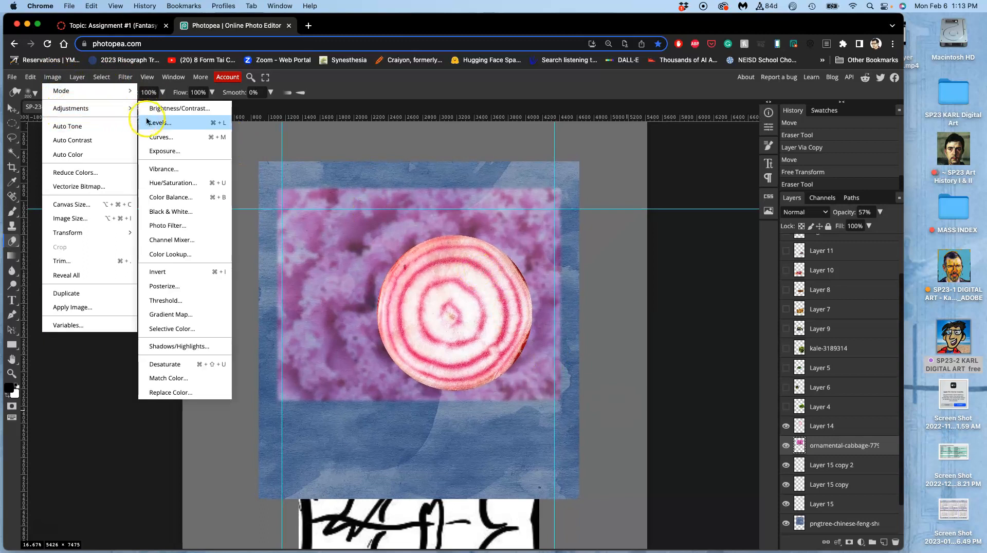
click(149, 124)
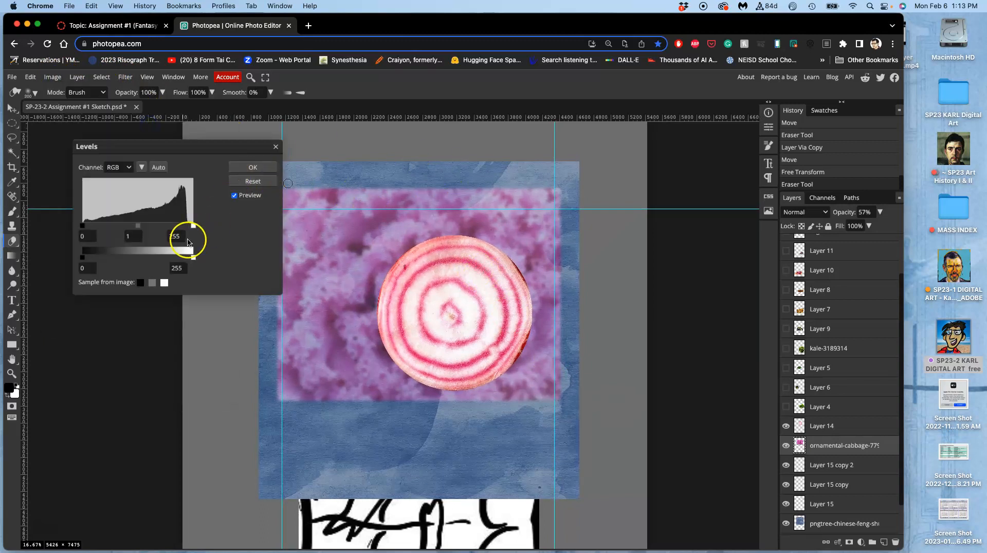
drag(139, 228, 122, 229)
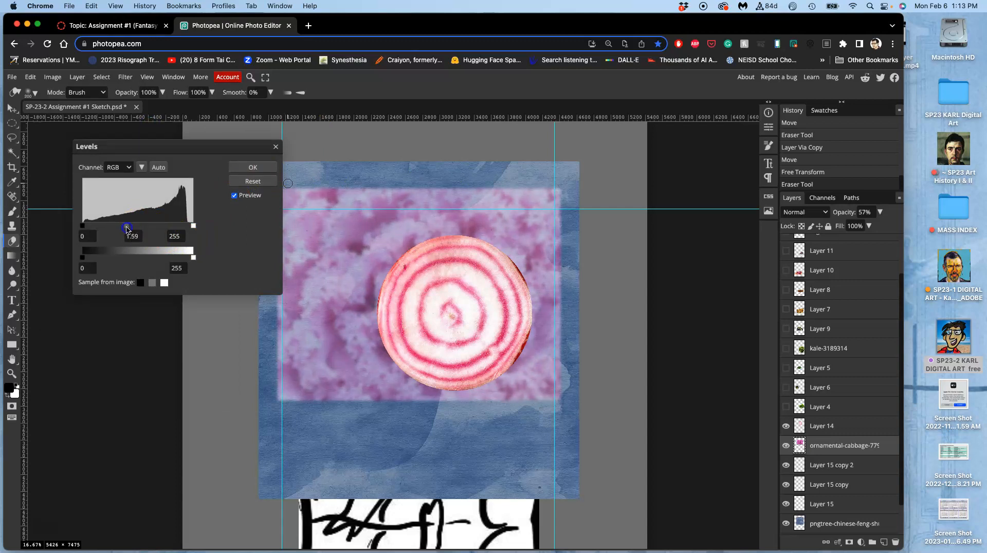
drag(193, 258, 181, 259)
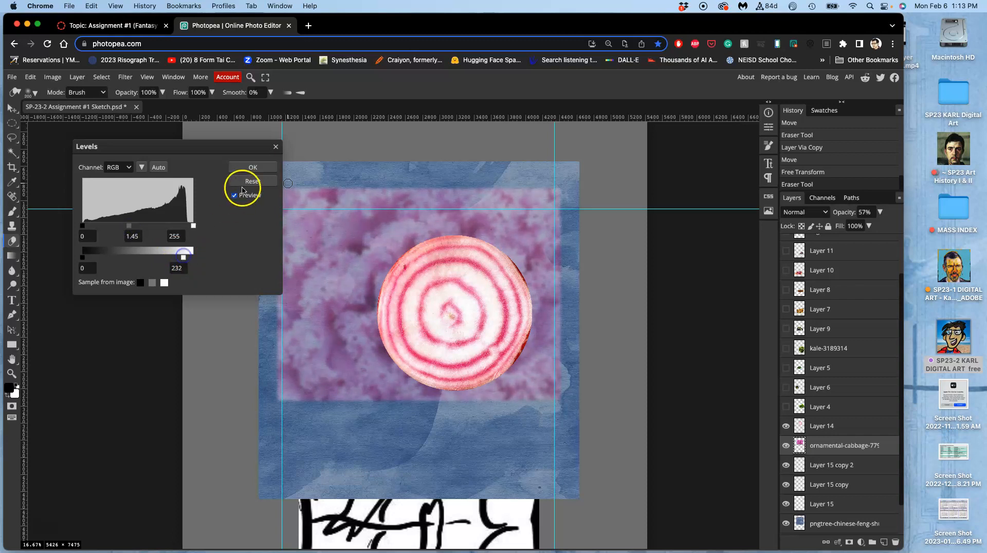
click(248, 172)
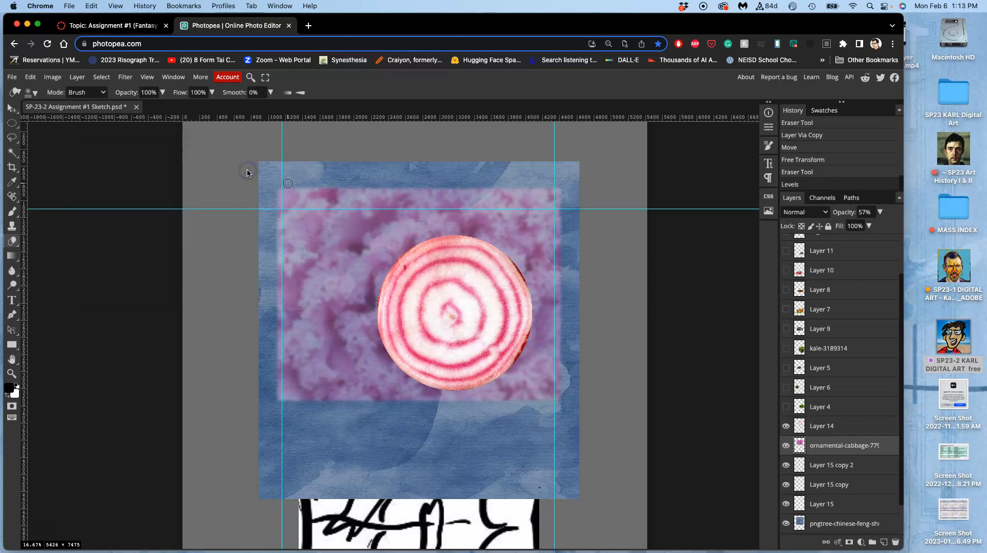
Apply a second Levels adjustment to the ornamental-cabbage layer, raising the output black to about 24
click(55, 72)
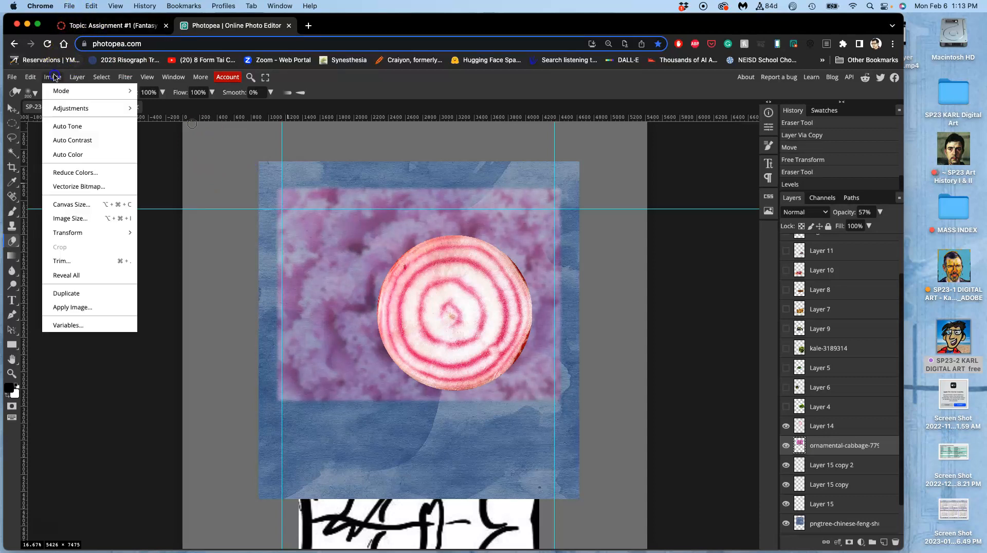
mouse_move(67, 109)
click(159, 123)
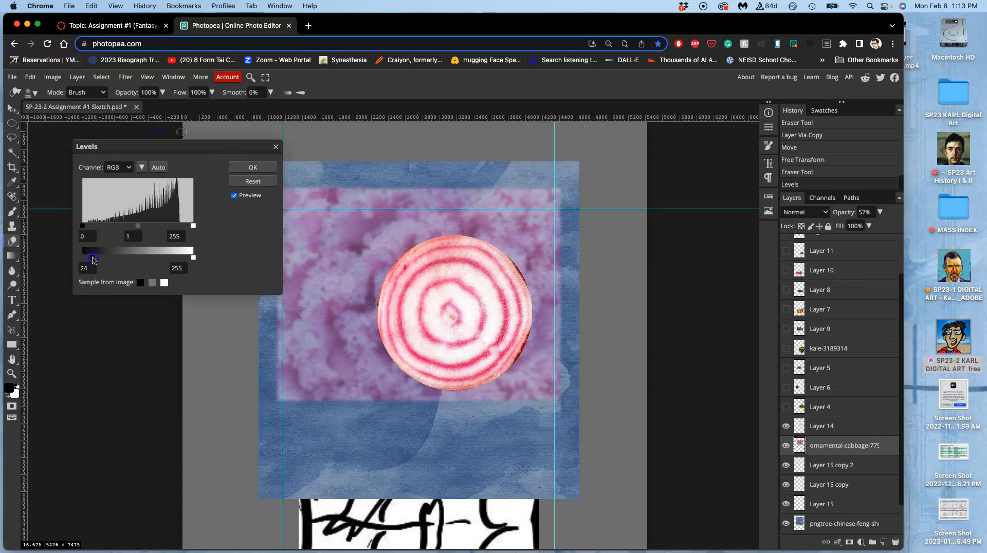
click(238, 170)
Start a Color Balance adjustment on the ornamental-cabbage layer and shift its shadows towards cyan and blue
click(58, 81)
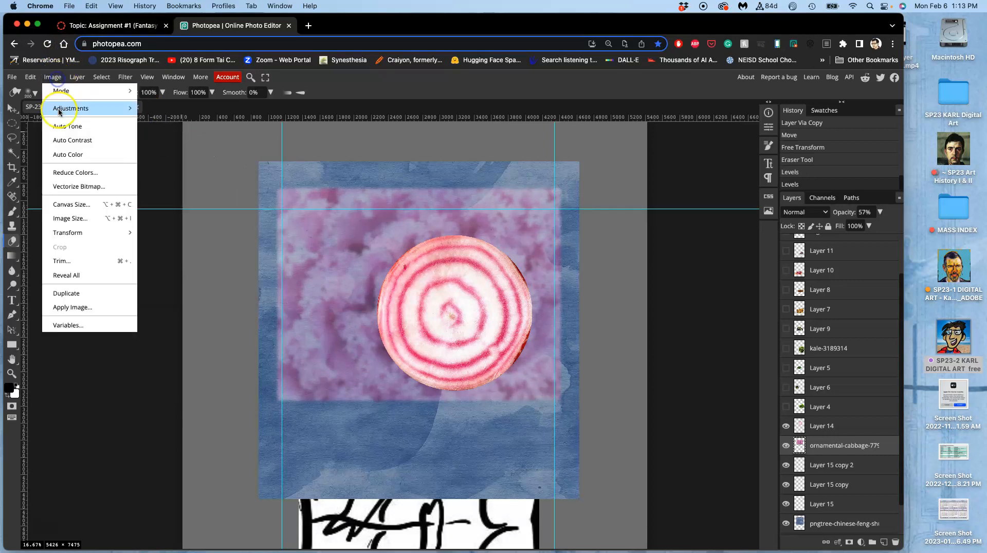
mouse_move(67, 108)
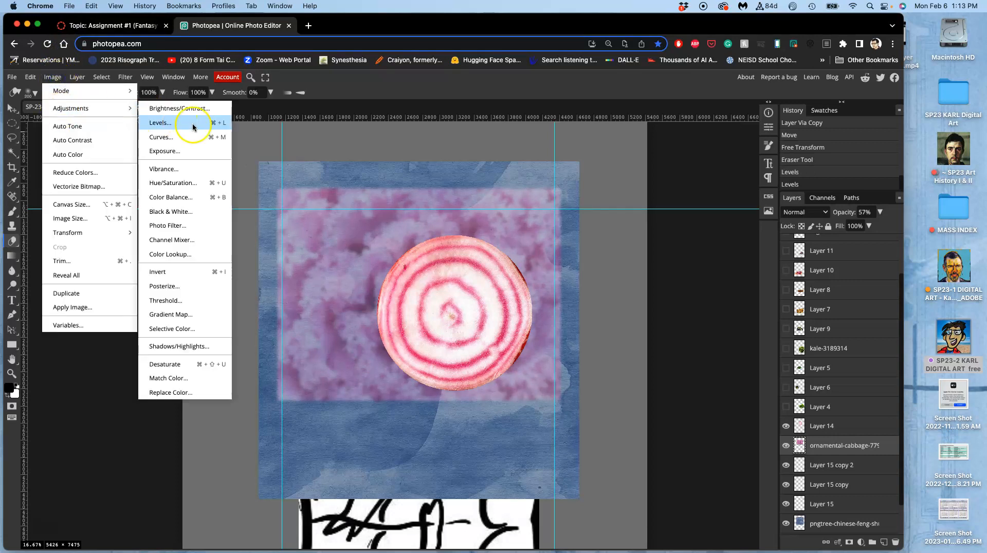
click(182, 199)
click(152, 195)
drag(137, 198, 135, 197)
drag(150, 250, 176, 251)
Set the Color Balance midtones to -40 on Cyan-Red and 24 on Yellow-Blue
click(125, 169)
click(128, 182)
click(150, 193)
drag(171, 197, 124, 194)
click(150, 250)
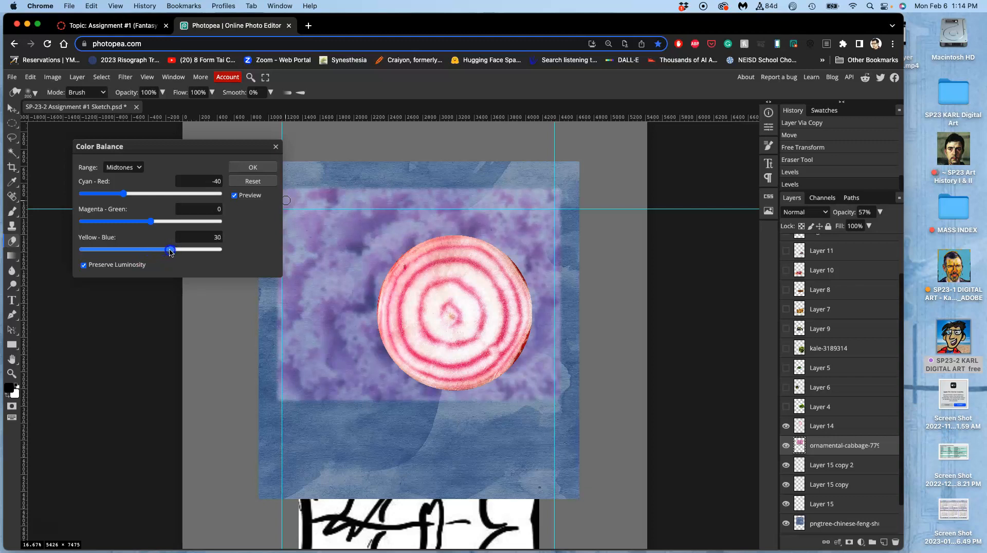
drag(167, 252, 167, 251)
Apply Color Balance highlights at Cyan-Red 21 with a shift towards yellow, and compare the result by toggling the ornamental-cabbage layer's visibility
click(122, 167)
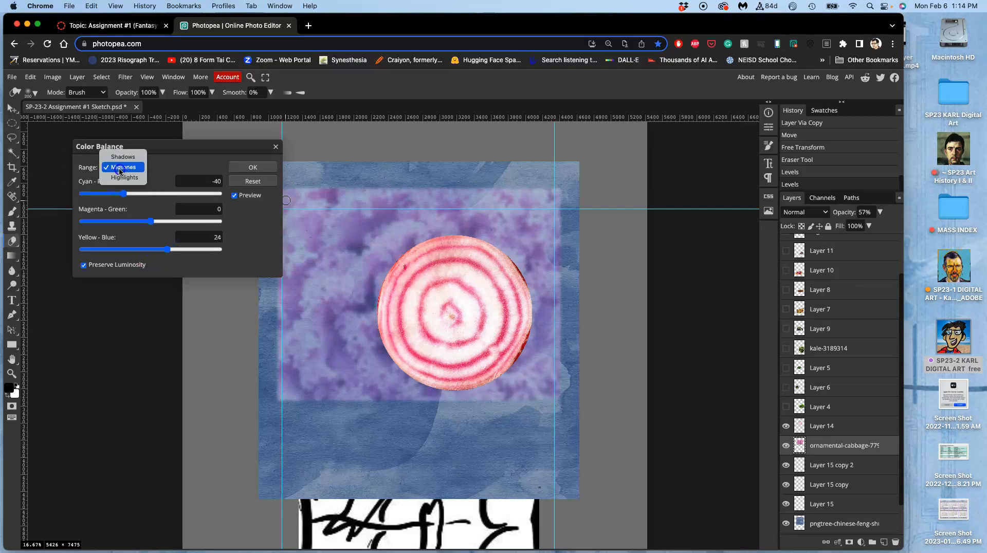
click(122, 177)
click(153, 193)
drag(169, 198, 166, 196)
click(152, 250)
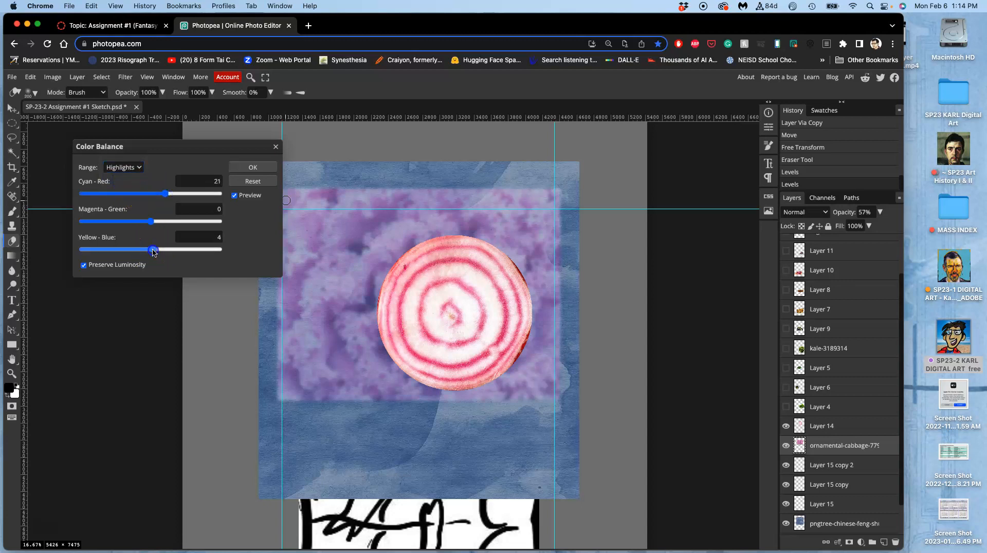
drag(179, 252, 138, 250)
click(252, 169)
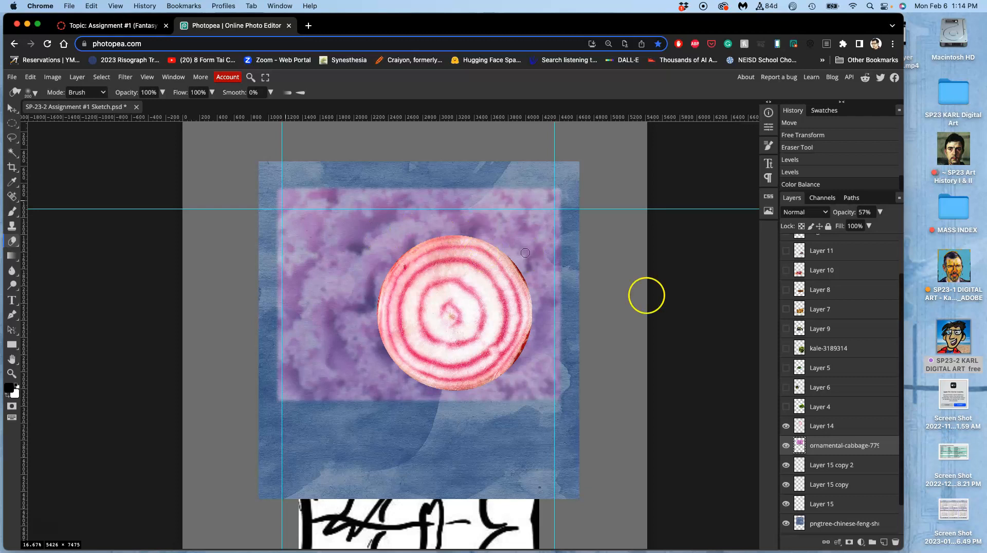
click(786, 446)
click(785, 446)
Select the empty area around the beet slice on Layer 14 with the Magic Wand at tolerance 32, Contiguous off
click(821, 425)
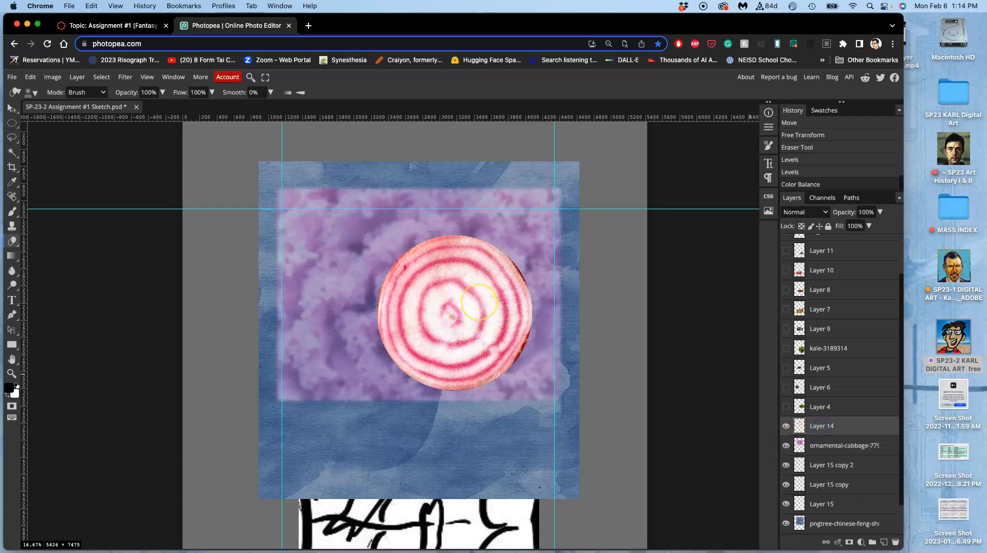
key(super+equal)
scroll(479, 301, right, 2)
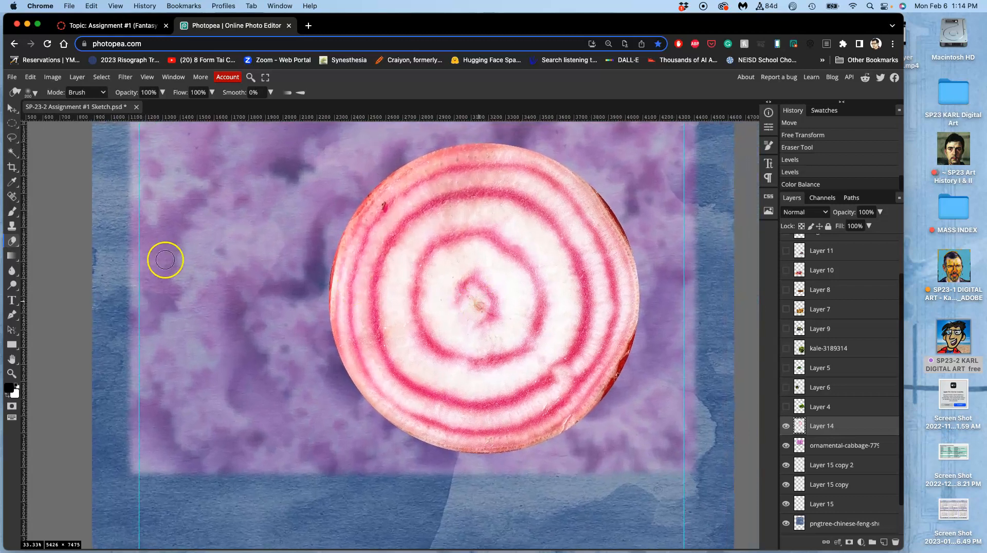
click(13, 153)
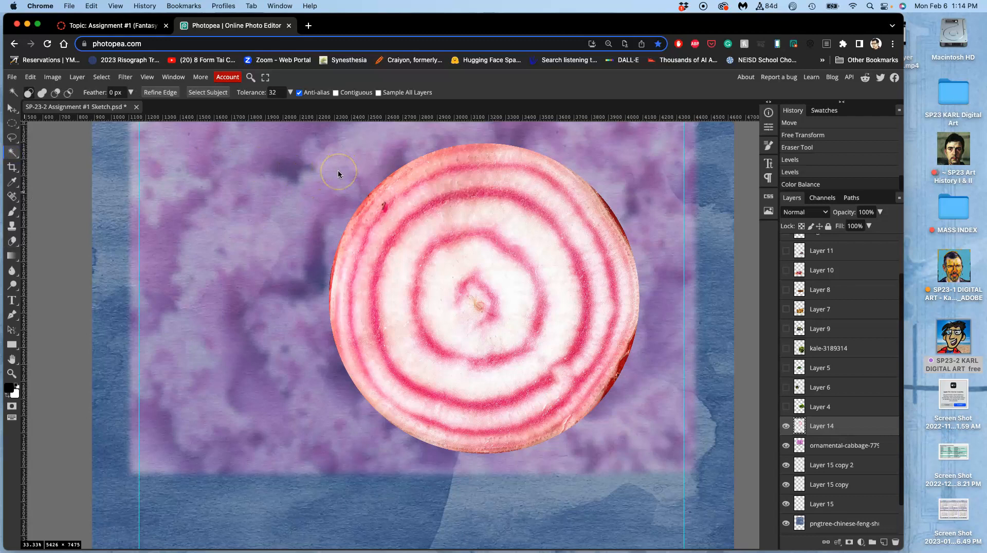
click(318, 192)
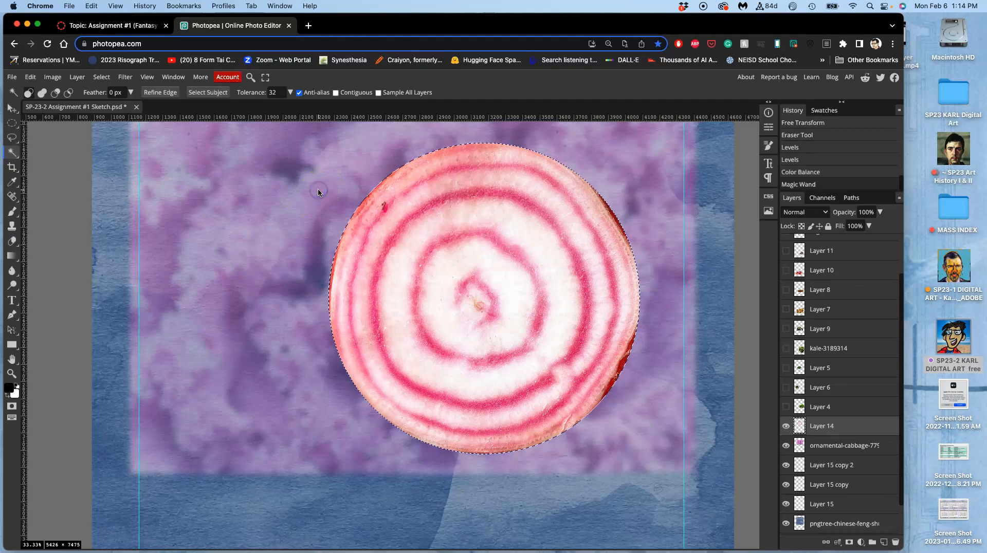
Refine the edge of the Layer 14 beet selection with a border of 17 and output the result to a new layer
key(super+plus)
key(super+plus)
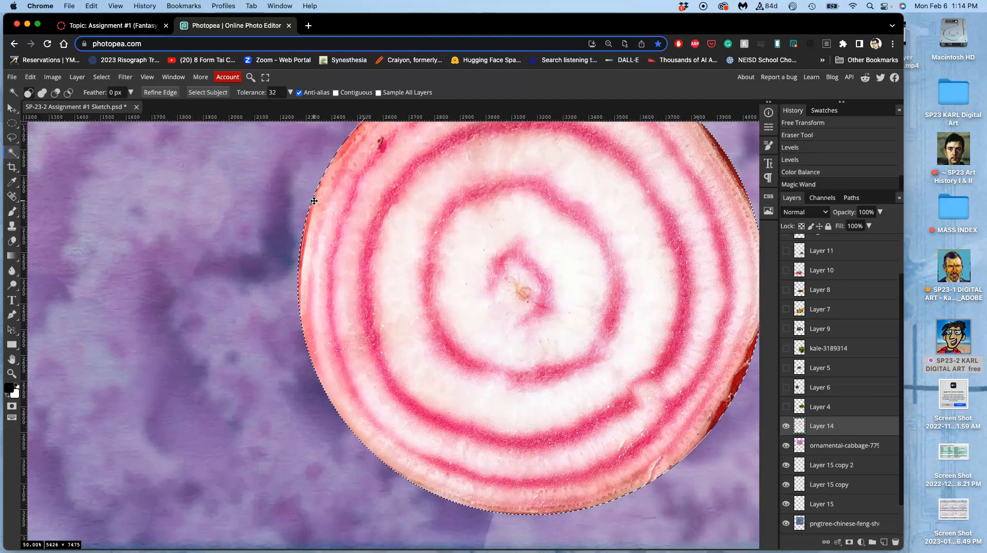
scroll(314, 201, up, 3)
scroll(314, 201, up, 3)
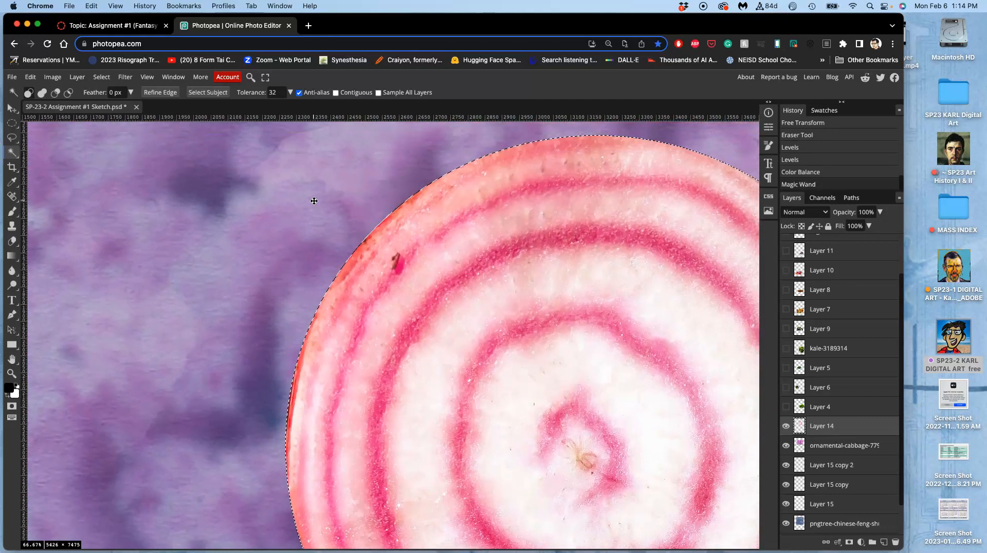
scroll(334, 154, down, 2)
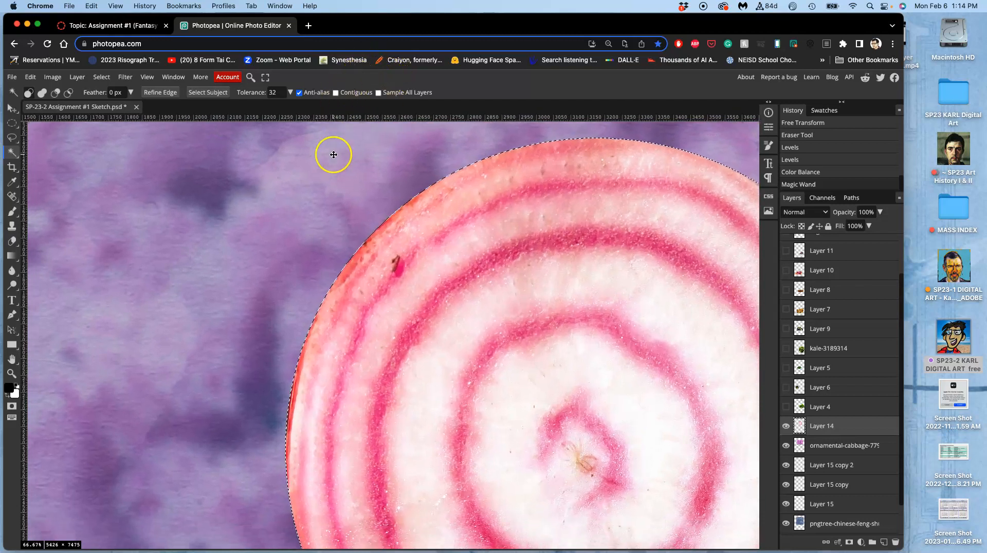
scroll(355, 249, up, 6)
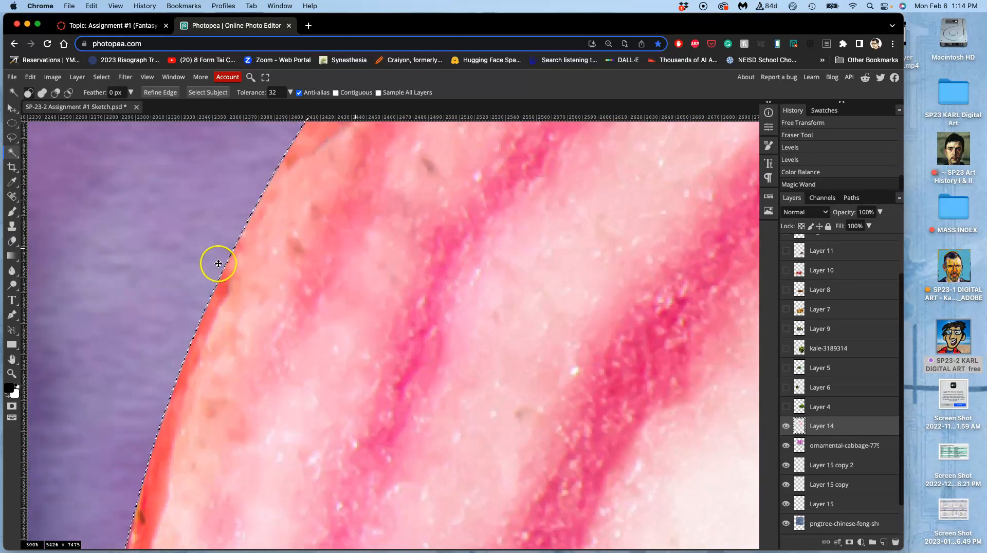
click(159, 93)
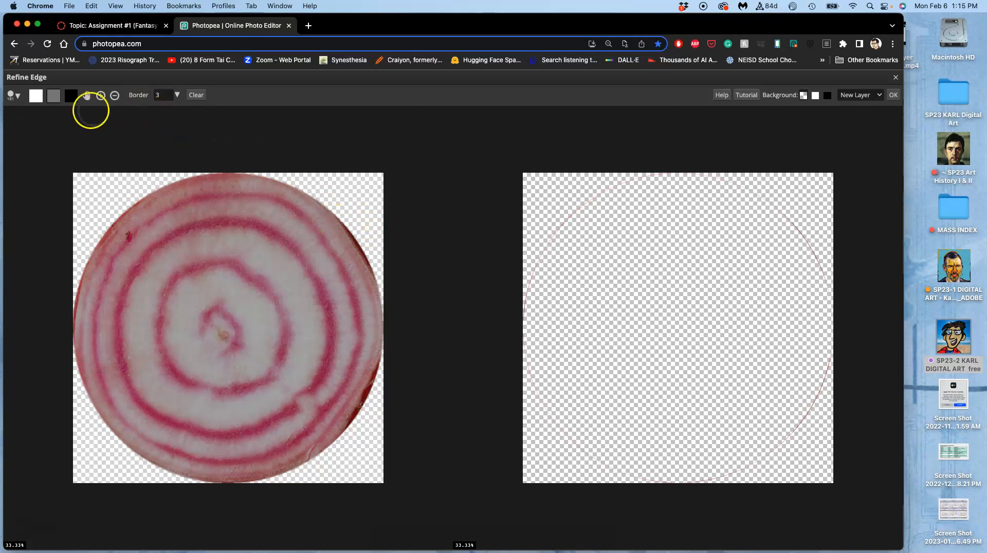
click(177, 94)
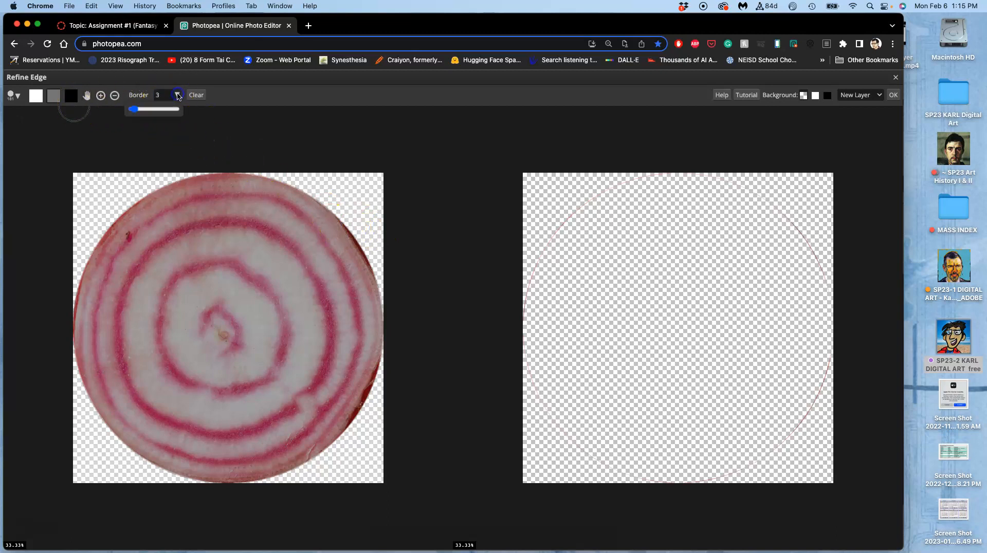
click(148, 109)
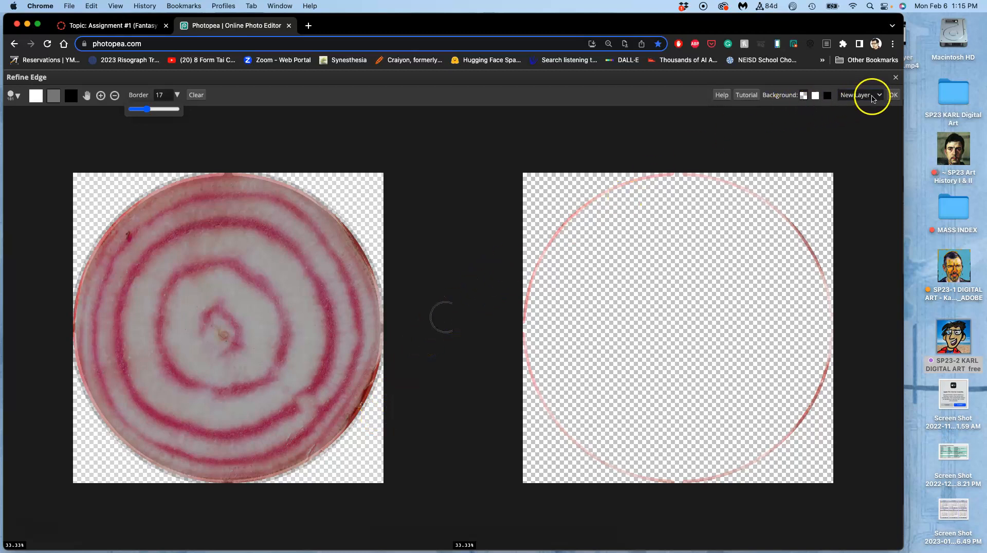
click(894, 96)
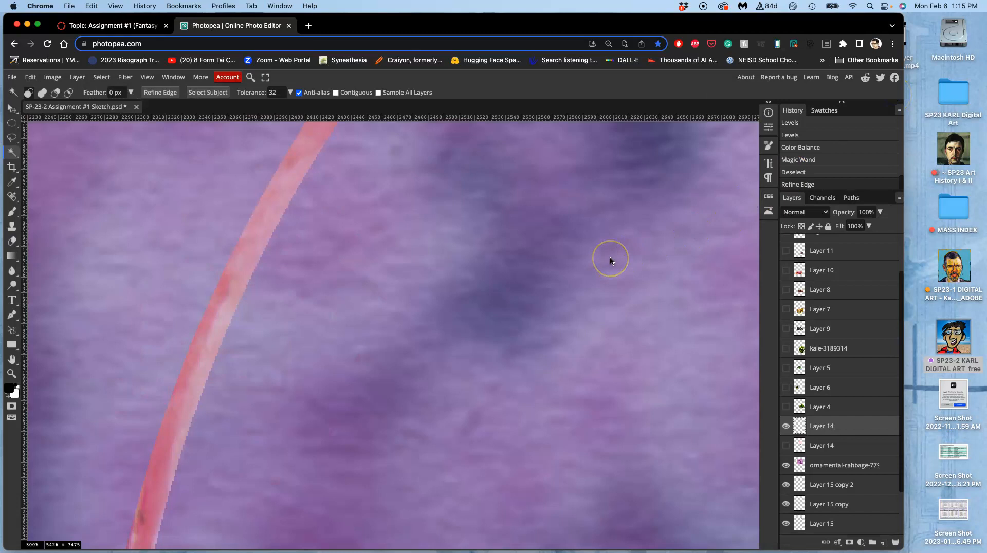
Toggle the original Layer 14's visibility to compare it with the refined edge ring, leaving the full beet slice shown
key(super+minus)
click(788, 447)
click(788, 447)
click(788, 447)
click(788, 447)
click(789, 447)
click(788, 448)
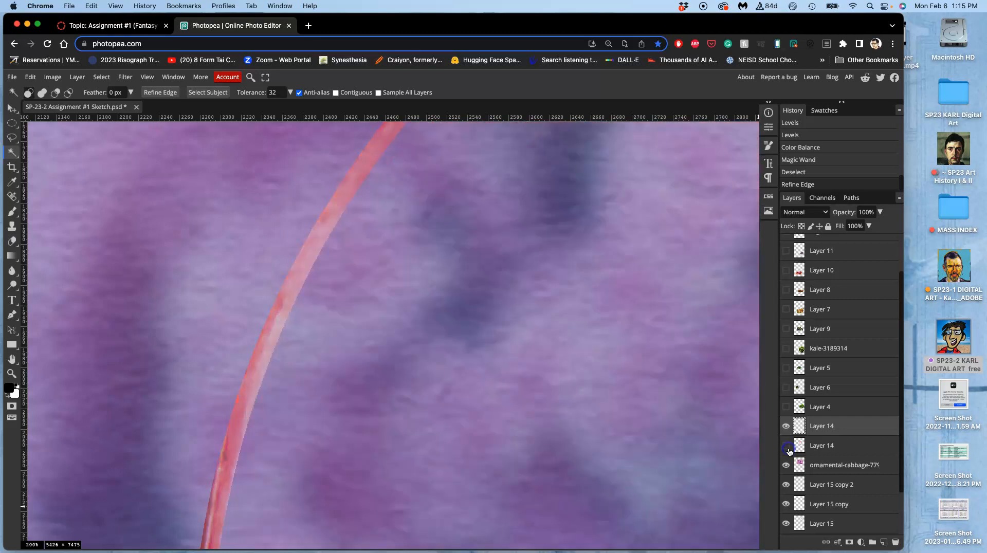
key(super+minus)
key(super+minus)
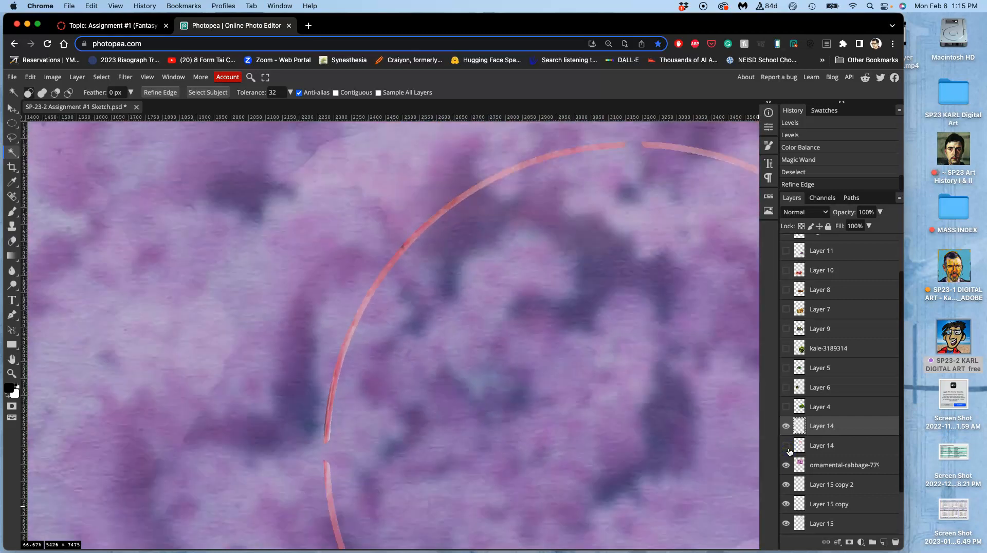
click(787, 447)
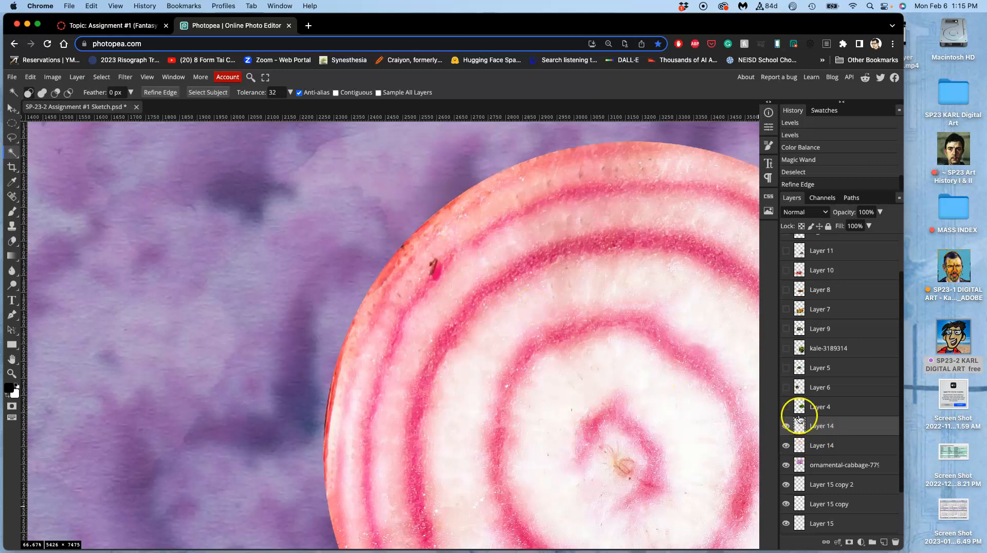
Apply a 21.0 px Gaussian Blur to the refined edge ring on the upper Layer 14, leaving its layer style at the defaults
double_click(847, 430)
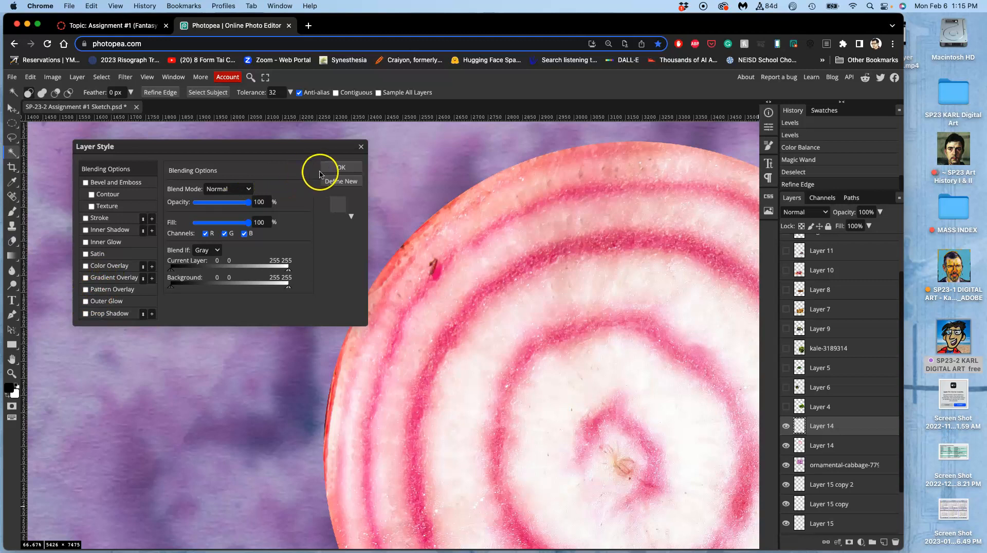
click(332, 170)
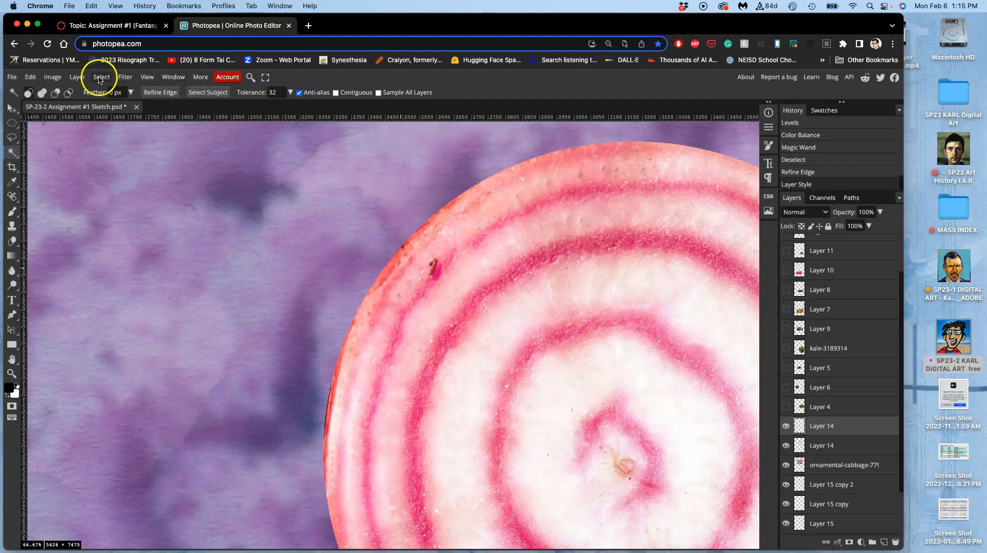
click(124, 78)
mouse_move(146, 197)
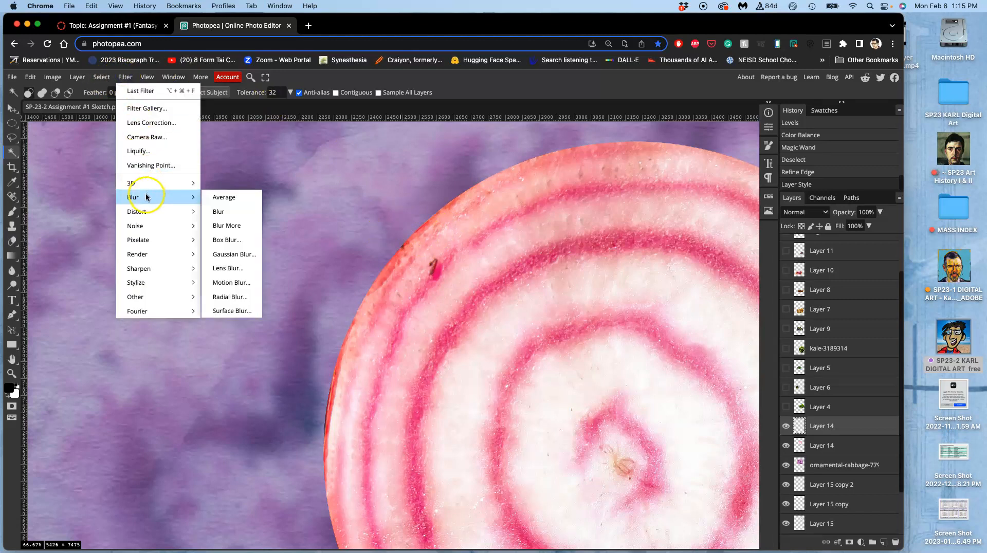
click(224, 252)
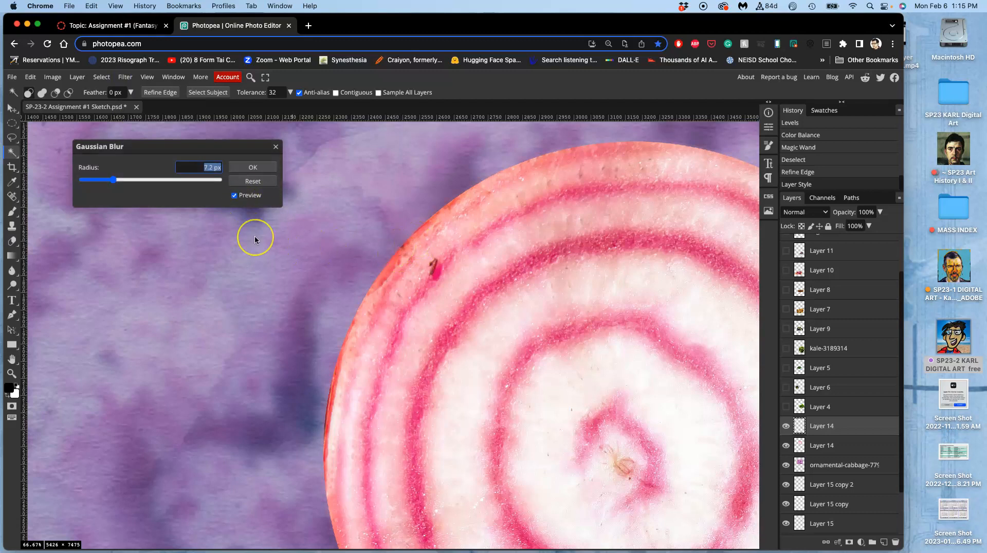
key(super+equal)
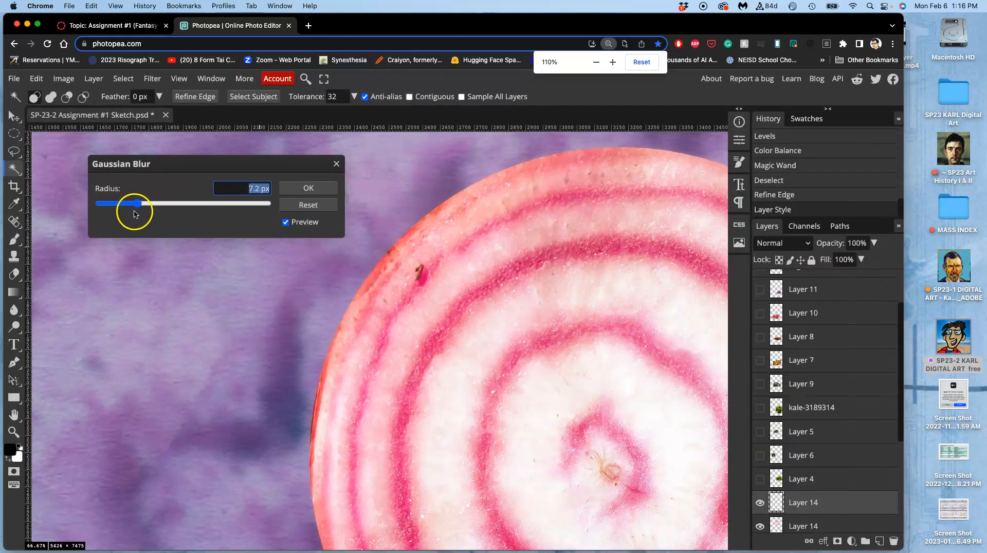
drag(138, 204, 142, 206)
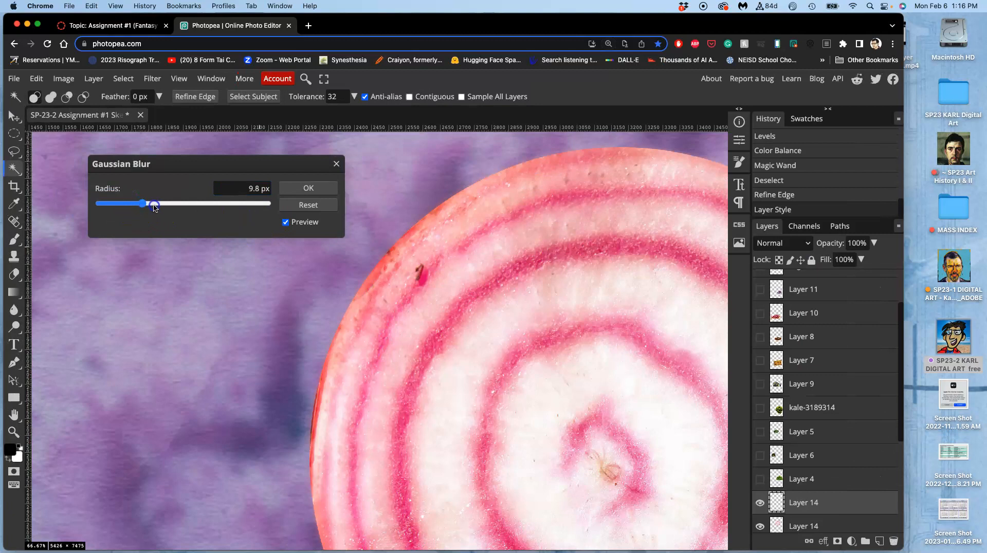
right_click(155, 206)
click(153, 205)
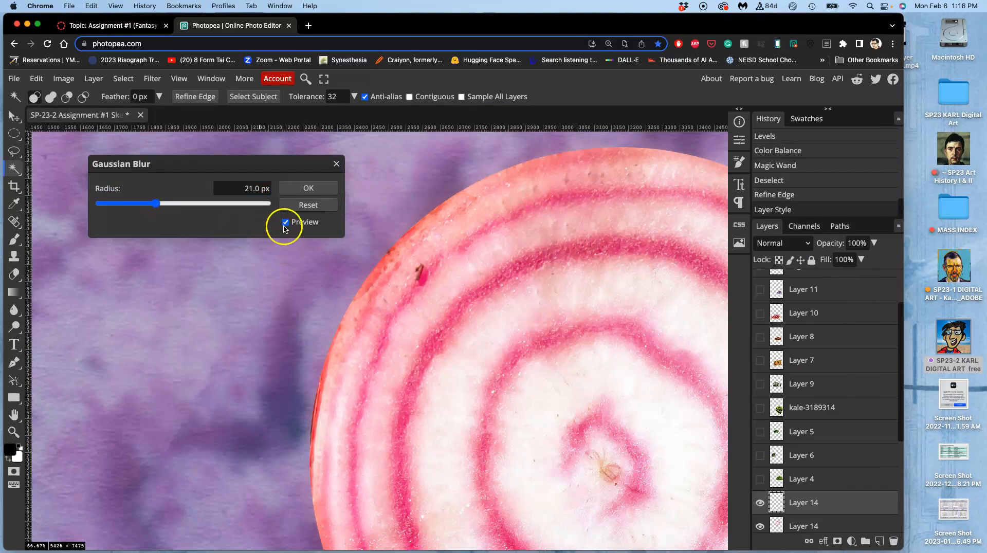
click(307, 189)
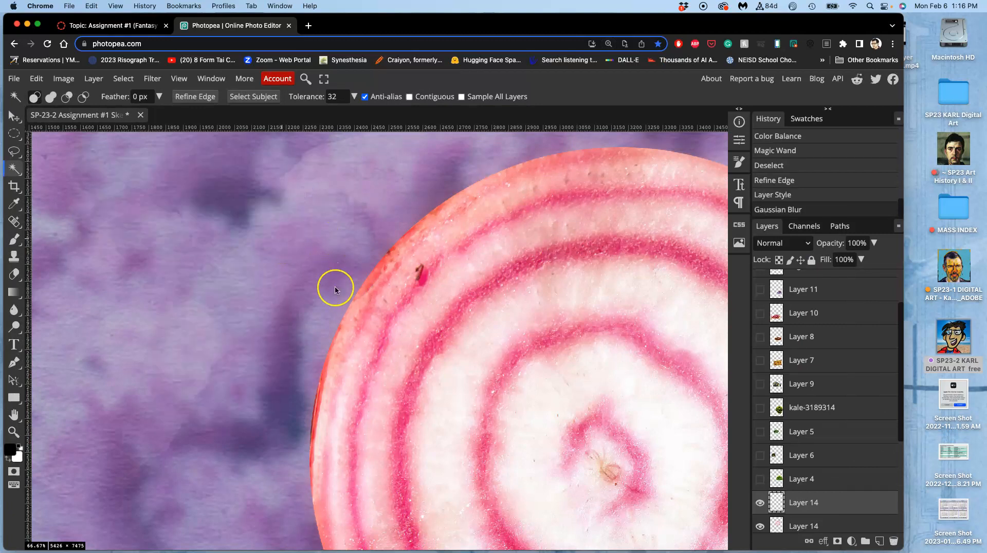
Duplicate the blurred edge ring layer nine times to build up a stronger glow around the beet slice
scroll(334, 287, up, 5)
scroll(334, 290, left, 3)
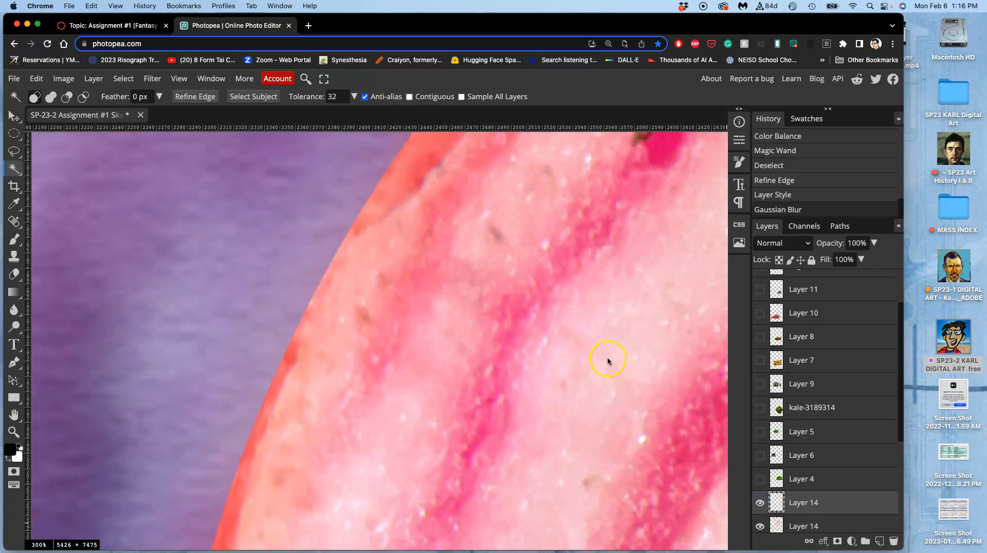
key(ctrl+j)
key(ctrl+j)
key(ctrl+j)
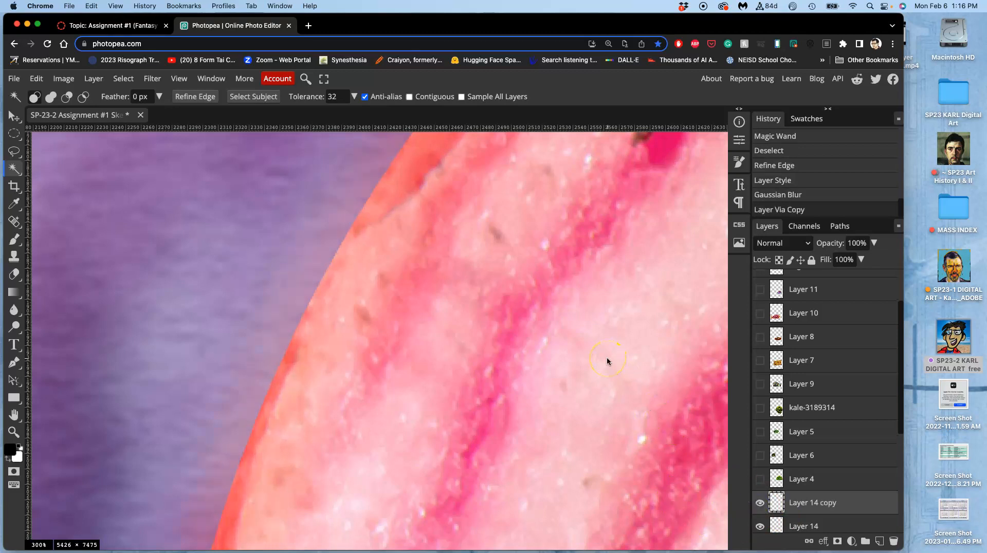
key(ctrl+j)
key(ctrl+j)
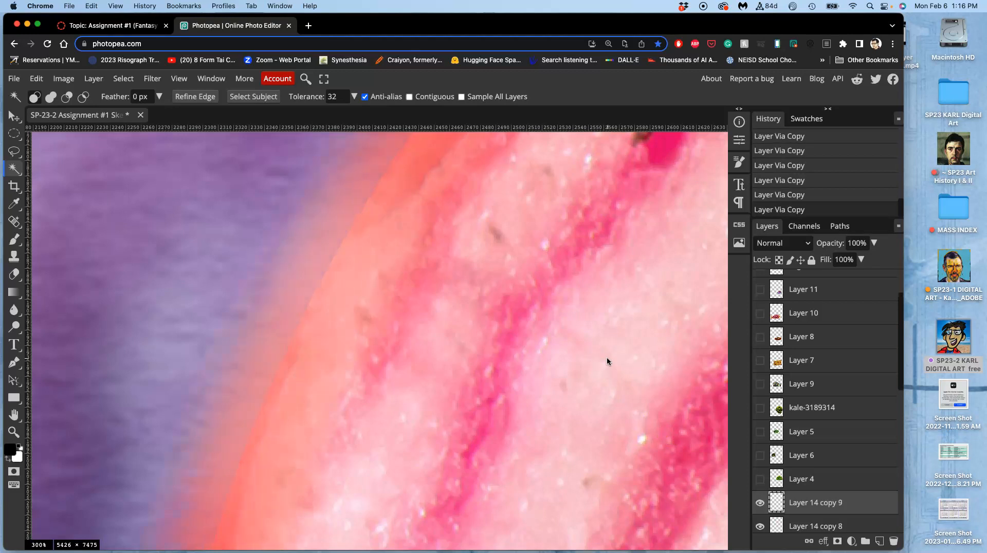
Delete the surplus ring duplicates, keeping only Layer 14 copy and Layer 14 copy 2 above the blurred edge ring
key(super+minus)
key(super+minus)
key(super+minus)
key(super+minus)
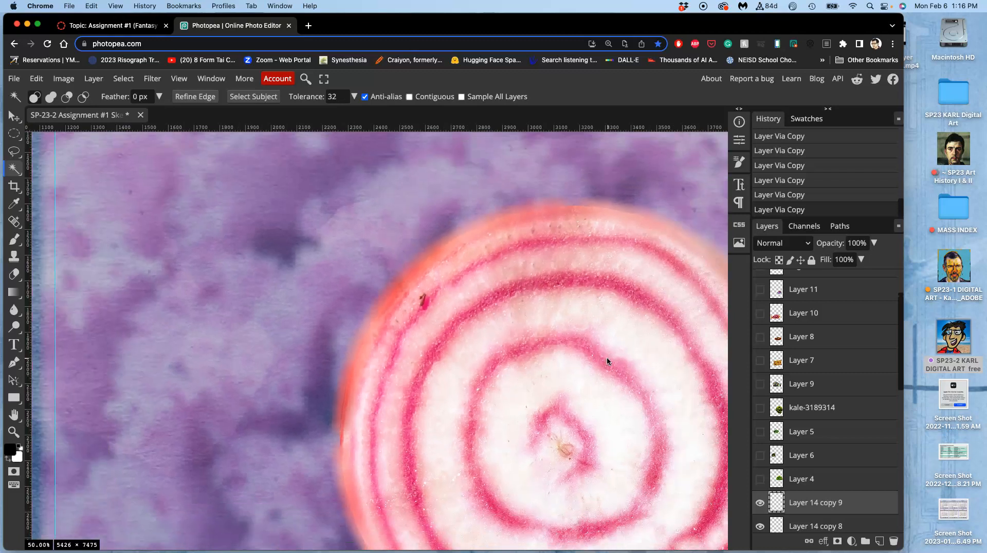
key(super+minus)
scroll(607, 357, down, 2)
scroll(606, 357, right, 1)
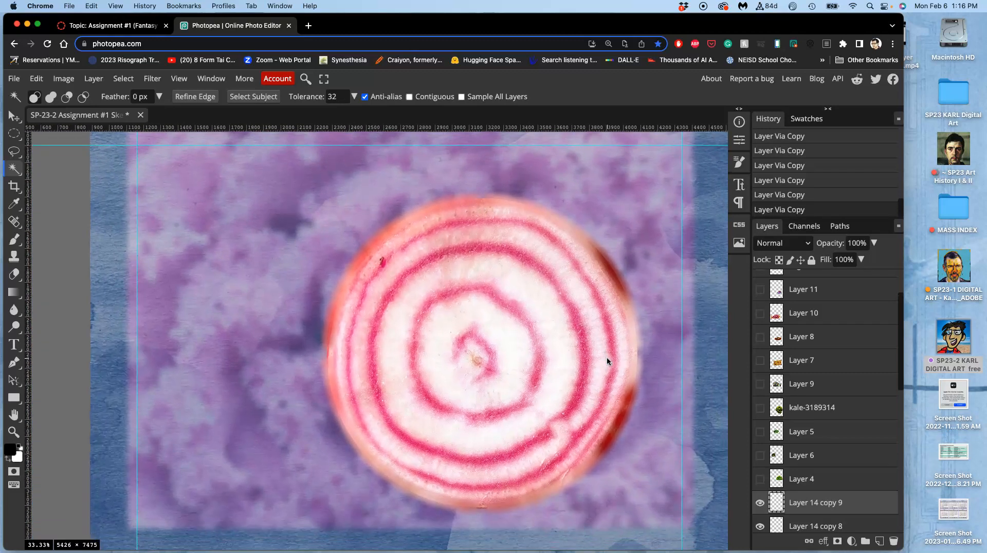
scroll(840, 451, down, 5)
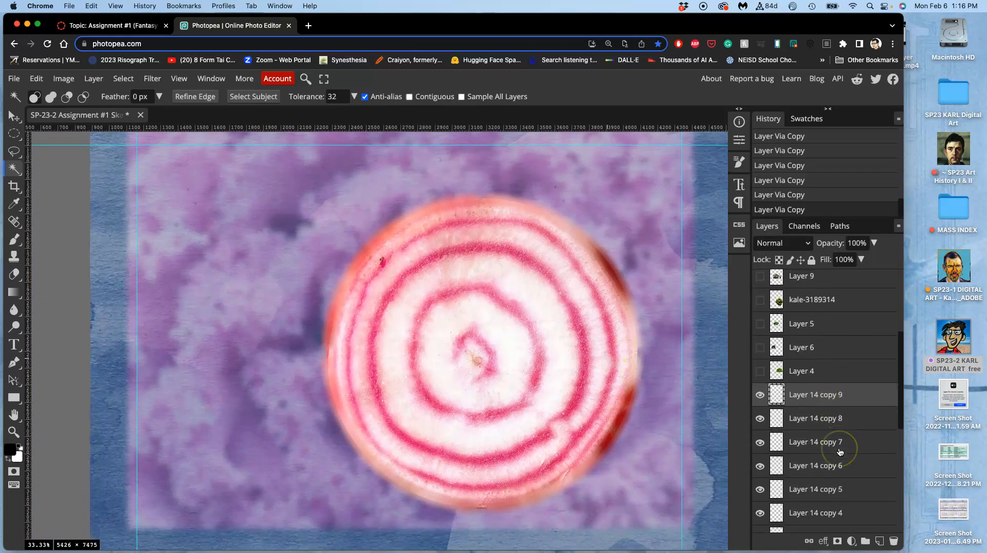
scroll(840, 451, down, 2)
key(Delete)
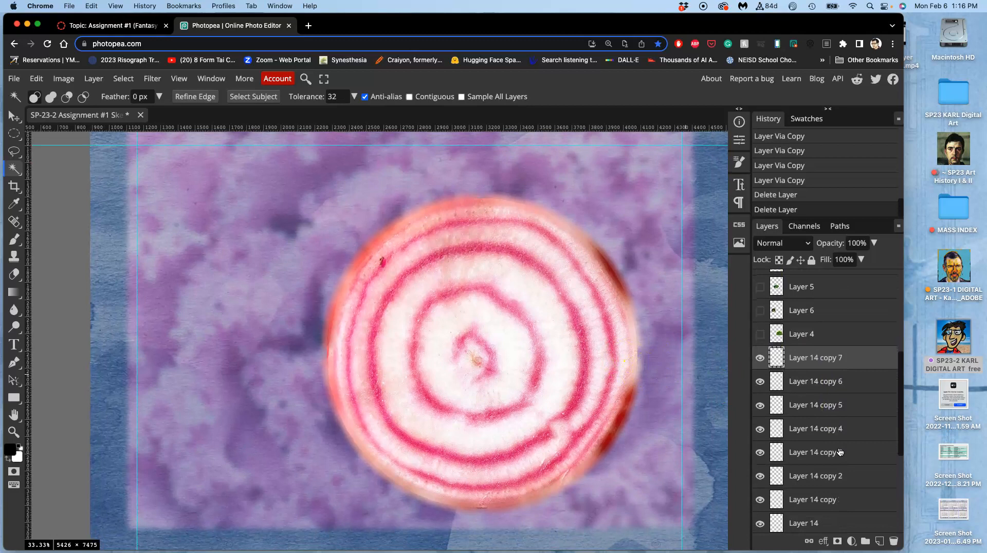
key(Delete)
key(Delete)
key(Delete)
key(Delete)
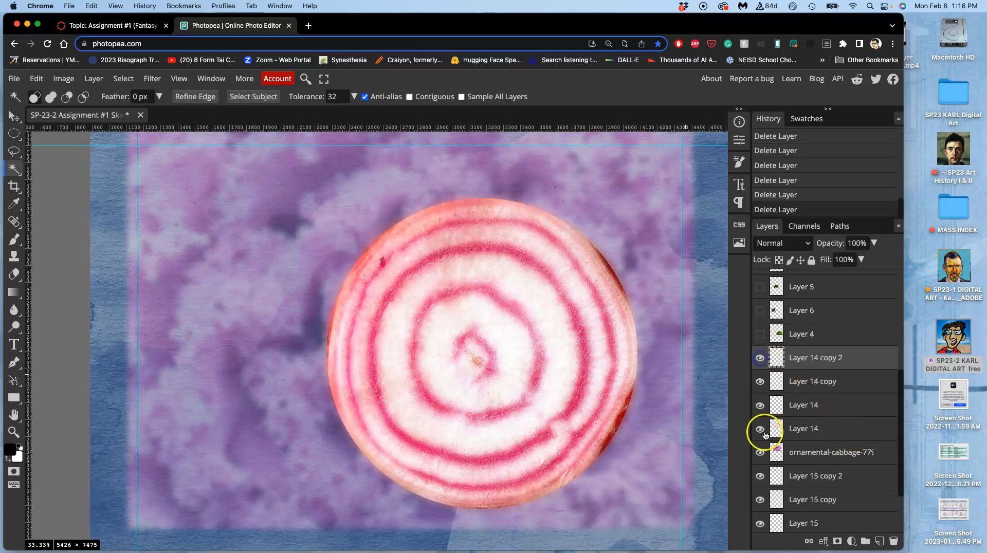
Toggle the ornamental-cabbage layer and the beet slice layer off and on to examine the blurred ring separately
click(760, 452)
click(760, 453)
click(760, 429)
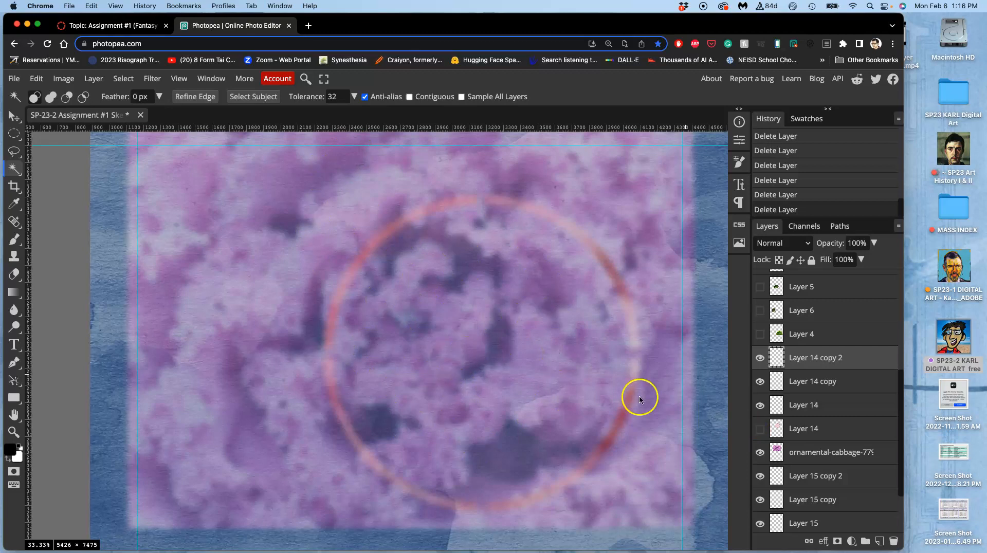
click(760, 429)
scroll(617, 354, down, 2)
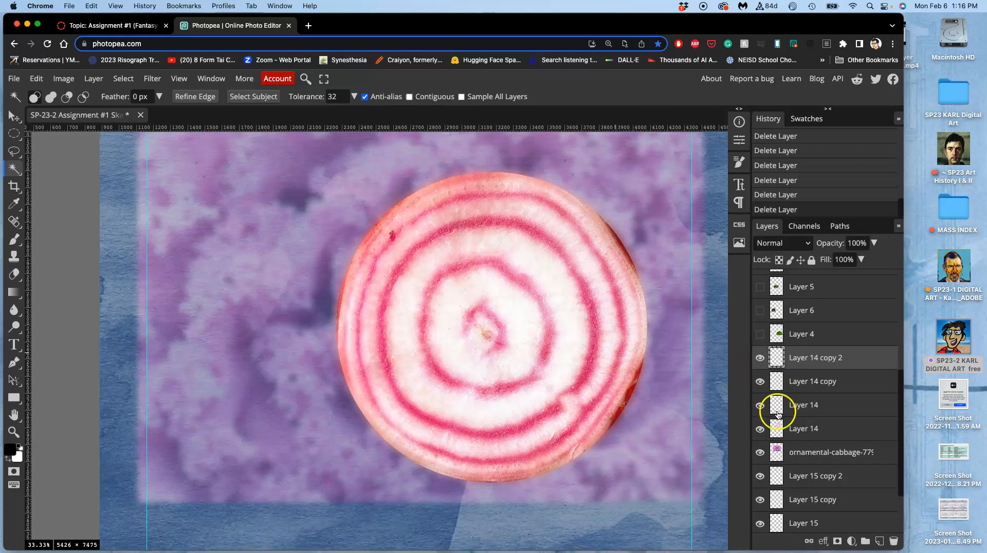
Apply a 2.6 px Gaussian Blur to the beet slice on the lower Layer 14
click(797, 438)
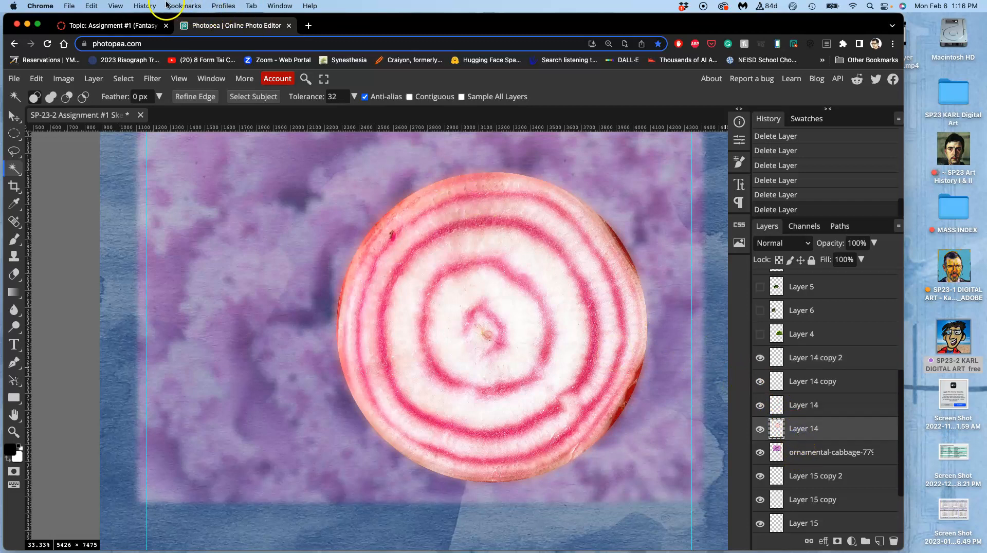
click(155, 83)
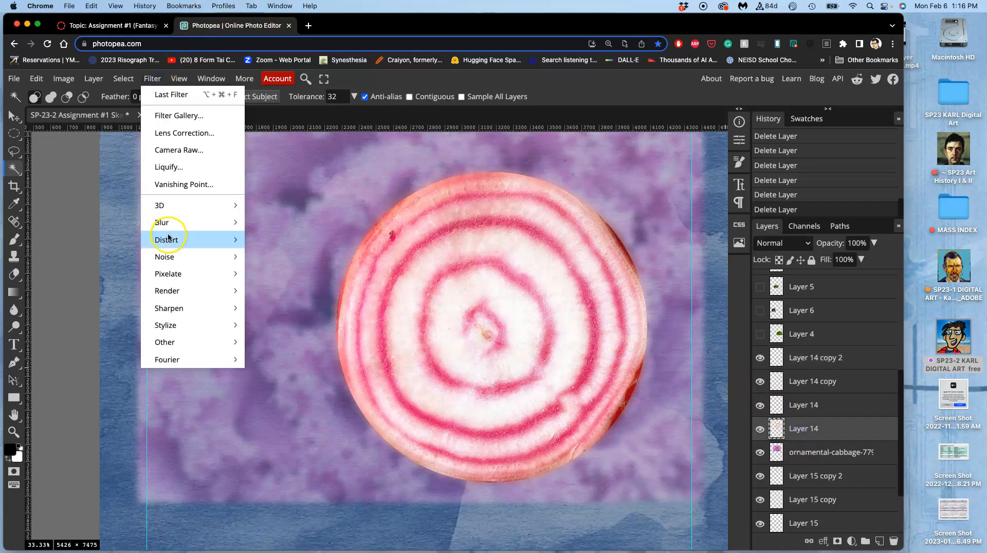
mouse_move(168, 281)
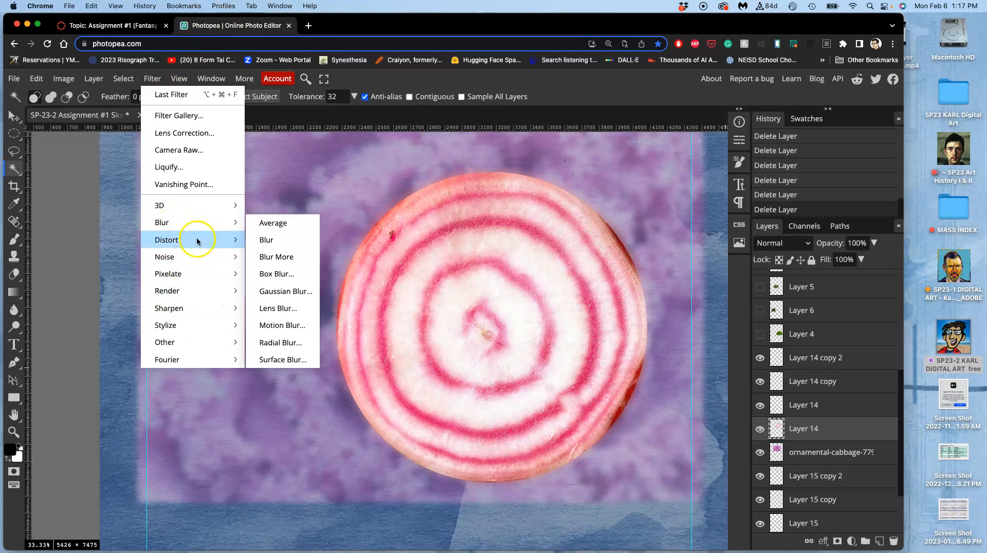
click(265, 292)
drag(216, 204, 129, 207)
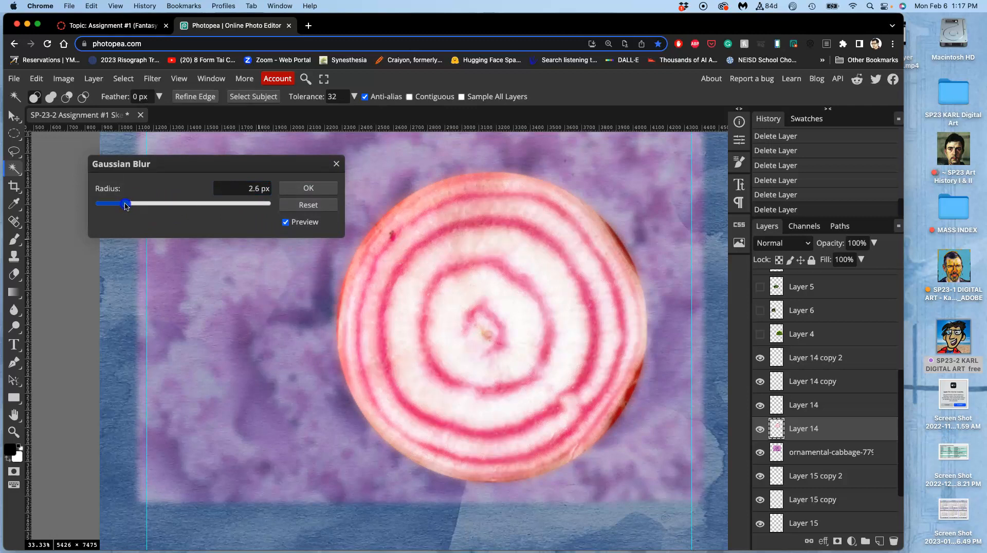
click(307, 188)
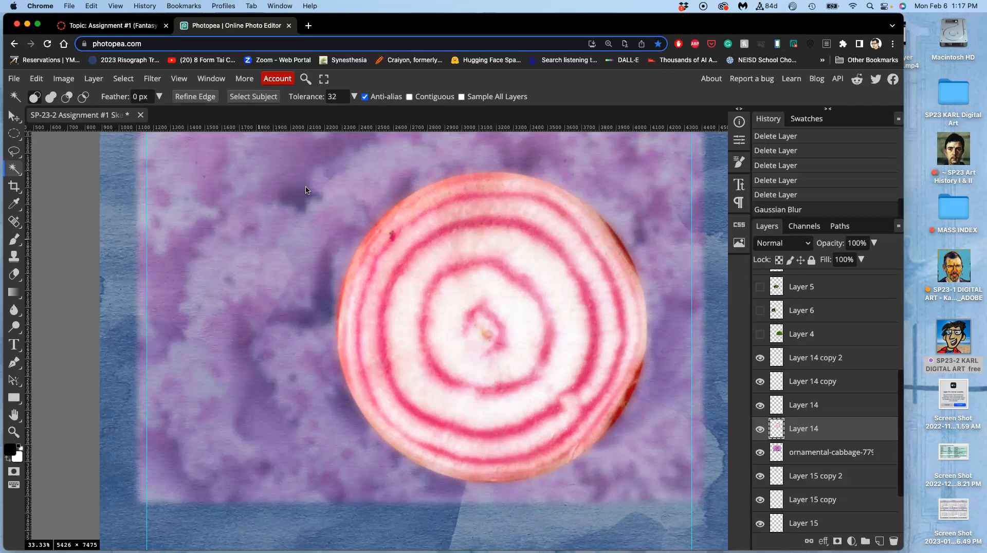
Merge the beet slice on the lower Layer 14 with its three blurred ring layers into one layer and clear the stray selection
shift+click(805, 364)
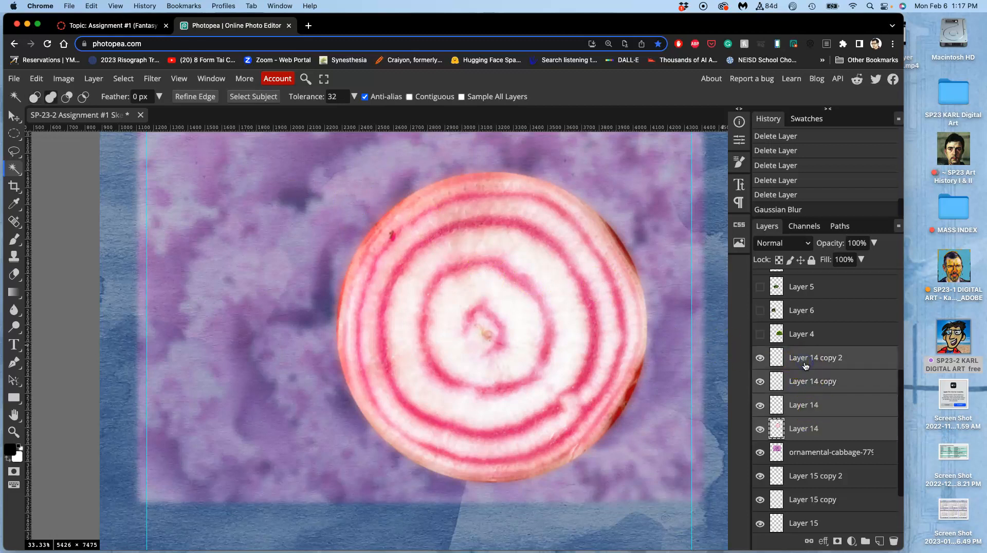
click(802, 378)
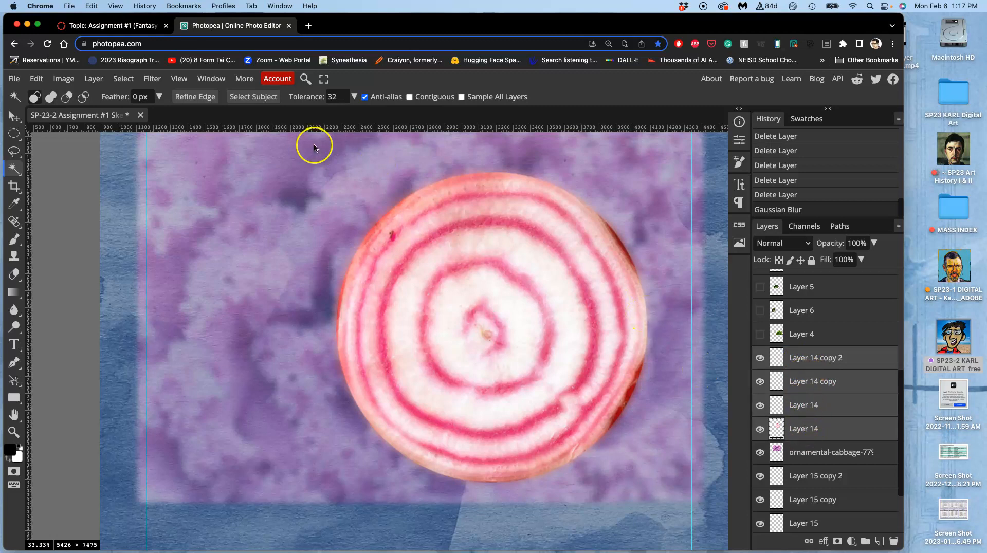
click(94, 79)
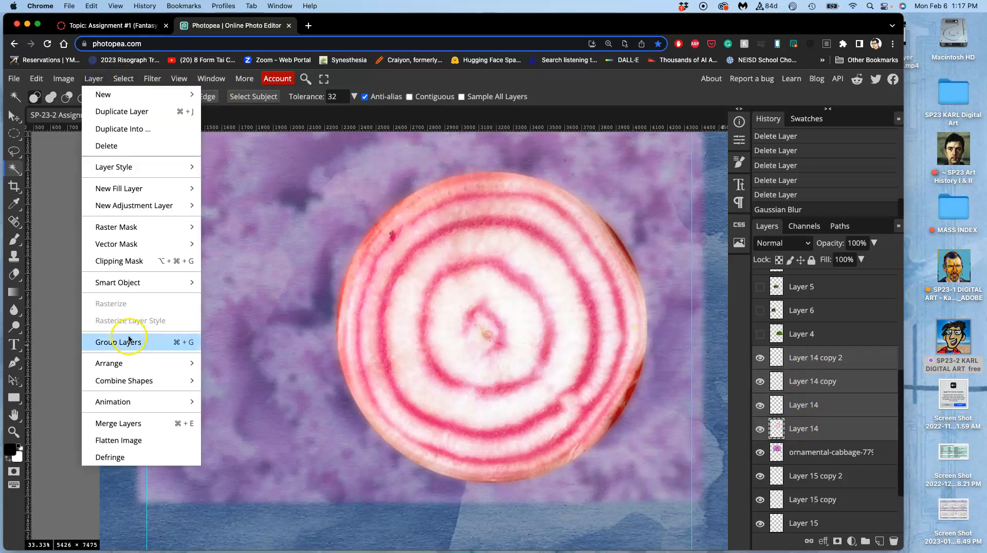
click(118, 424)
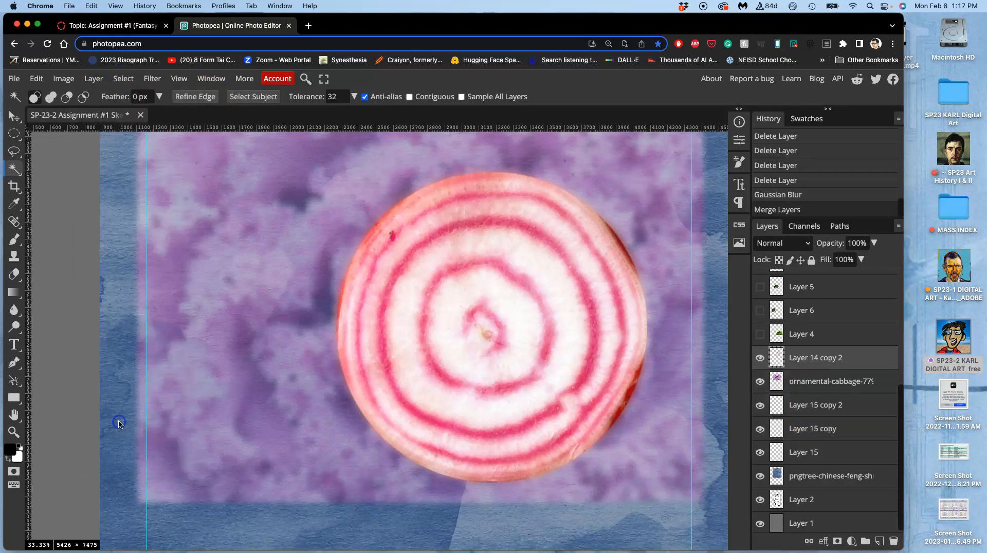
click(119, 424)
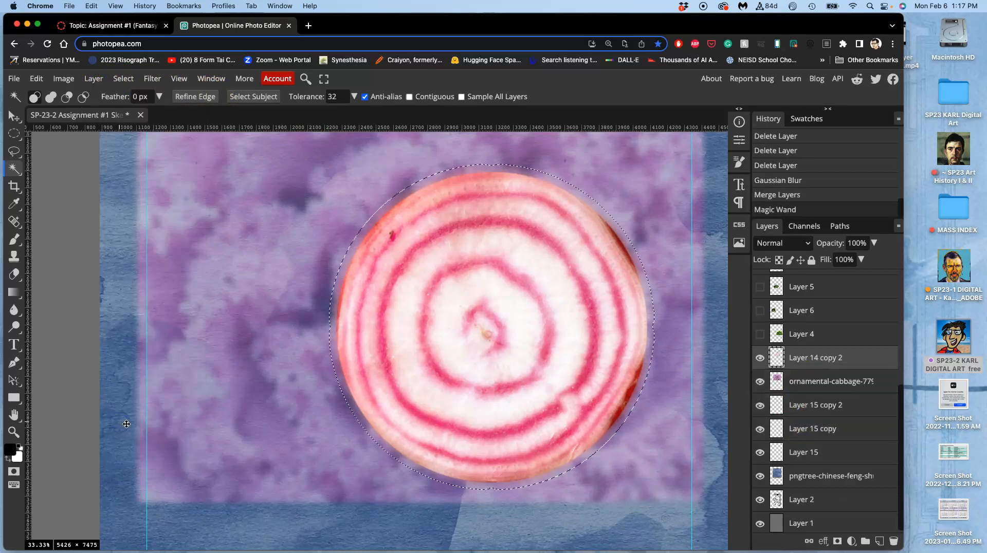
key(ctrl+d)
Toggle the merged beet, ornamental-cabbage and Layer 4 layers off and on to examine the beet slice's softened edge against the background
click(761, 358)
click(761, 359)
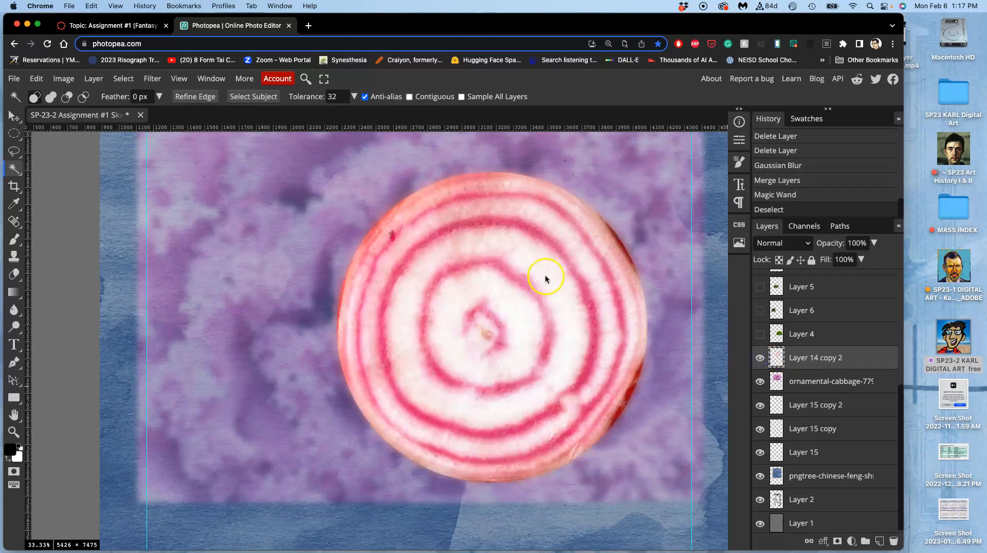
click(760, 382)
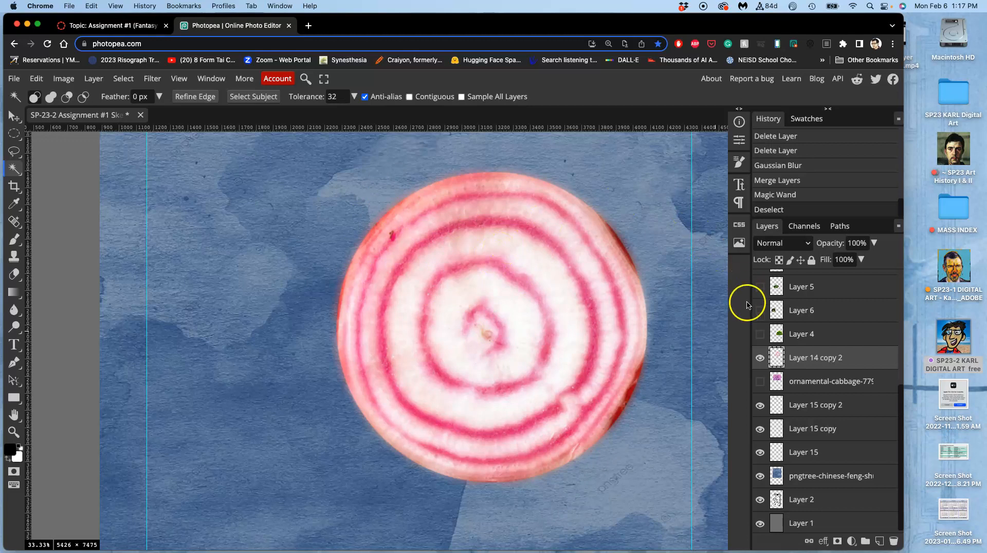
click(760, 334)
click(760, 334)
click(760, 382)
key(super+minus)
key(super+minus)
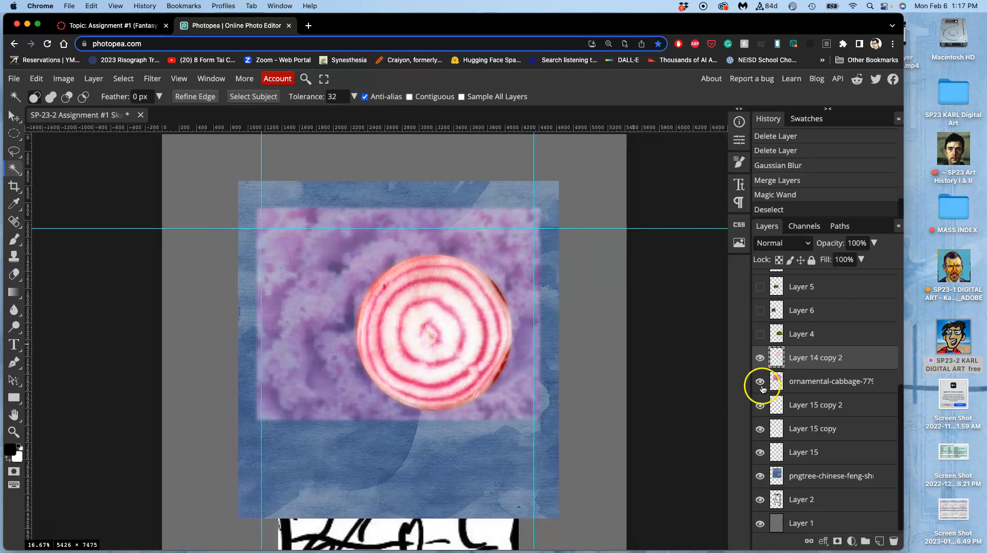
key(super+equal)
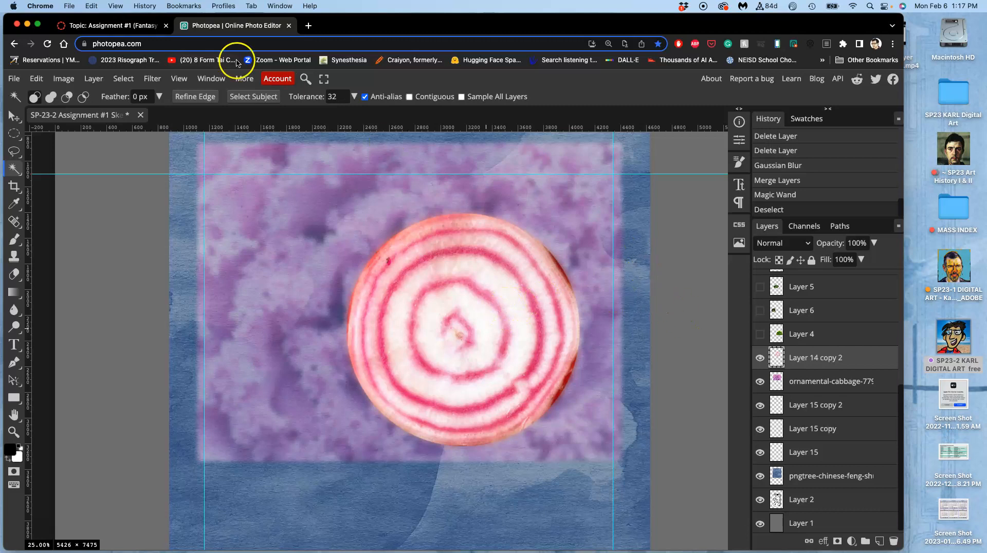
Check the sunset reference image on the assignment page and reduce the merged beet layer's opacity to 68%
click(116, 27)
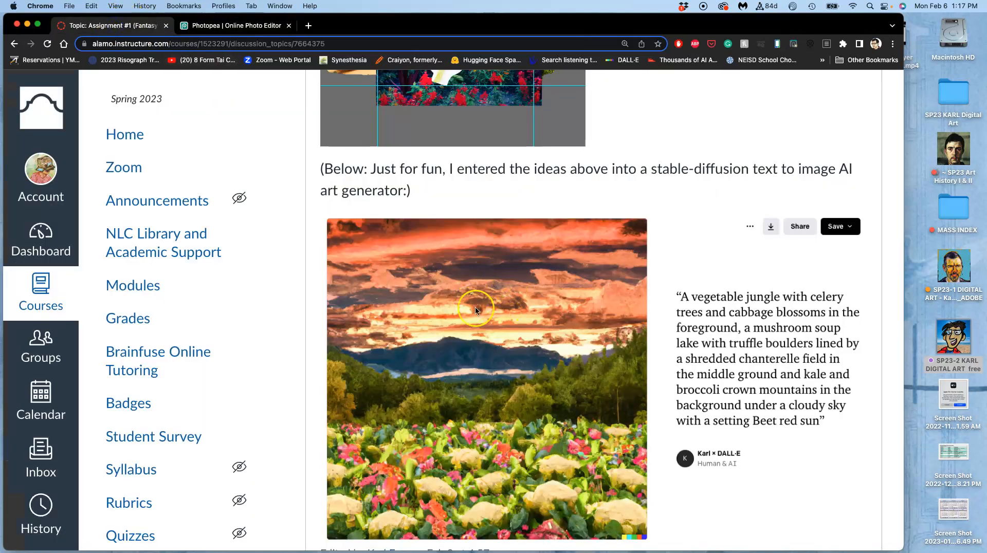
click(248, 26)
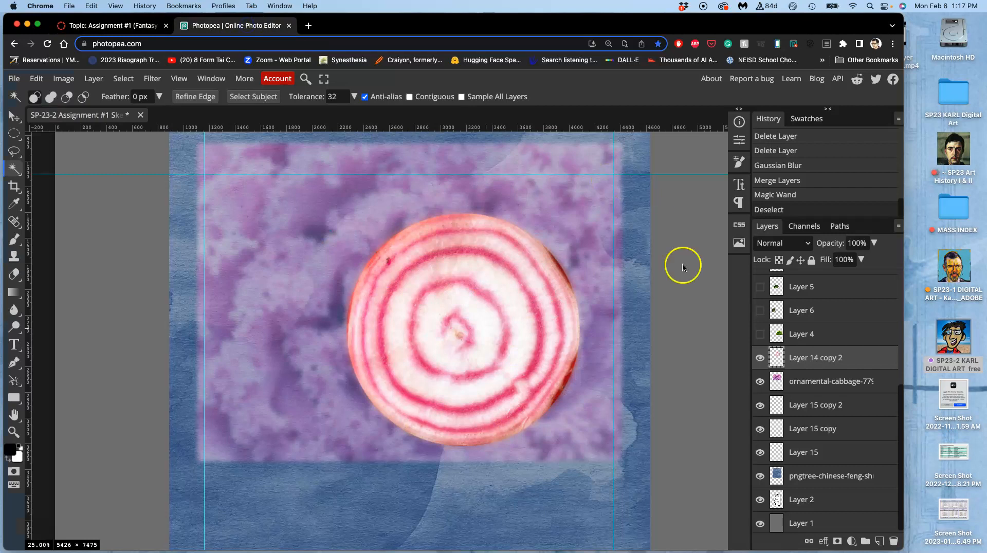
click(873, 241)
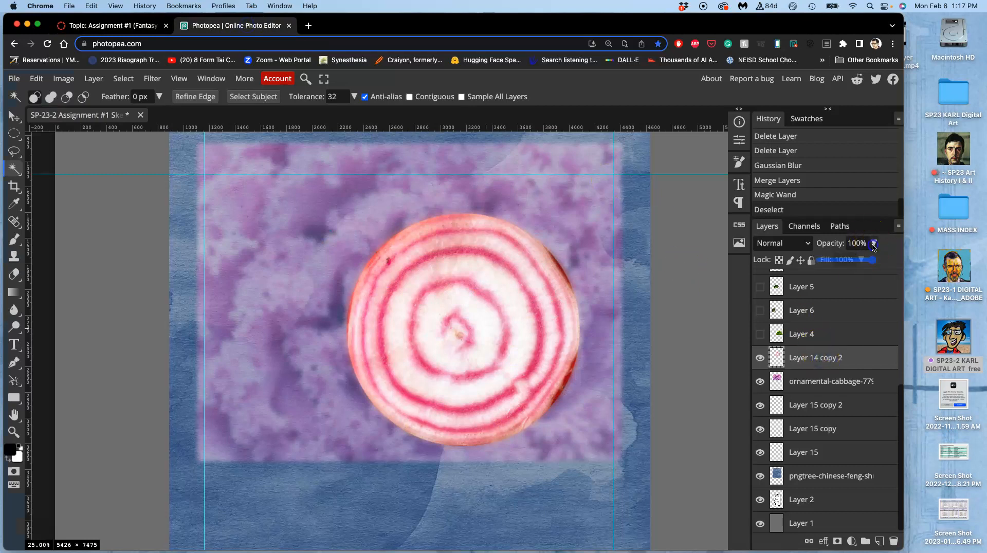
drag(873, 260, 853, 262)
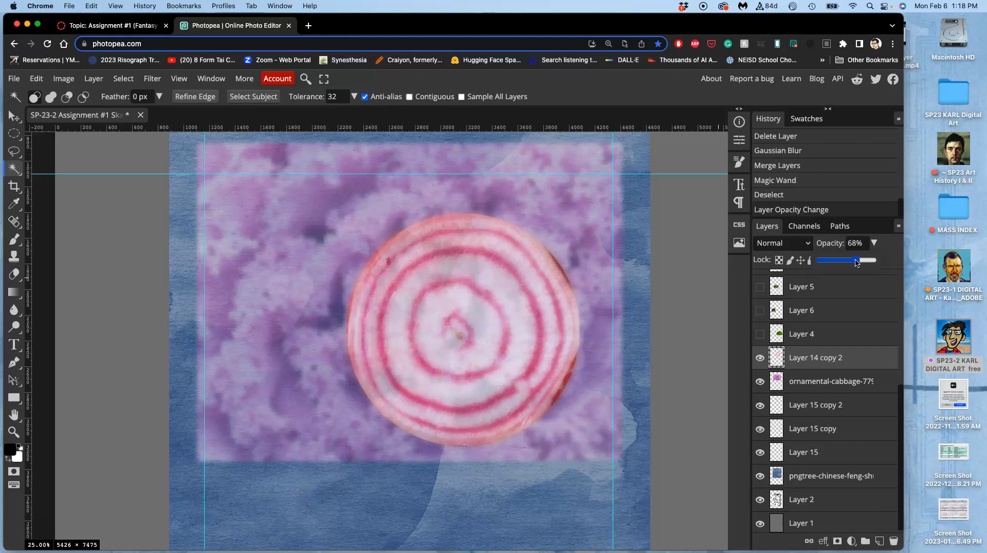
Show the lettuce on Layer 4 in front of the beet slice, keeping the merged beet layer selected
click(760, 335)
click(759, 334)
click(760, 335)
click(806, 336)
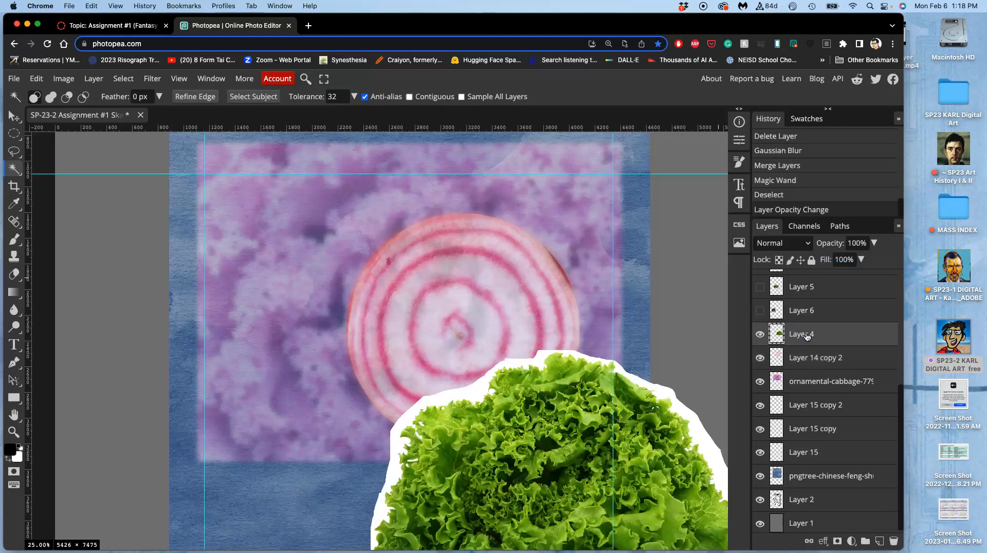
click(803, 359)
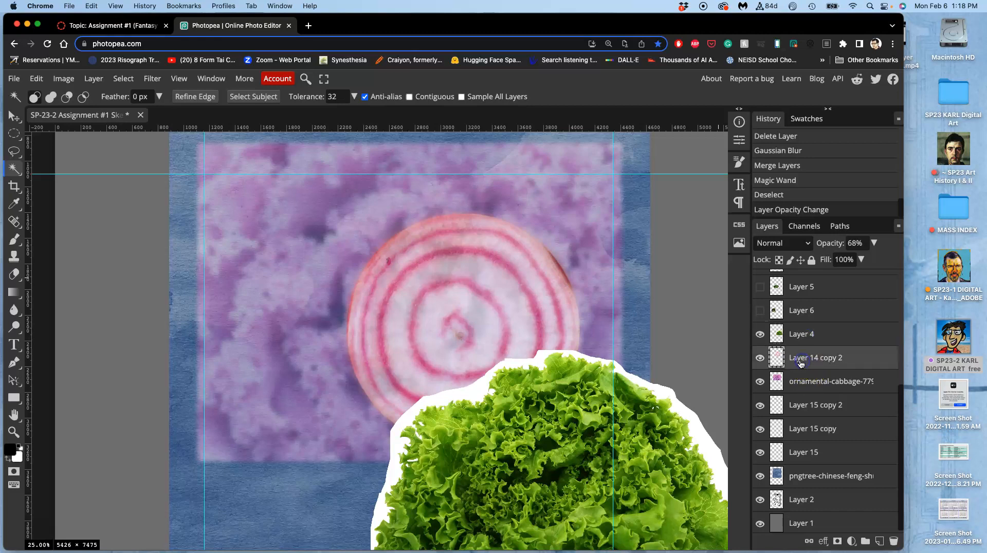
click(759, 335)
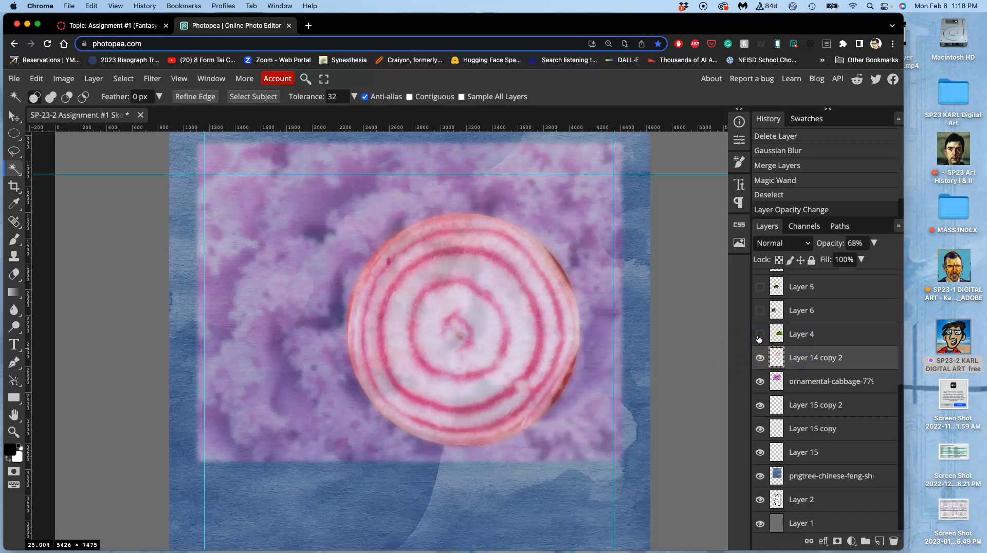
click(759, 335)
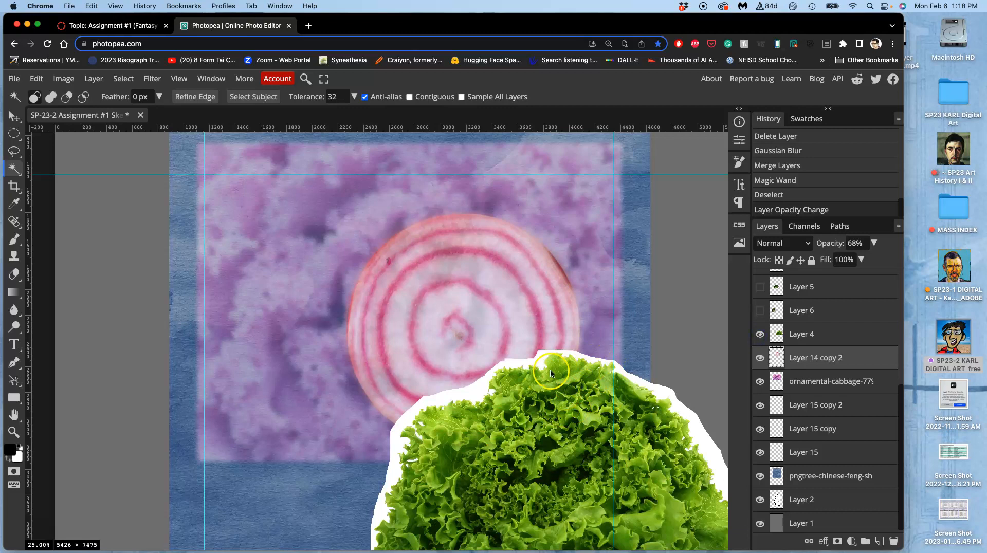
Apply Levels to the beet slice with the midtone input at 1.72 and the black output at 9
click(62, 78)
mouse_move(80, 115)
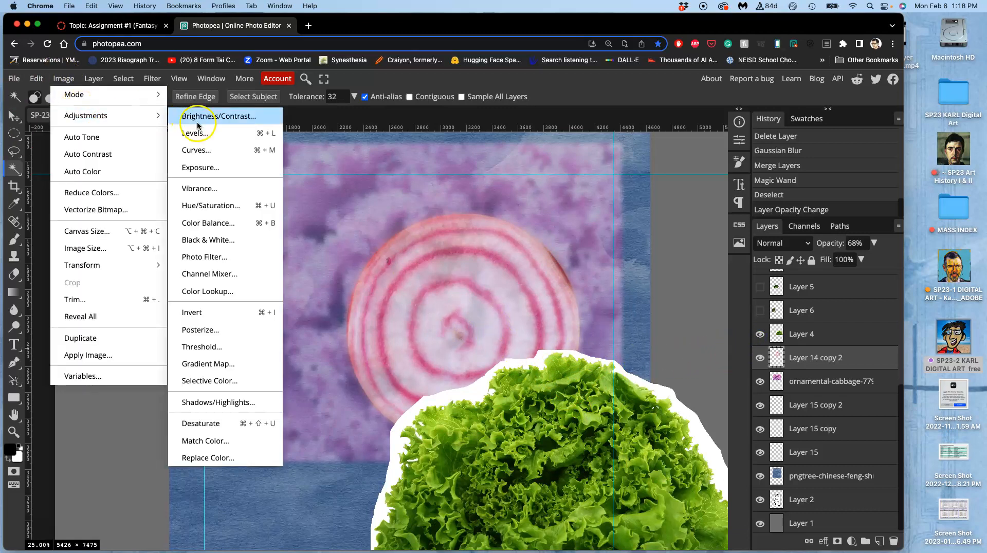
click(196, 133)
mouse_move(162, 263)
mouse_down()
mouse_move(177, 263)
mouse_move(150, 263)
mouse_up()
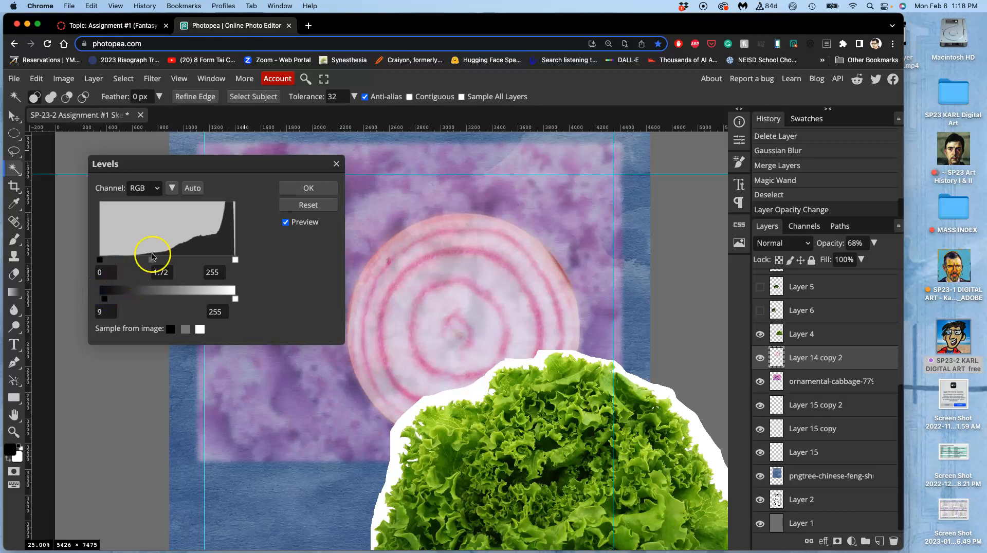
click(309, 188)
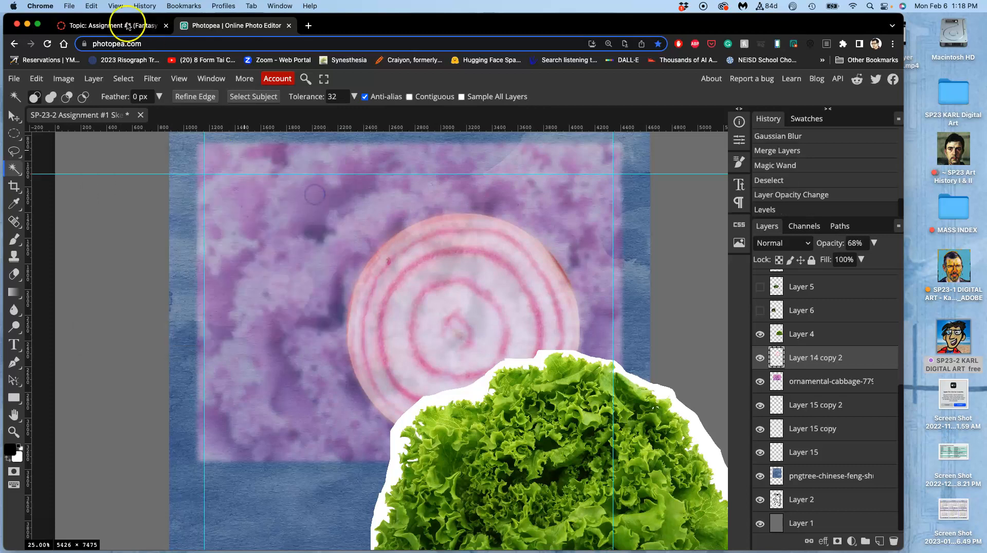
Start a Color Balance adjustment on the beet slice, setting the highlights to Cyan-Red 27 and Yellow-Blue -37
click(69, 78)
mouse_move(87, 115)
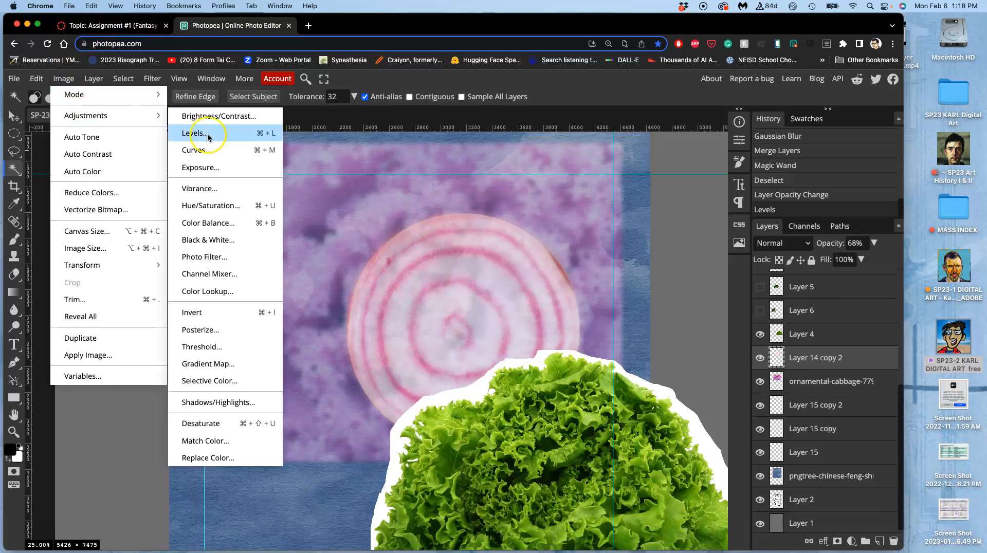
click(205, 223)
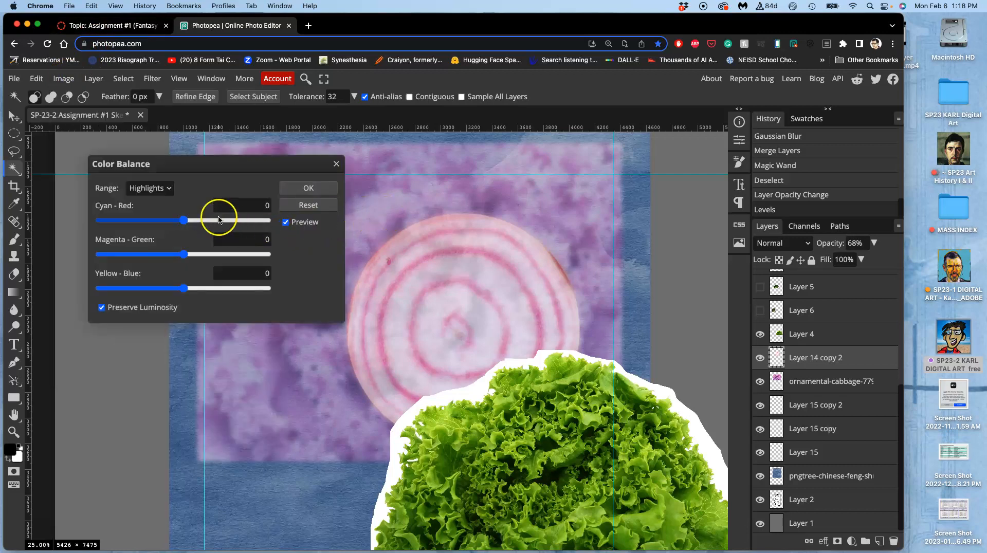
drag(186, 222, 190, 222)
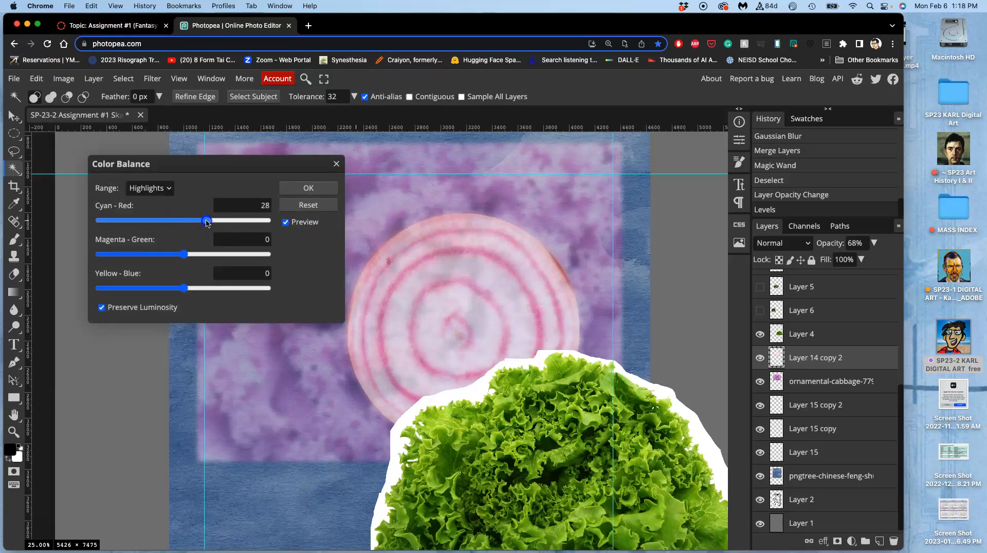
drag(186, 290, 187, 289)
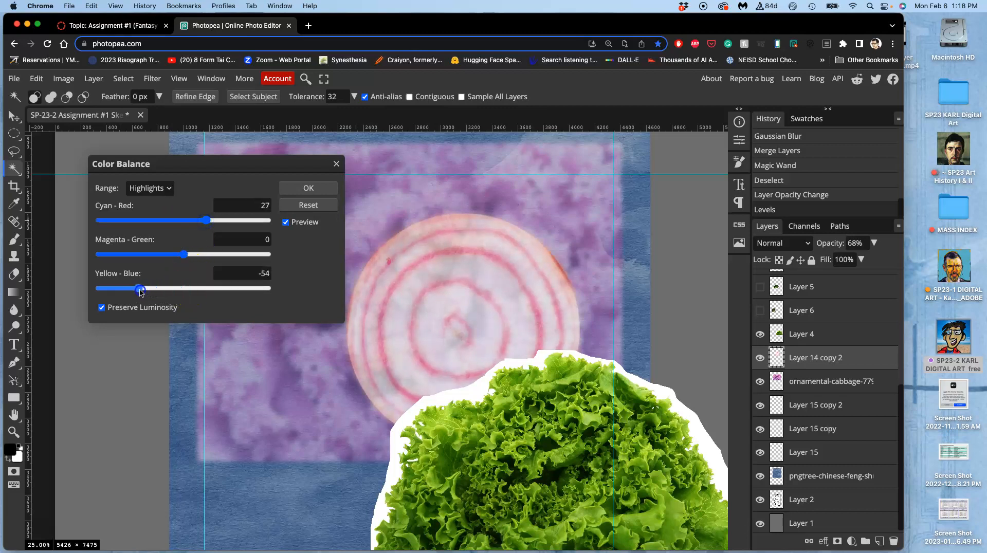
drag(149, 292, 152, 290)
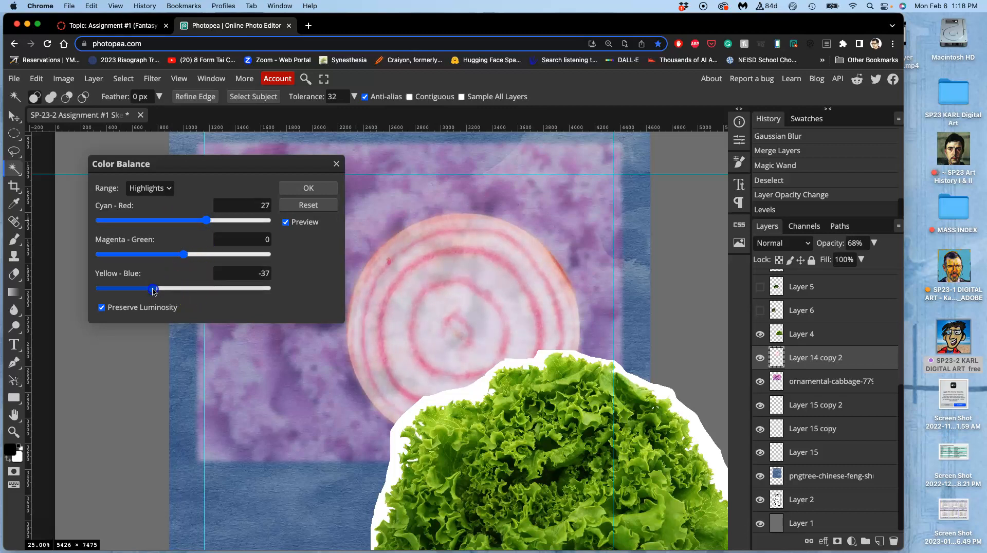
Set the beet slice's Color Balance midtones to Cyan-Red 25 and Yellow-Blue -39
click(152, 190)
click(148, 177)
click(184, 221)
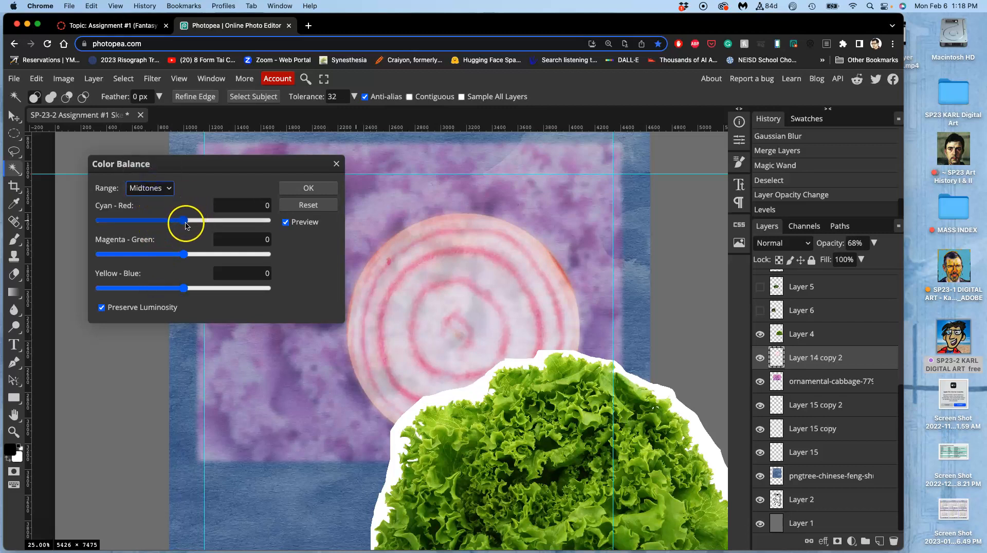
drag(185, 224, 205, 222)
click(186, 290)
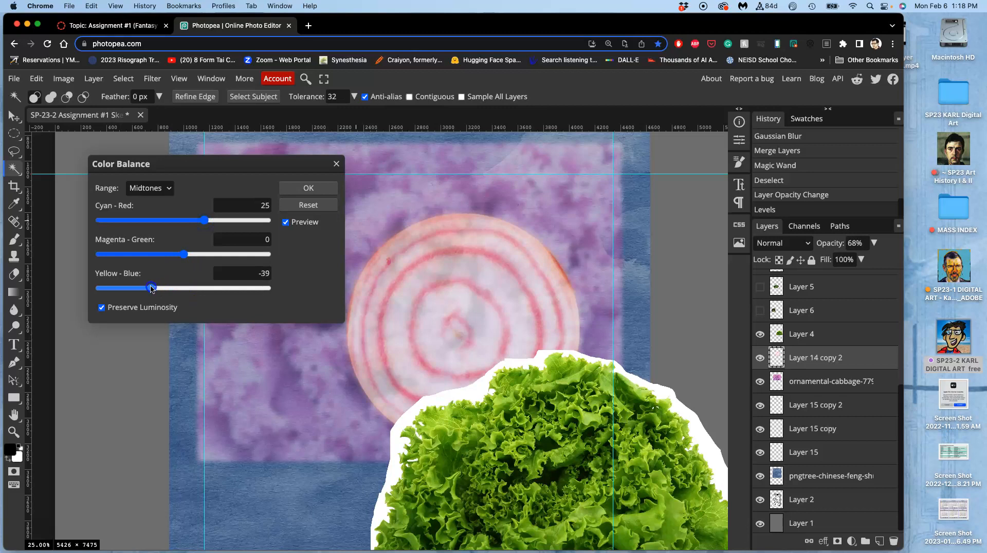
Set the Color Balance shadows to Cyan-Red -43 and Yellow-Blue 40, apply the adjustment, and compare the beet slice before and after it
click(146, 188)
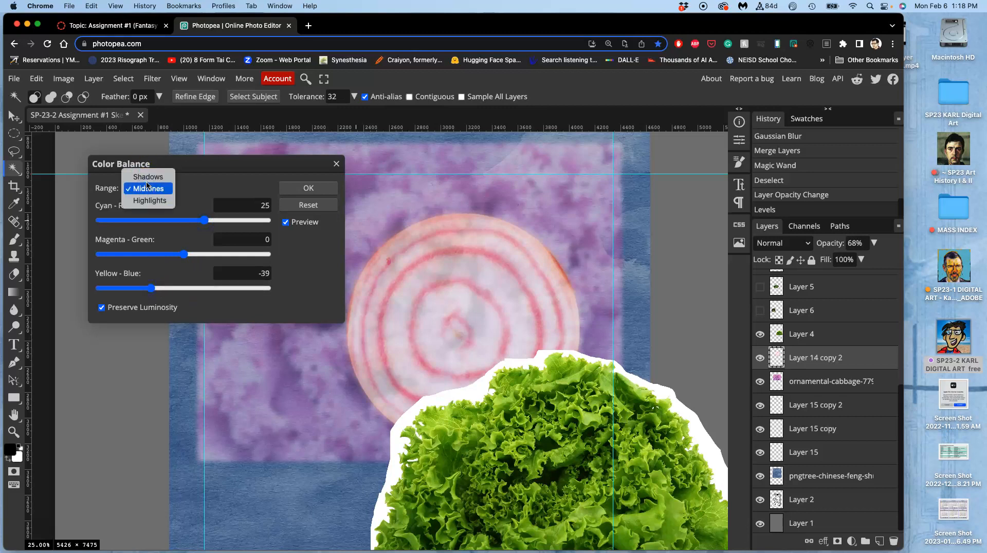
click(148, 177)
drag(184, 221, 147, 222)
drag(186, 288, 217, 289)
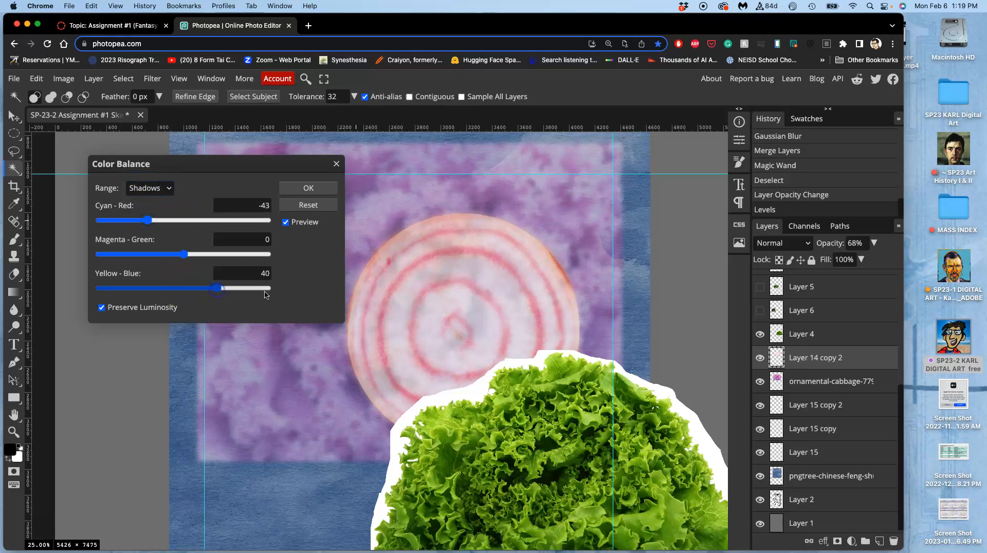
click(760, 359)
click(310, 188)
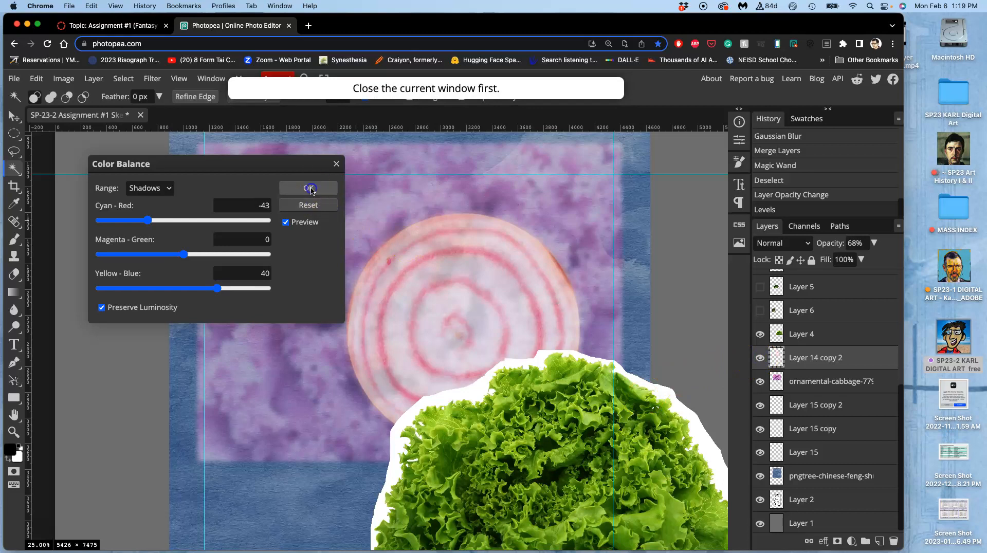
click(774, 195)
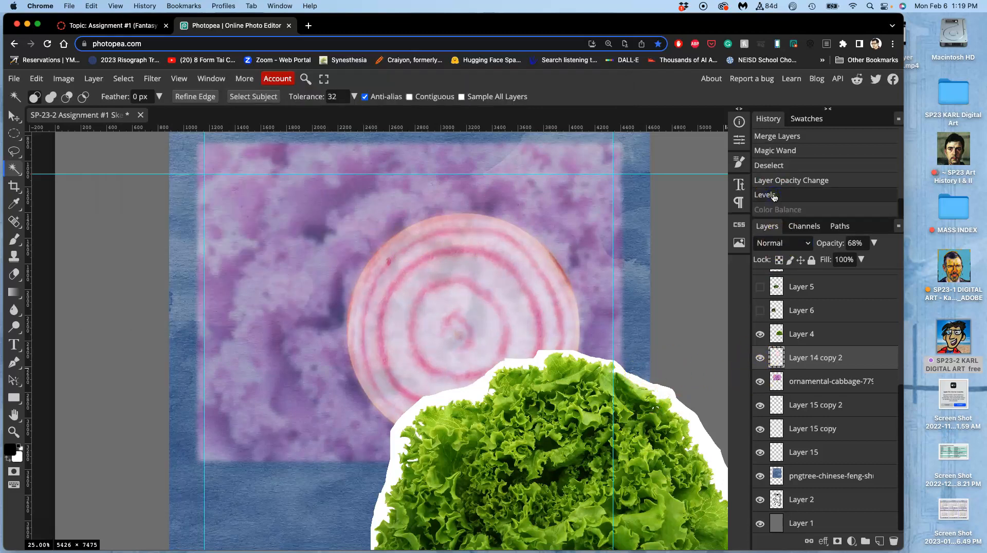
click(769, 210)
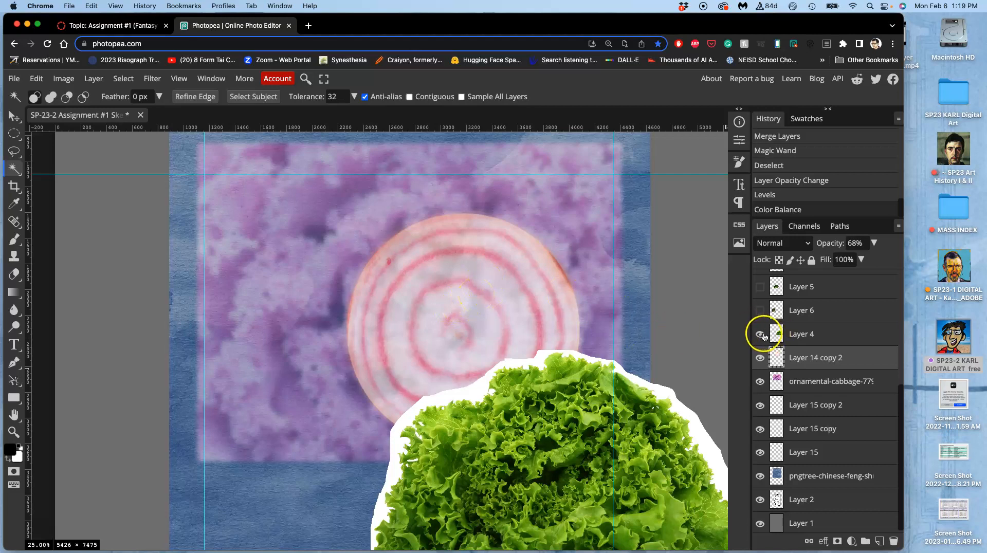
Toggle the lettuce layer and Layer 6 to compare them, leaving Layer 6 hidden, and select the lettuce on Layer 4
scroll(569, 348, down, 3)
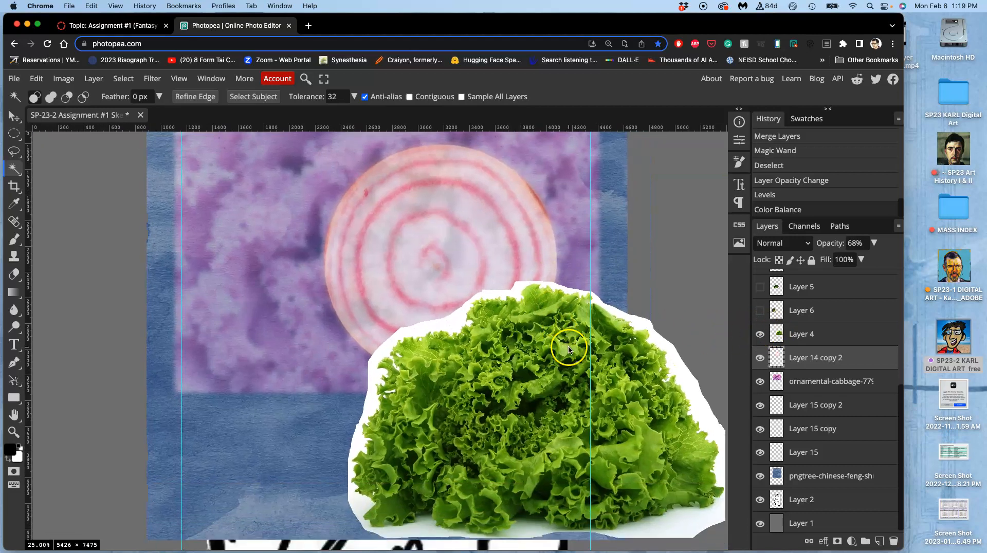
click(760, 334)
click(761, 334)
click(761, 312)
click(761, 312)
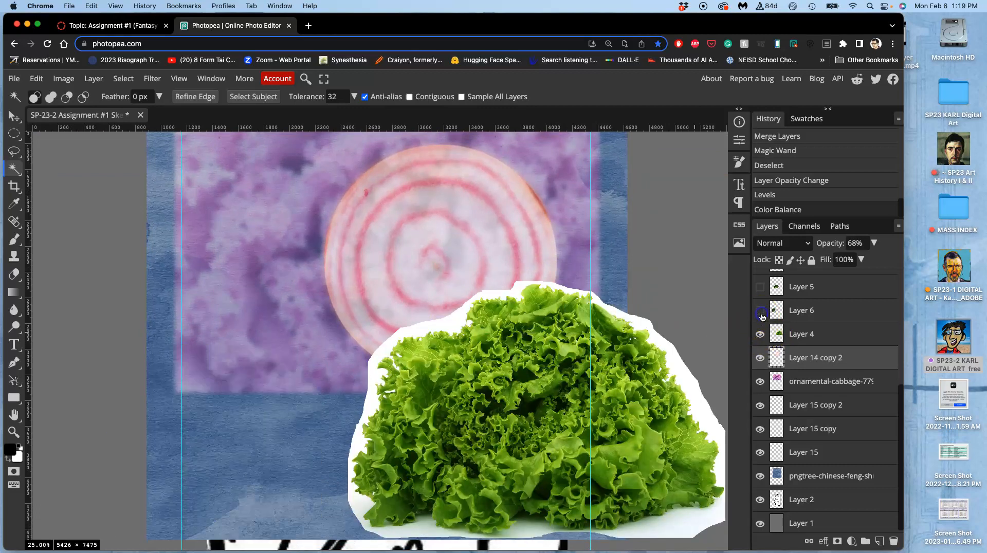
click(791, 334)
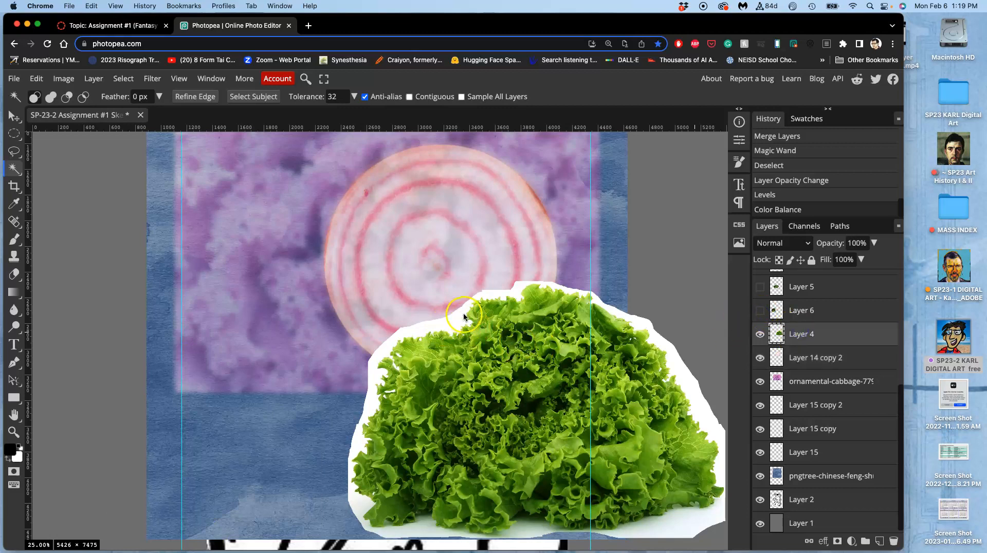
Apply a Levels adjustment to the lettuce with midtones 0.98, output black 19 and output white 246
click(70, 81)
mouse_move(103, 116)
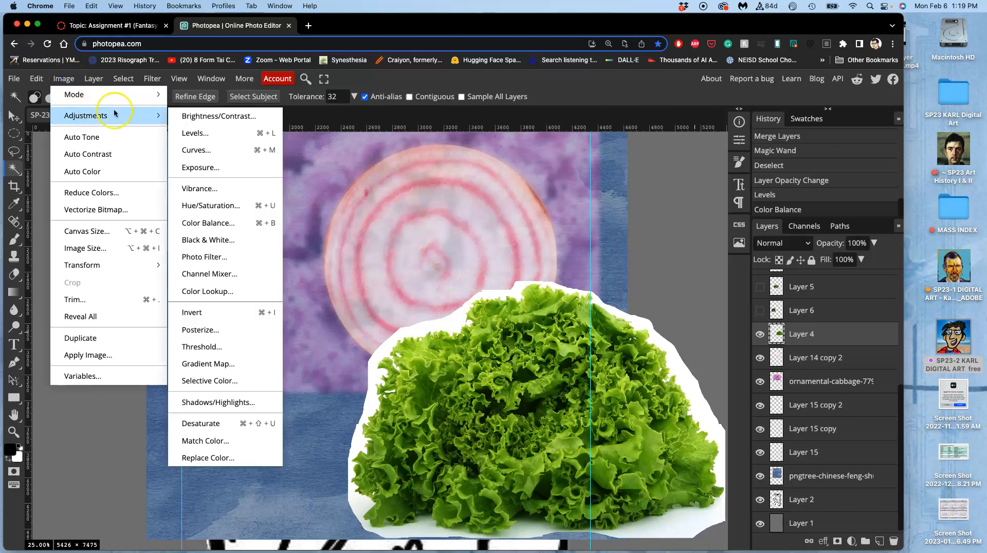
click(200, 139)
click(168, 261)
mouse_move(168, 261)
mouse_down()
mouse_move(152, 261)
mouse_move(170, 262)
mouse_up()
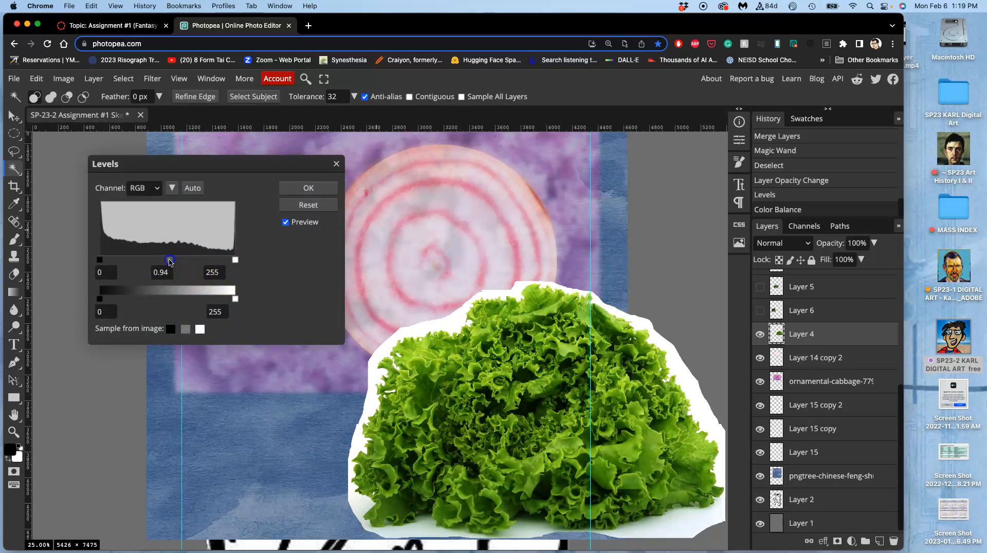
drag(168, 262, 170, 262)
drag(100, 299, 108, 303)
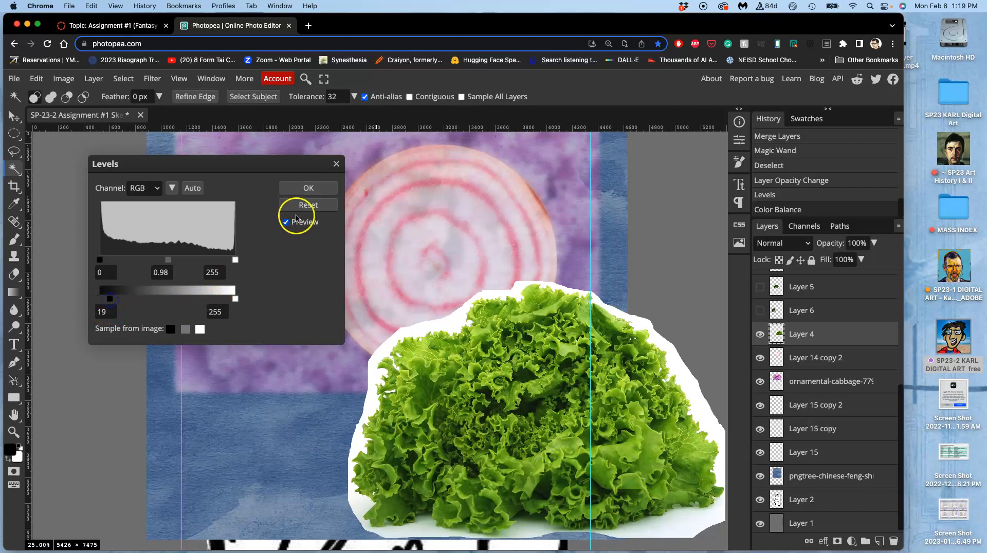
drag(235, 299, 229, 300)
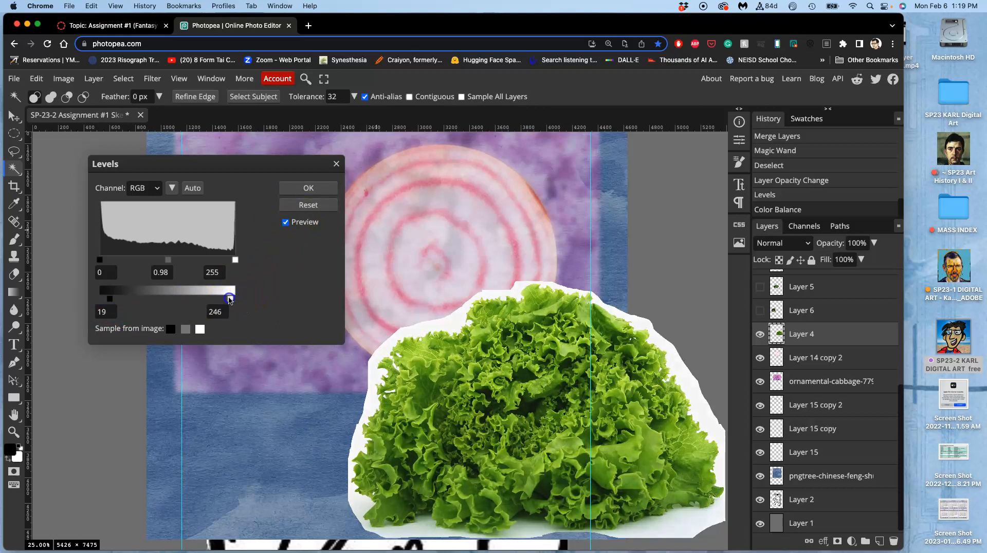
click(298, 189)
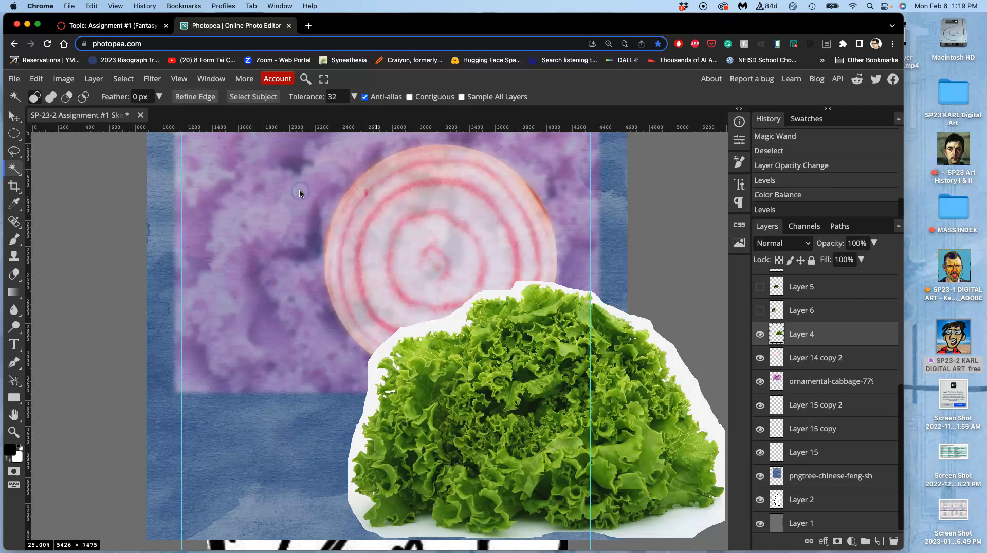
Start a Color Balance adjustment on the lettuce, setting the shadows to Cyan-Red -14 and Yellow-Blue 19
click(64, 79)
mouse_move(73, 117)
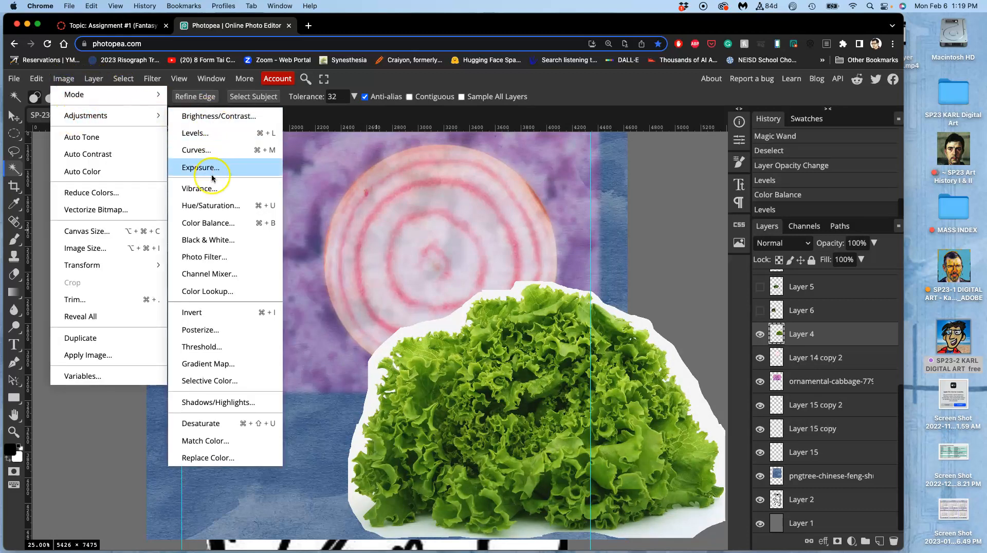
click(210, 223)
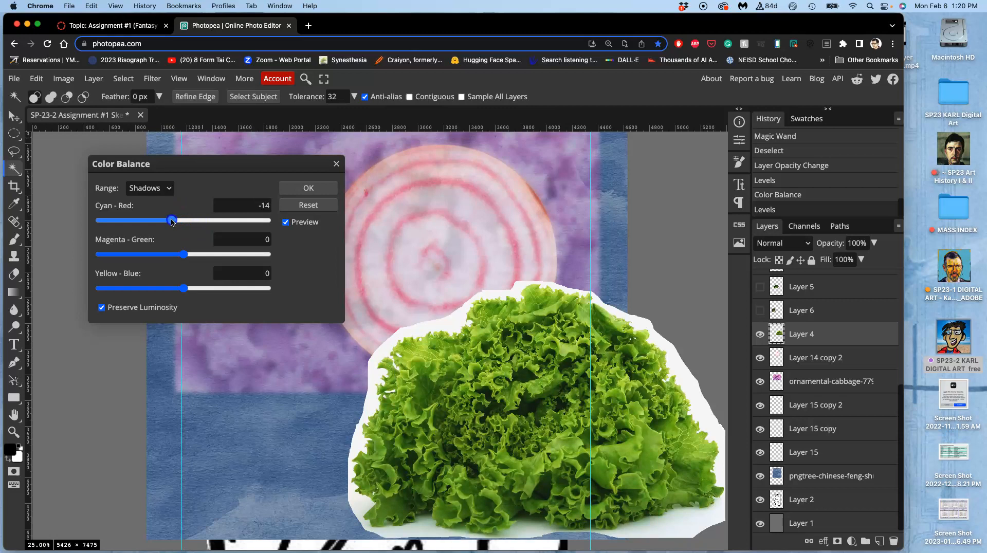
drag(200, 290, 201, 289)
Set the lettuce's Color Balance midtones to Cyan-Red -17 and Yellow-Blue 12
click(150, 189)
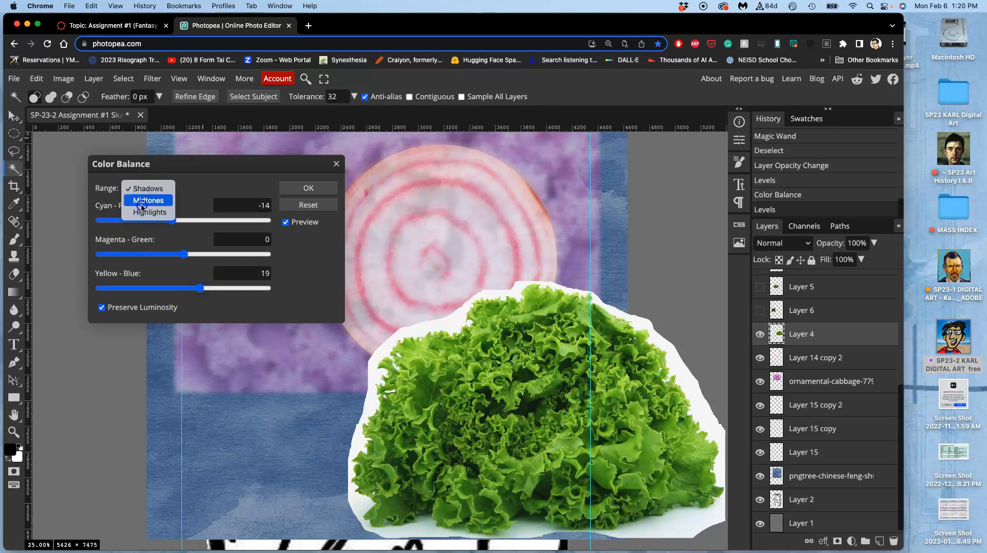
click(148, 200)
click(185, 220)
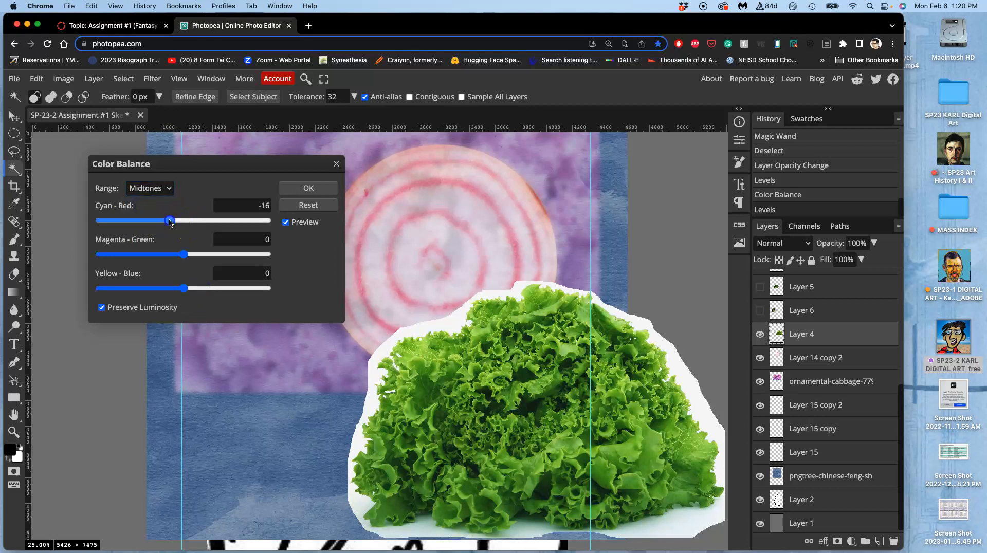
drag(169, 222, 171, 220)
drag(184, 288, 194, 289)
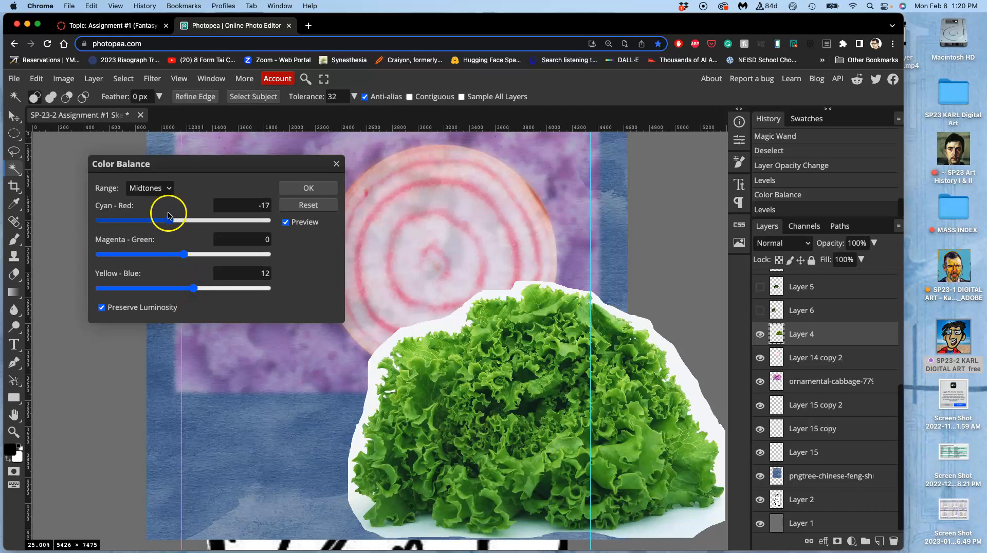
Set the Color Balance highlights to Cyan-Red 9 and Yellow-Blue -13, apply the adjustment, and compare the lettuce before and after it
click(149, 188)
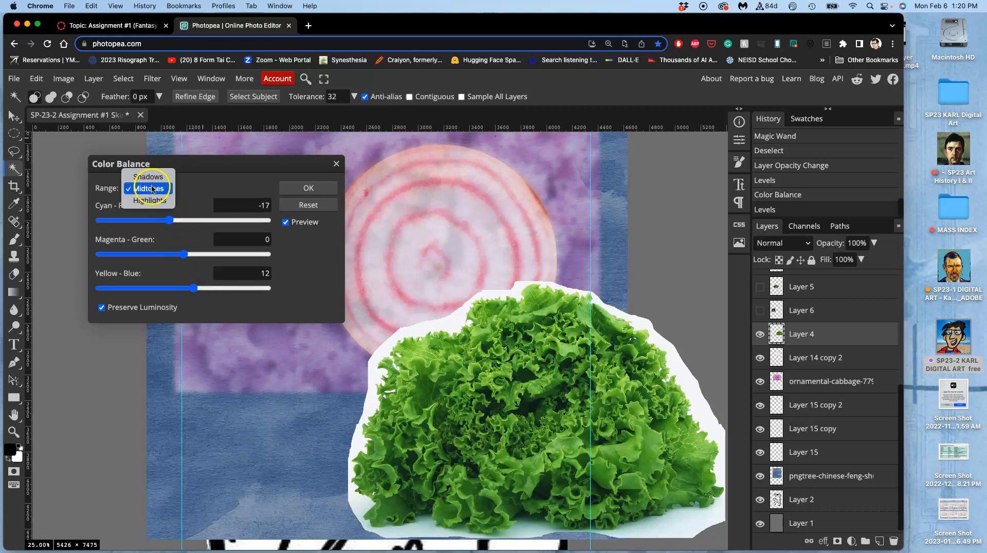
click(150, 201)
click(184, 221)
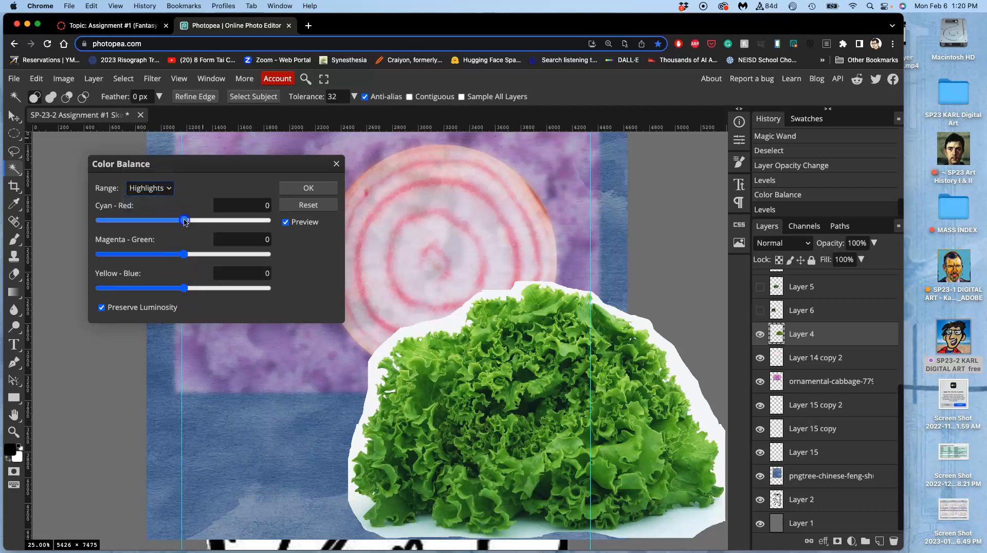
click(183, 288)
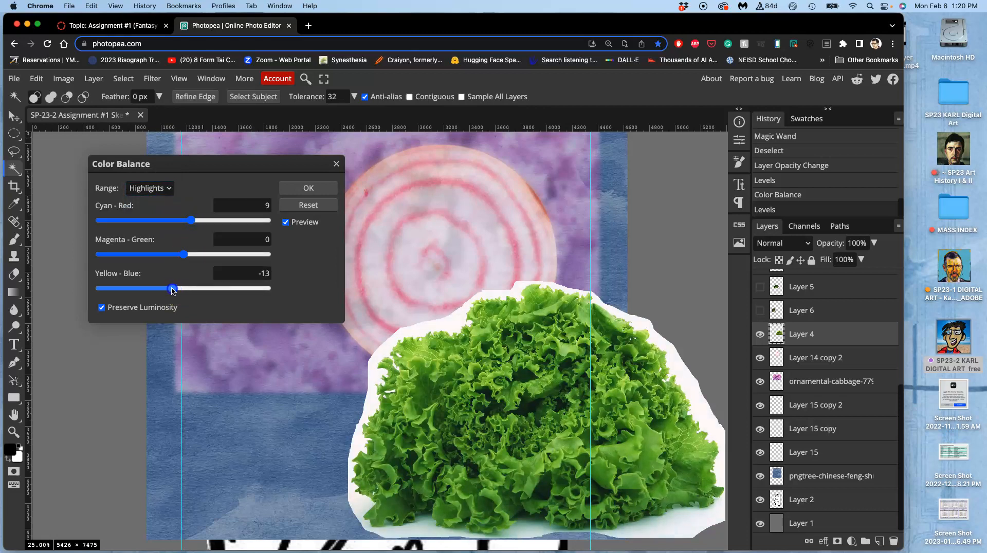
click(304, 190)
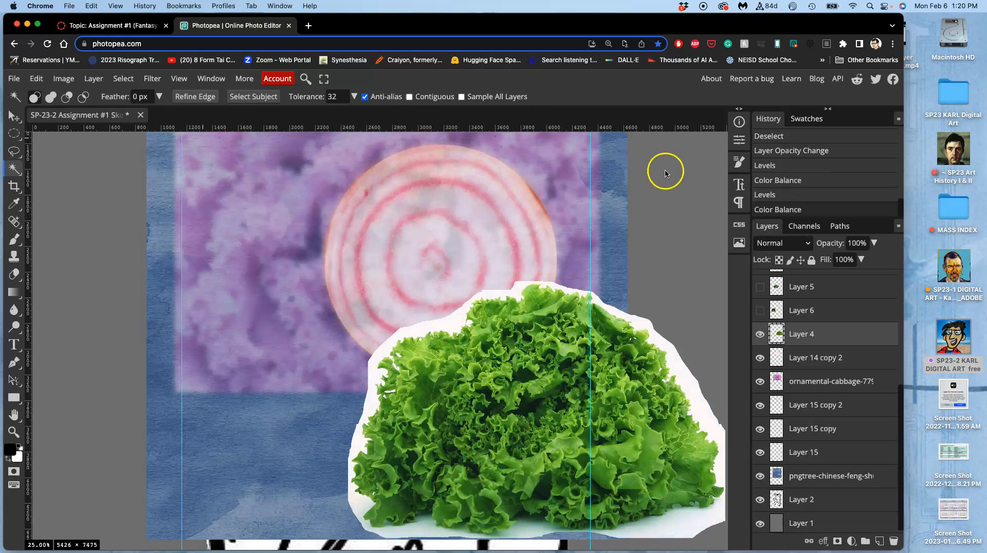
click(771, 166)
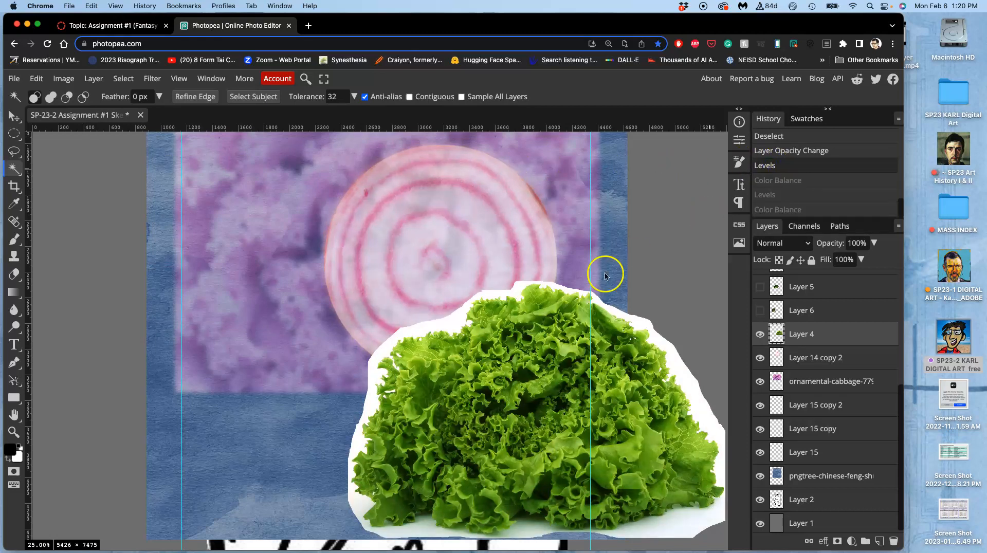
click(778, 210)
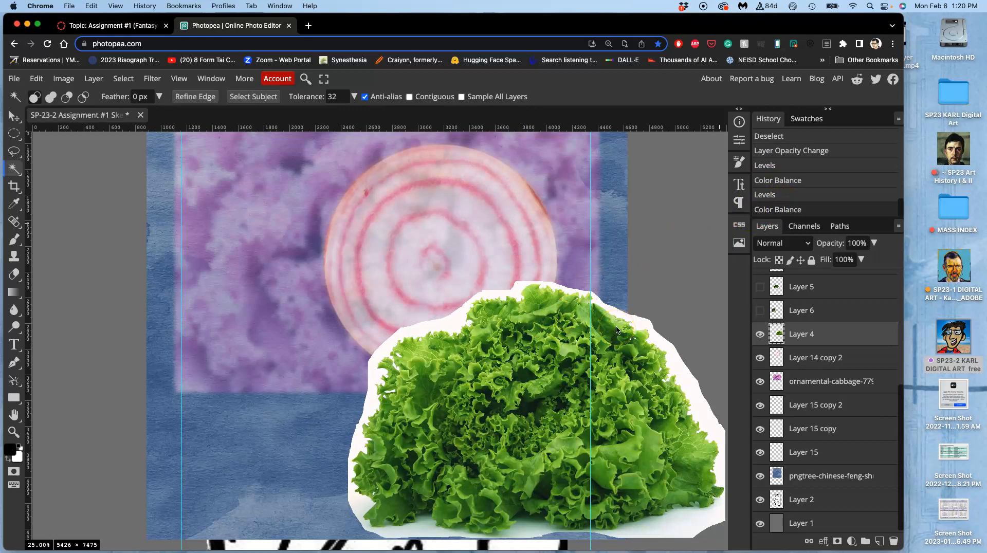
Try a Hue/Saturation adjustment on the lettuce with hue -7 and saturation -5
scroll(620, 329, down, 2)
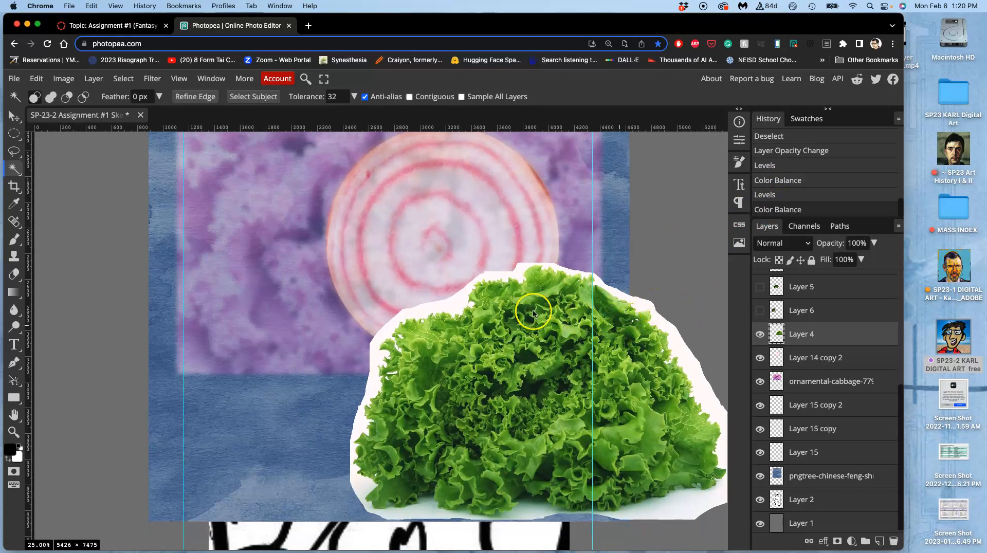
click(63, 79)
mouse_move(77, 115)
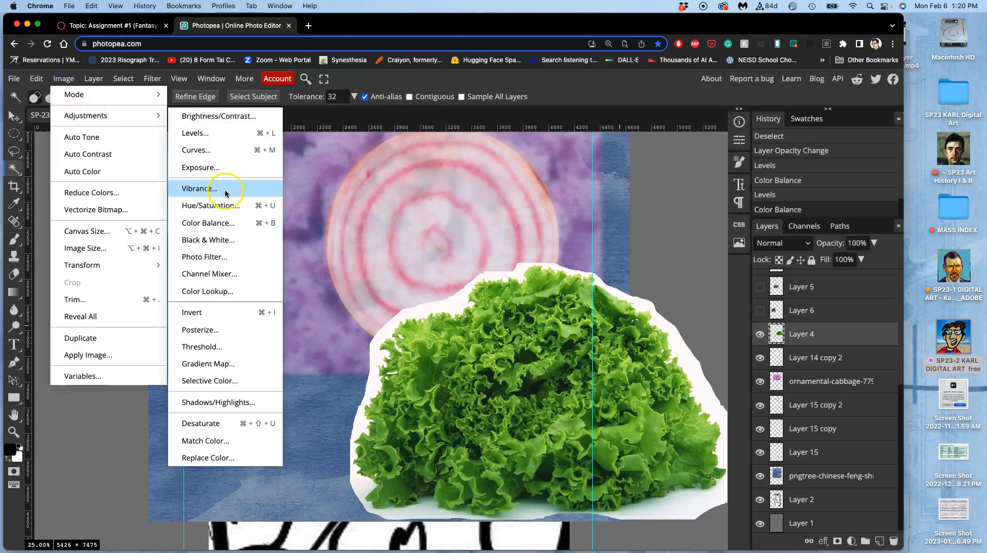
click(224, 206)
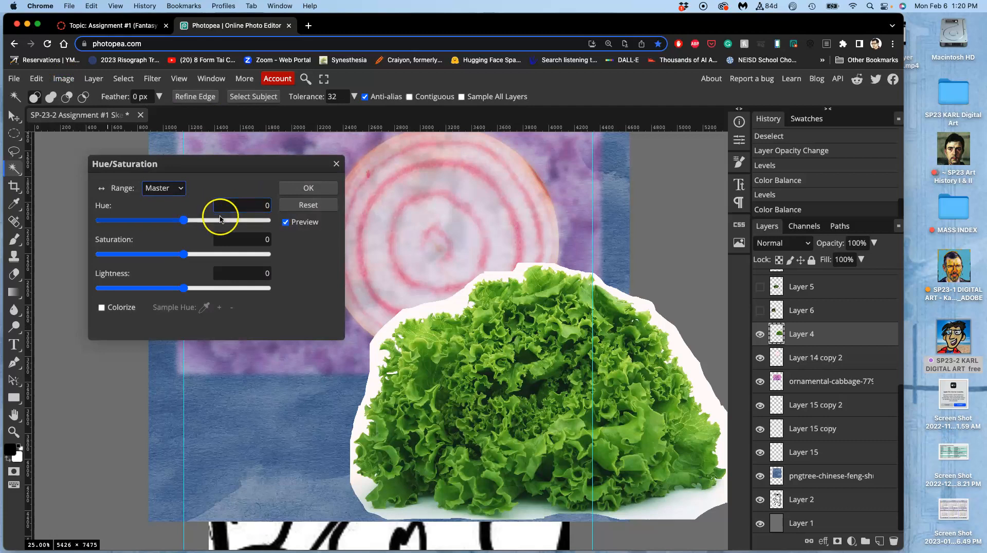
mouse_move(186, 222)
mouse_down()
mouse_move(226, 225)
mouse_move(155, 224)
mouse_move(188, 225)
mouse_up()
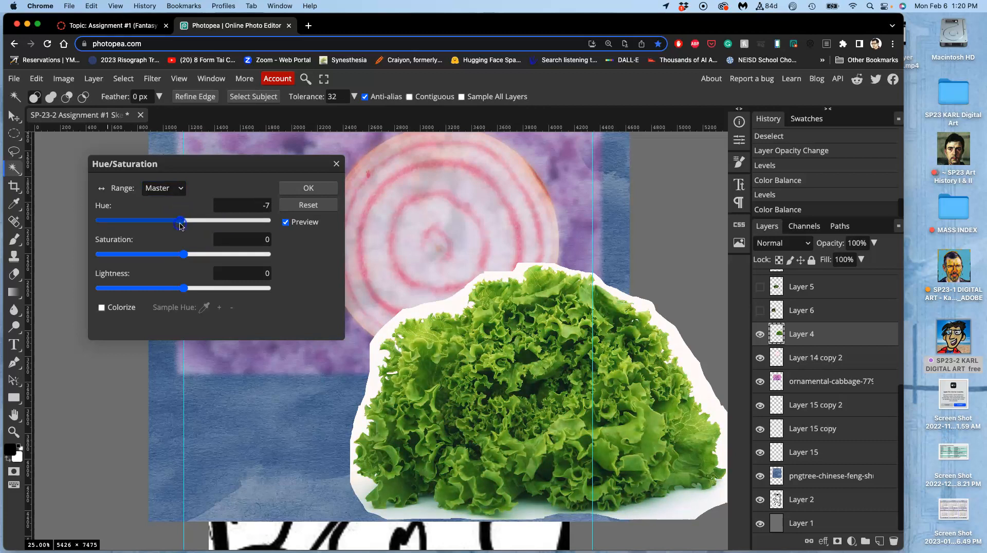
drag(184, 255, 224, 256)
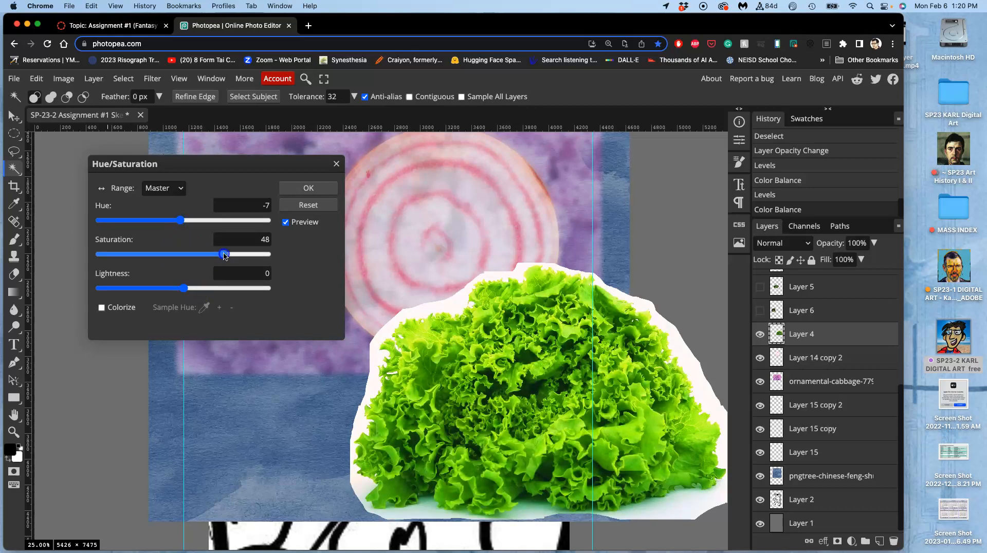
drag(224, 256, 185, 256)
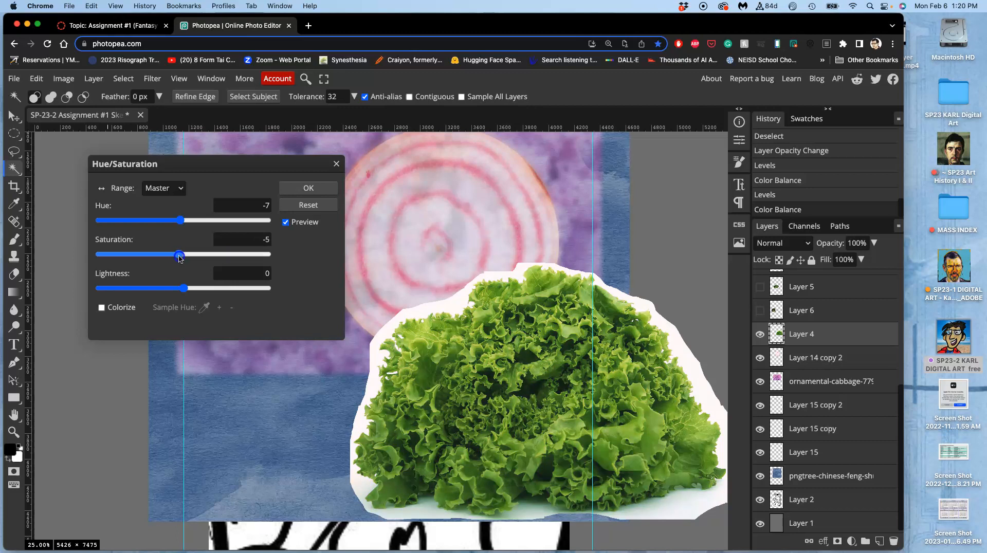
click(308, 188)
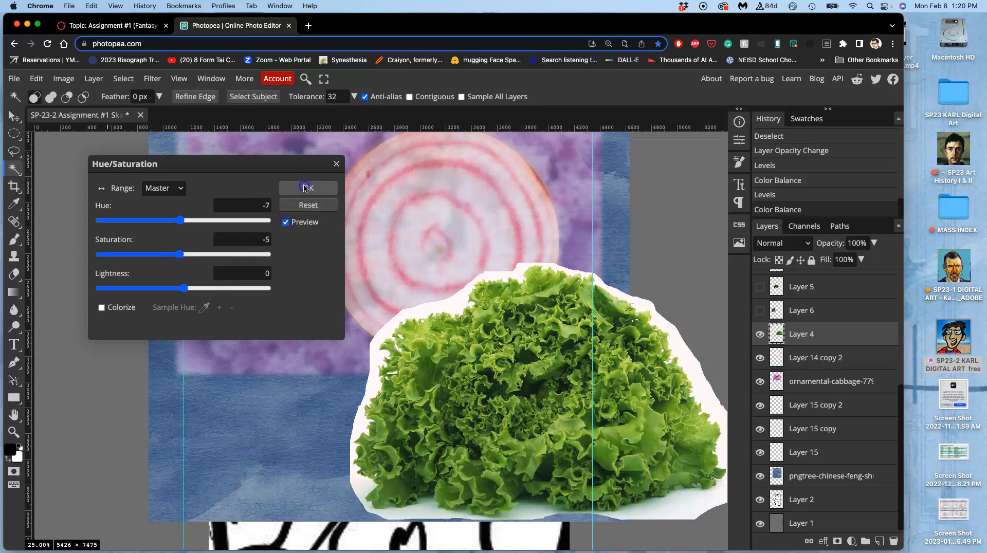
Compare the lettuce across its history states and revert to the Color Balance state, undoing the Hue/Saturation adjustment
scroll(385, 274, down, 1)
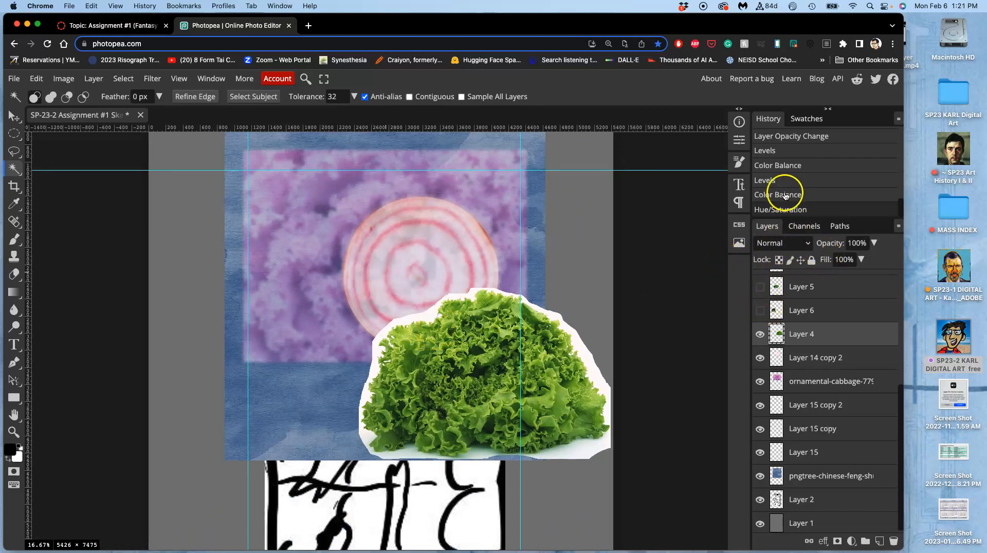
click(764, 136)
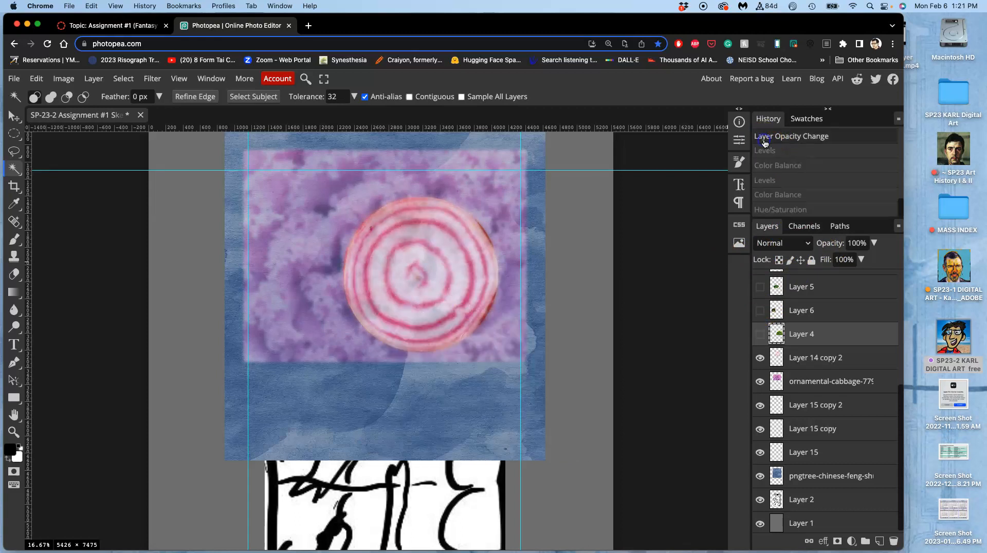
click(765, 154)
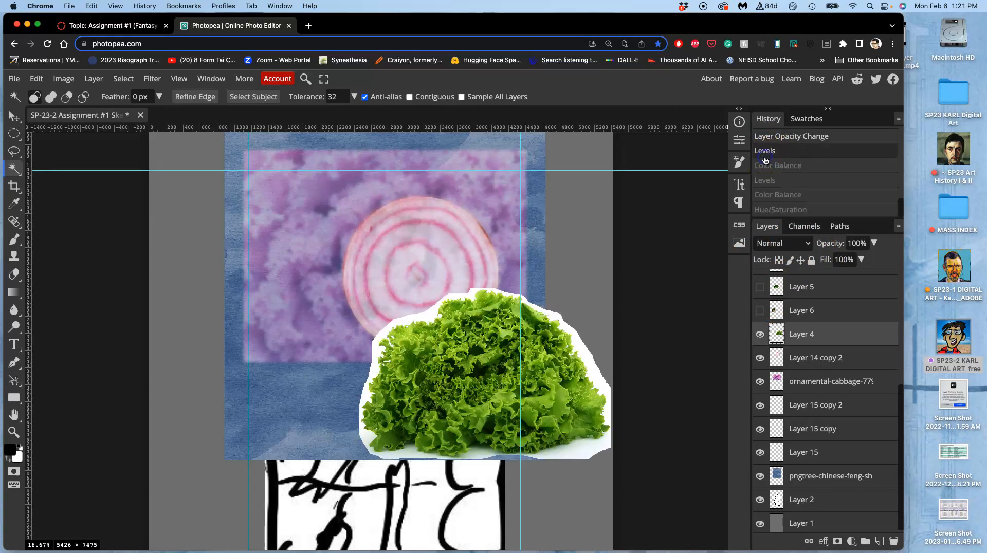
click(775, 211)
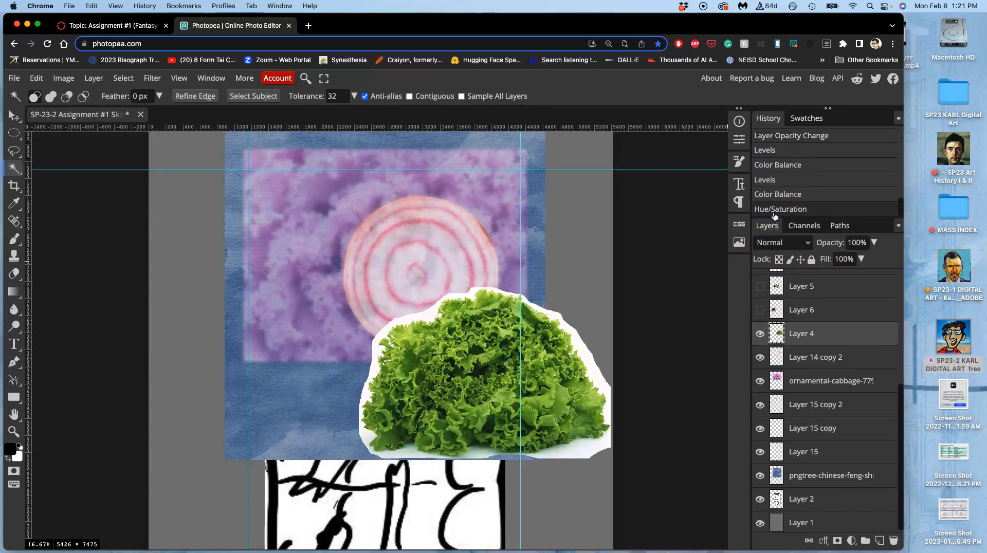
click(773, 196)
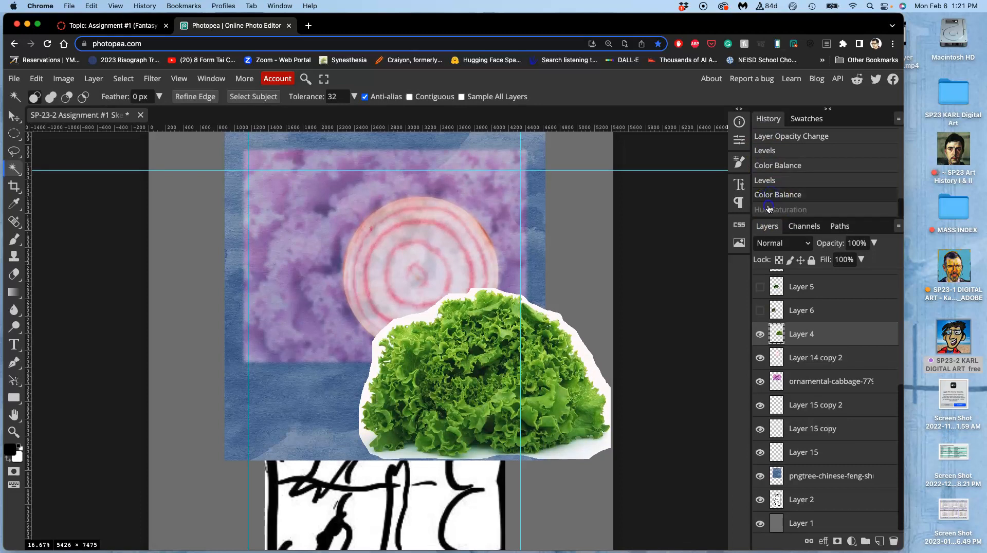
click(768, 208)
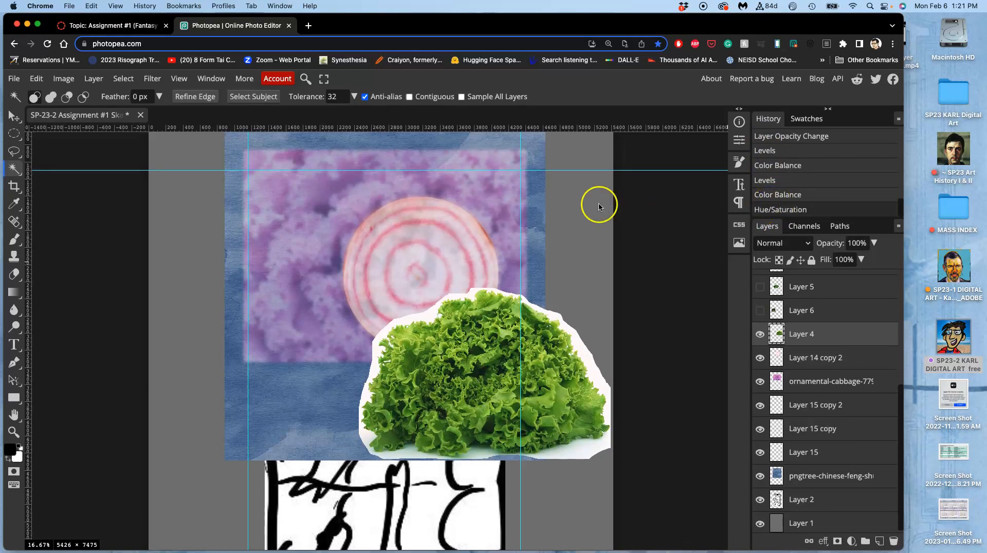
click(770, 196)
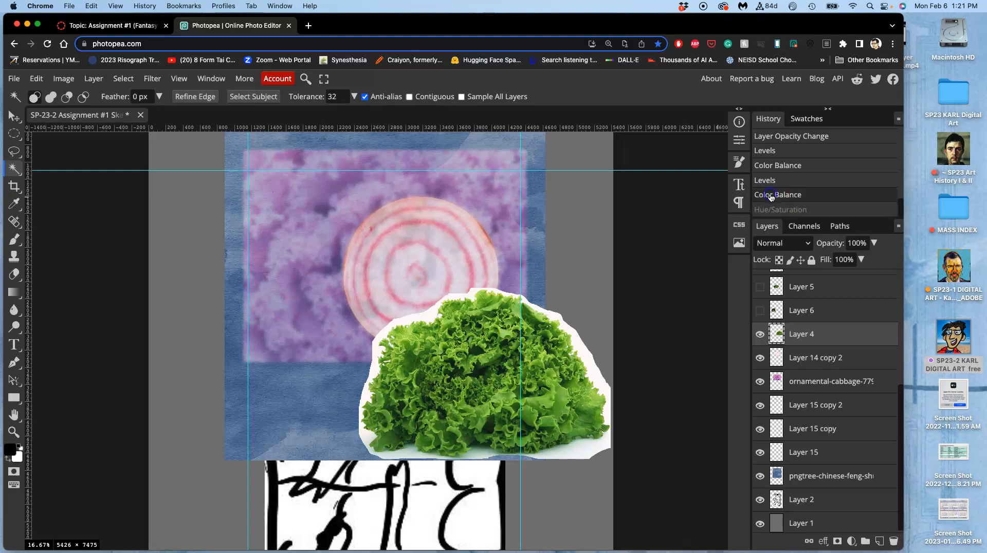
click(776, 196)
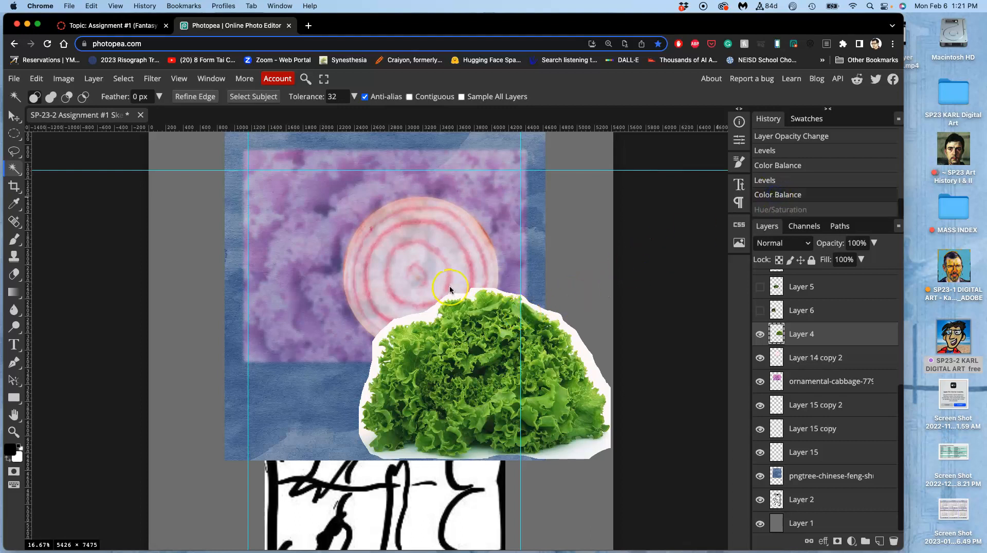
Select the white background around the lettuce with a contiguous Magic Wand at tolerance 32 and delete it
scroll(449, 285, up, 5)
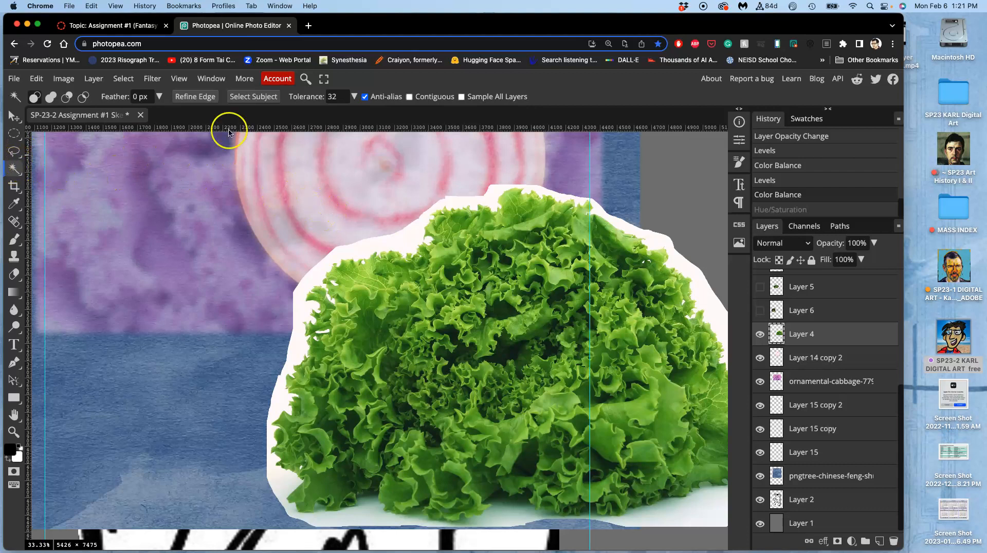
click(333, 97)
click(409, 97)
click(396, 236)
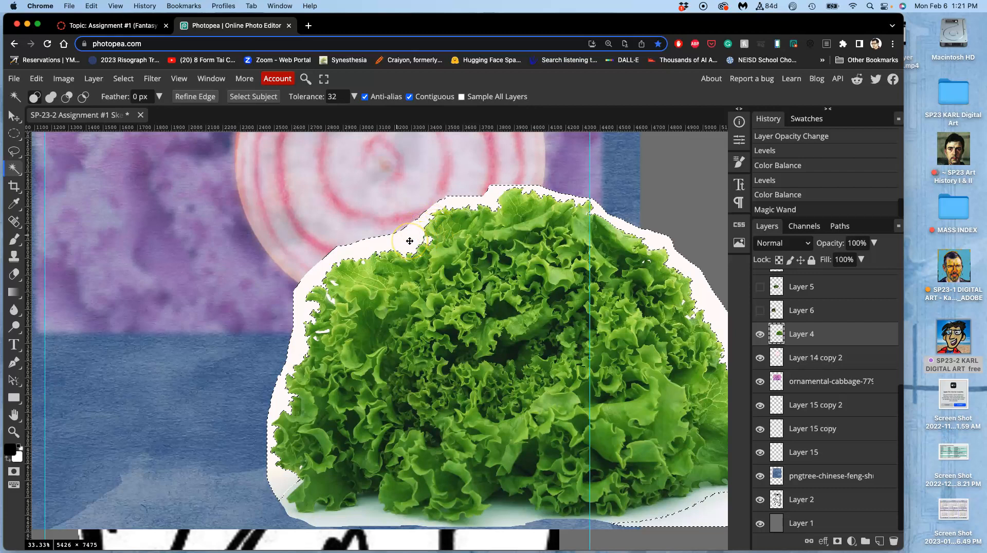
scroll(410, 240, right, 3)
scroll(410, 240, down, 2)
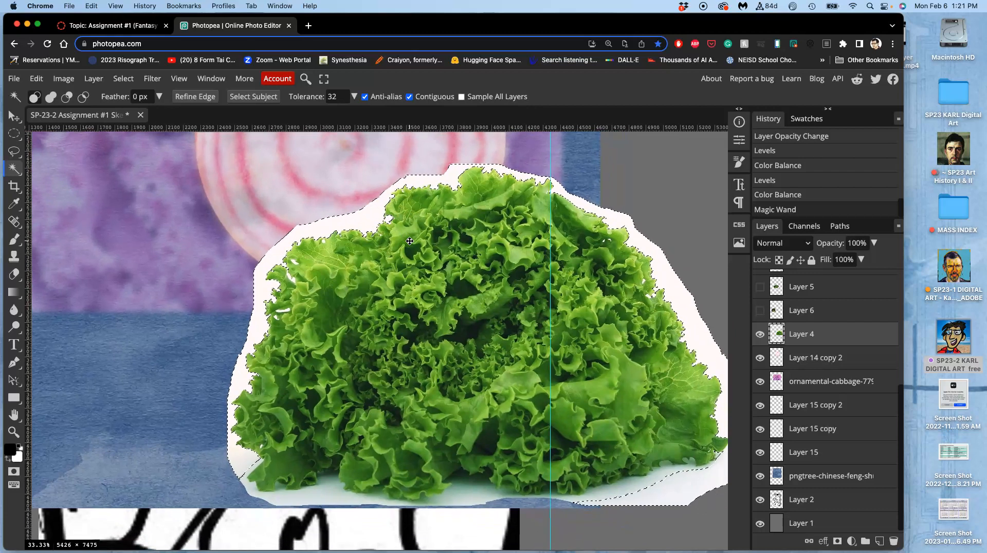
key(Delete)
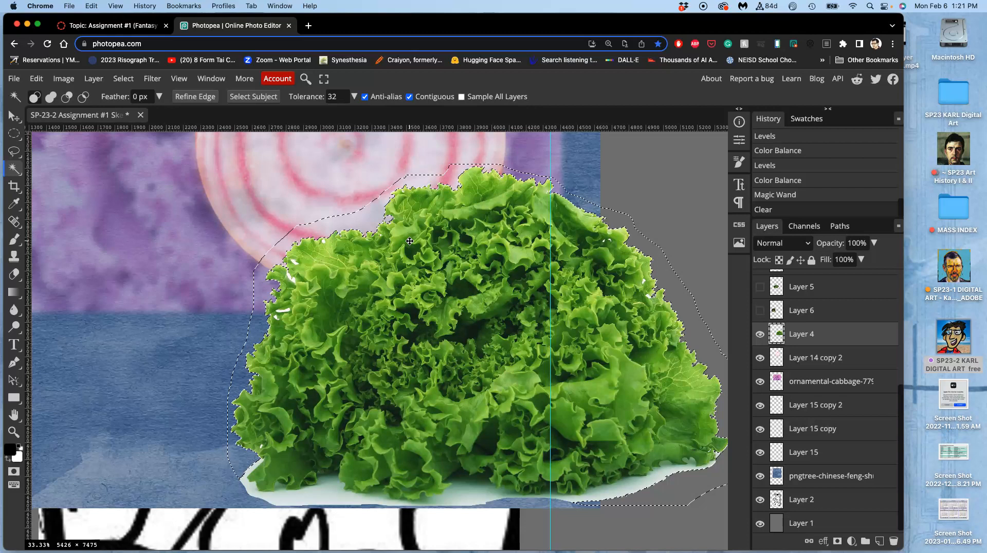
Deselect the area around the lettuce and examine the cut-out's upper edge at close range
scroll(410, 240, up, 10)
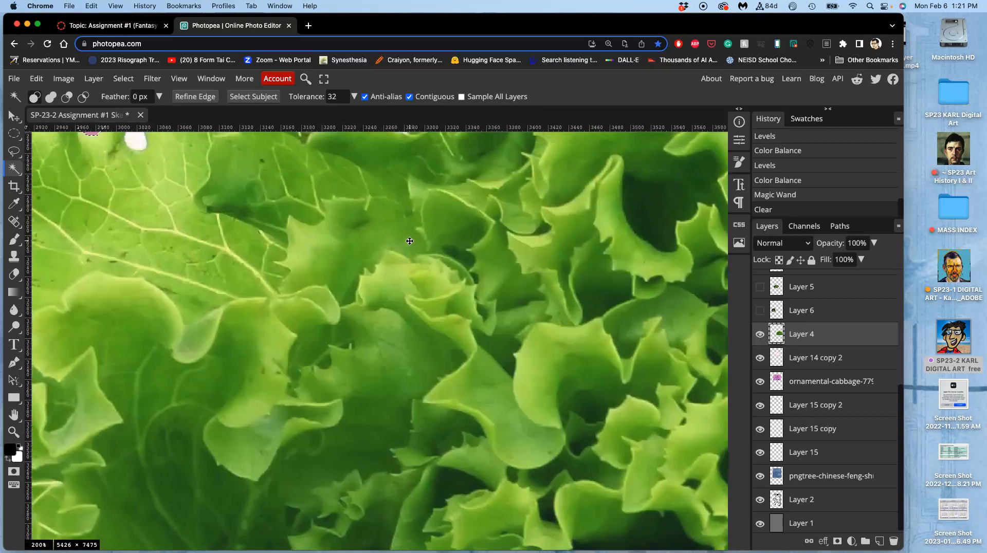
scroll(409, 241, up, 4)
scroll(409, 241, left, 2)
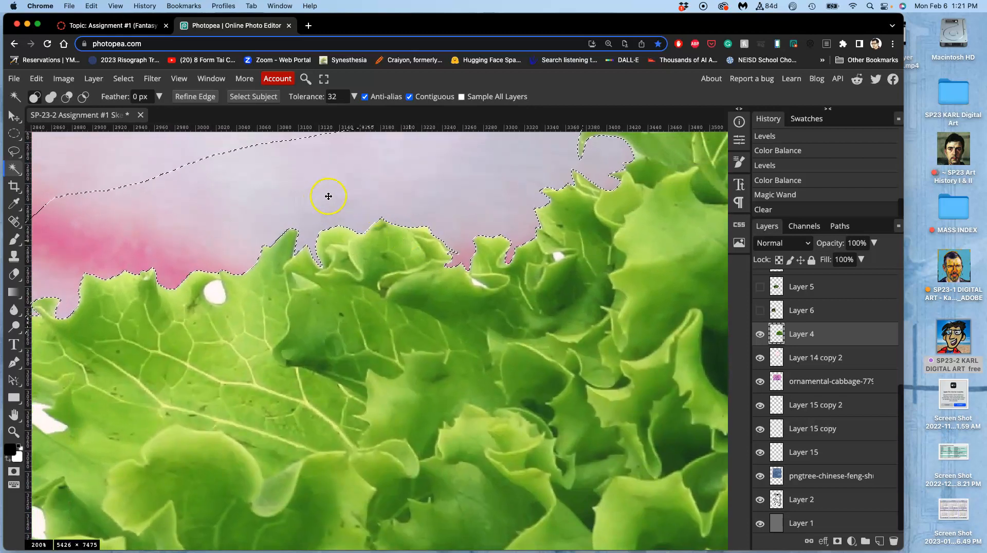
click(394, 178)
scroll(395, 179, up, 5)
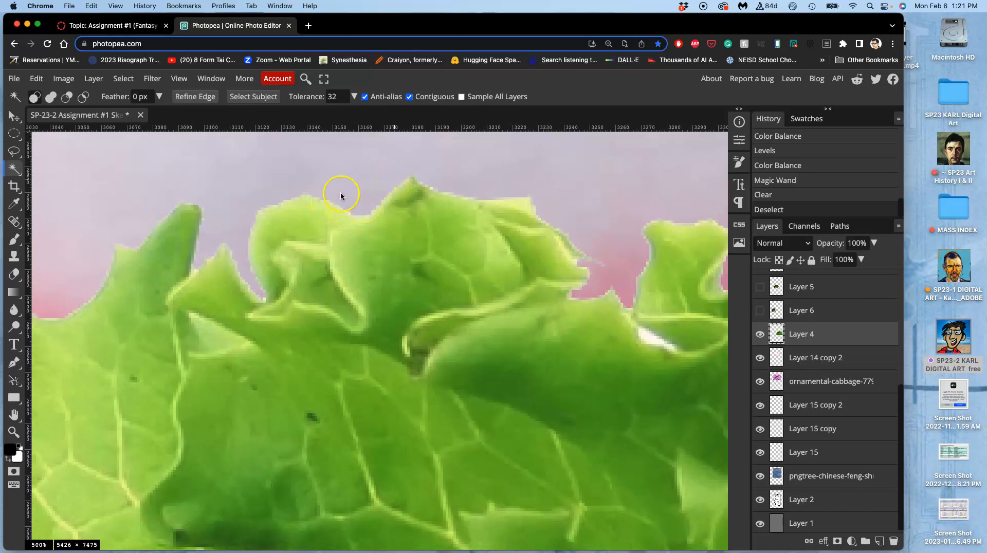
scroll(354, 195, left, 2)
scroll(353, 195, down, 1)
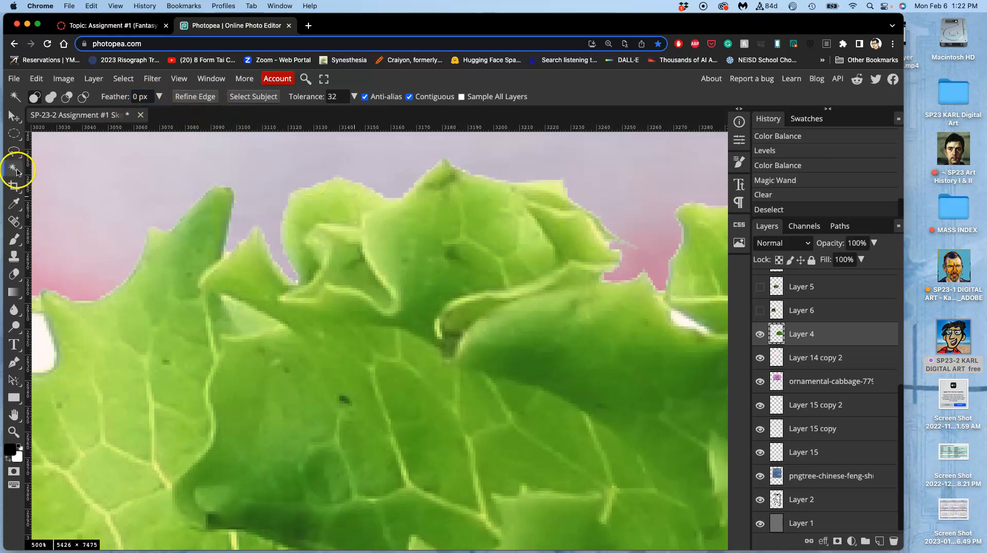
Set the Magic Wand feather to 2 px, select the empty area around the lettuce, clear it repeatedly to soften the edge, and deselect
double_click(138, 96)
click(264, 172)
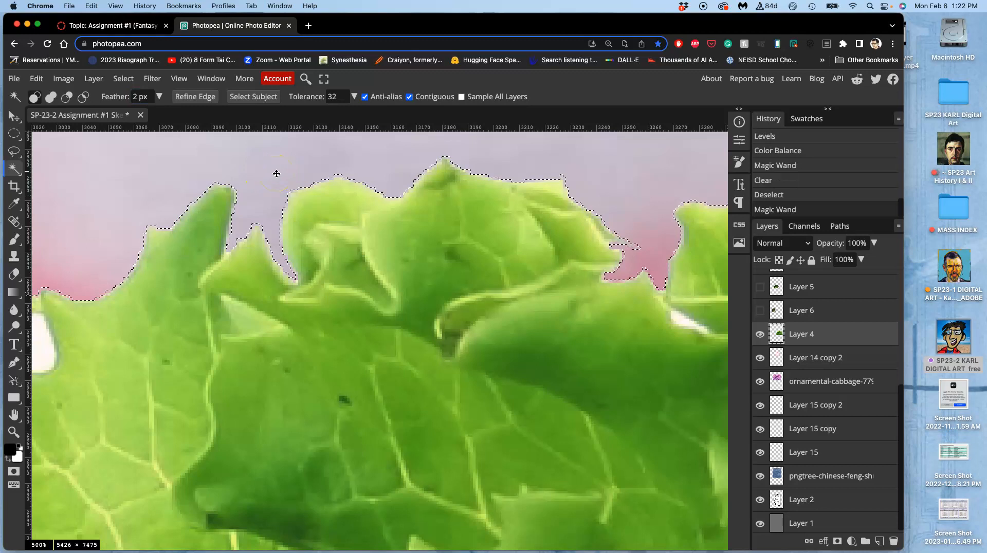
scroll(276, 173, up, 6)
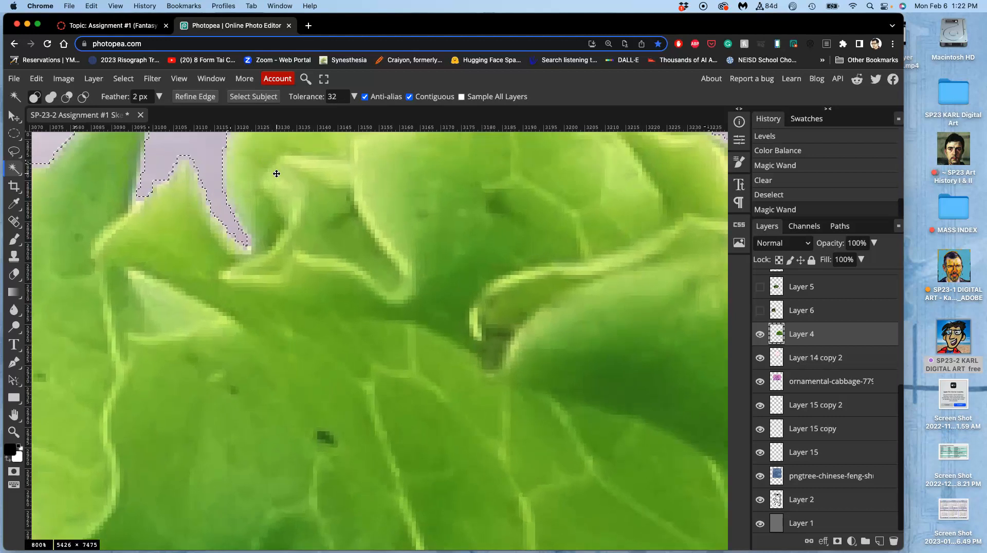
scroll(277, 173, up, 3)
scroll(276, 174, left, 3)
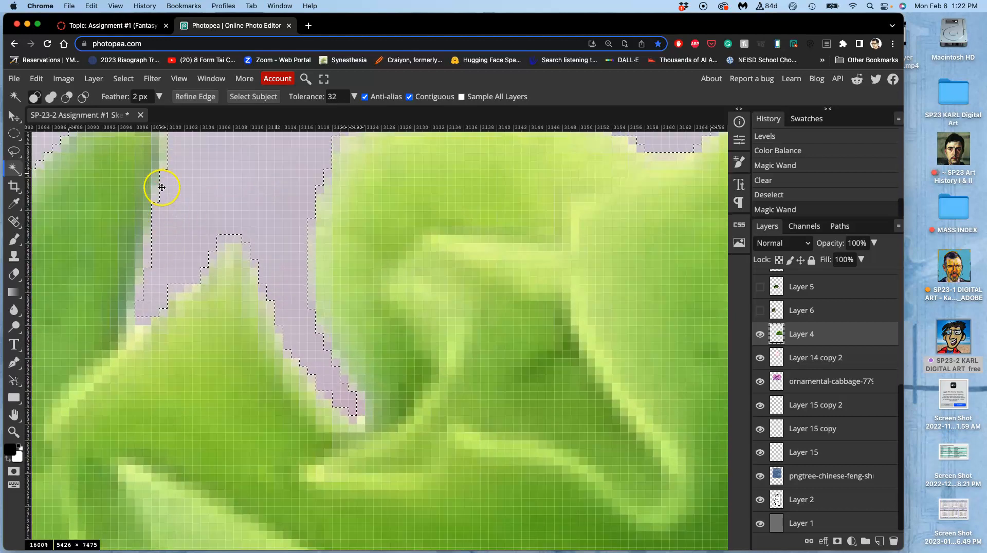
key(Delete)
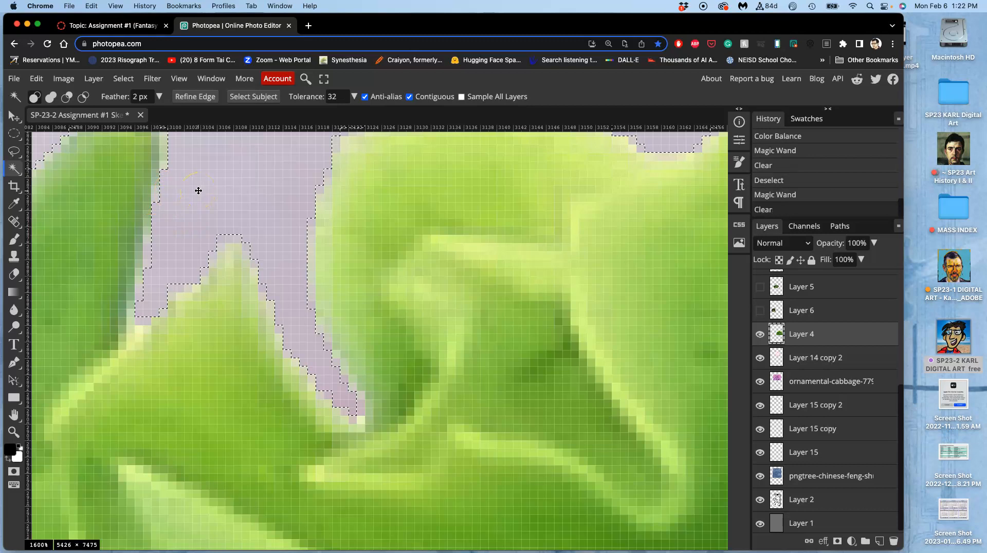
key(Delete)
key(Delete)
key(Delete)
key(Delete)
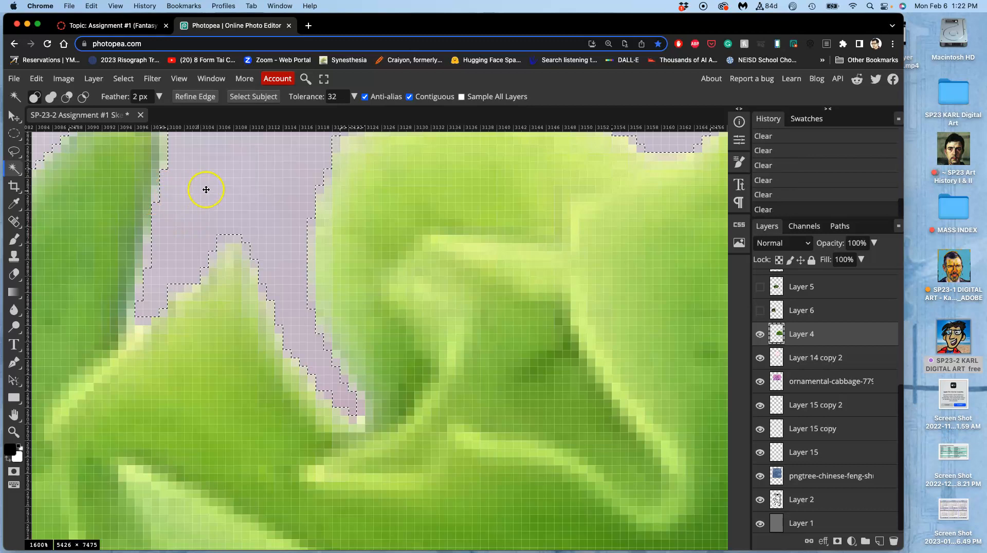
scroll(208, 190, up, 5)
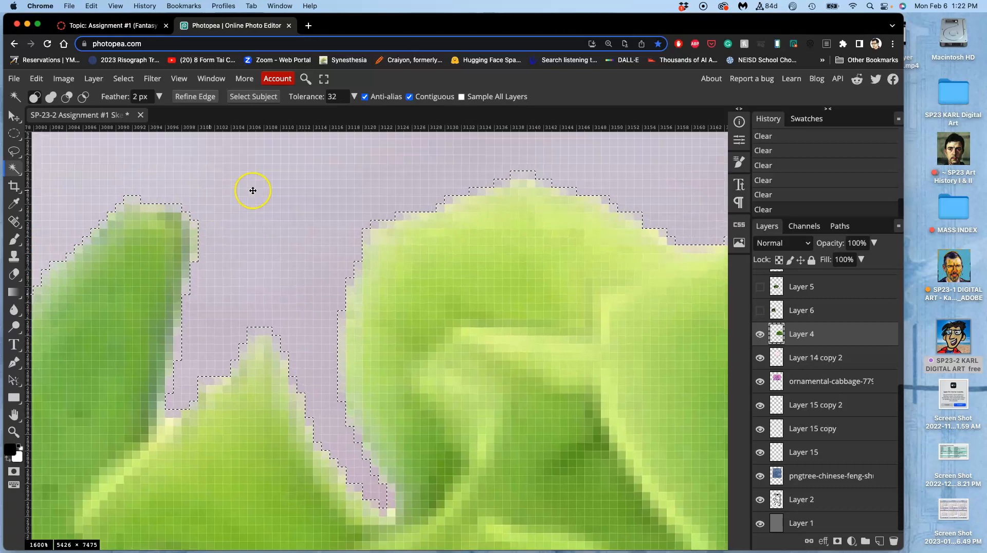
scroll(253, 191, down, 5)
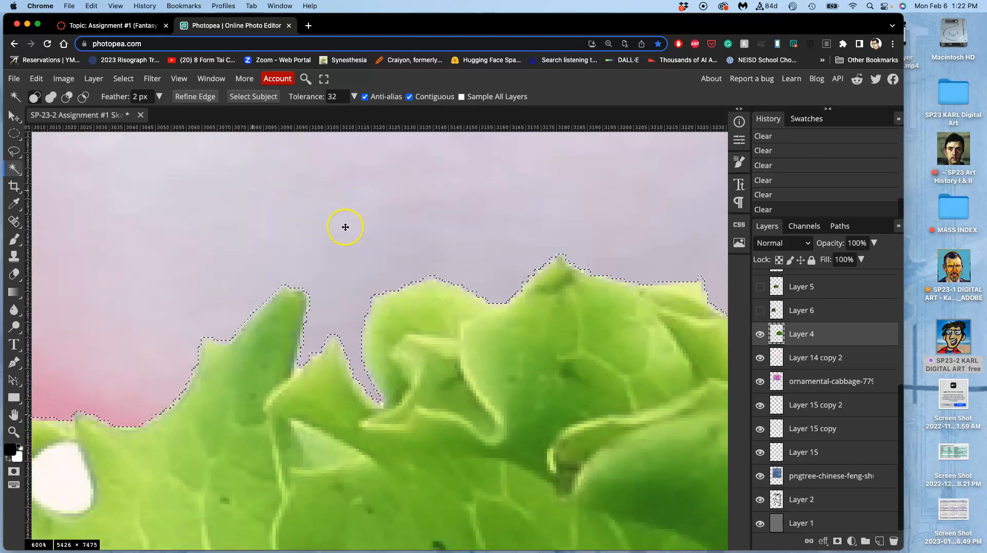
scroll(345, 227, down, 2)
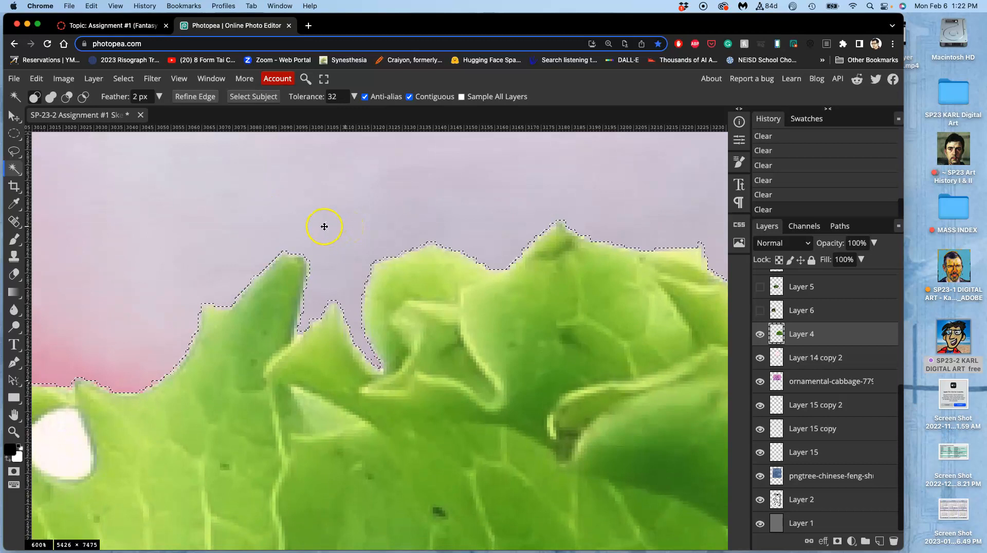
key(super+d)
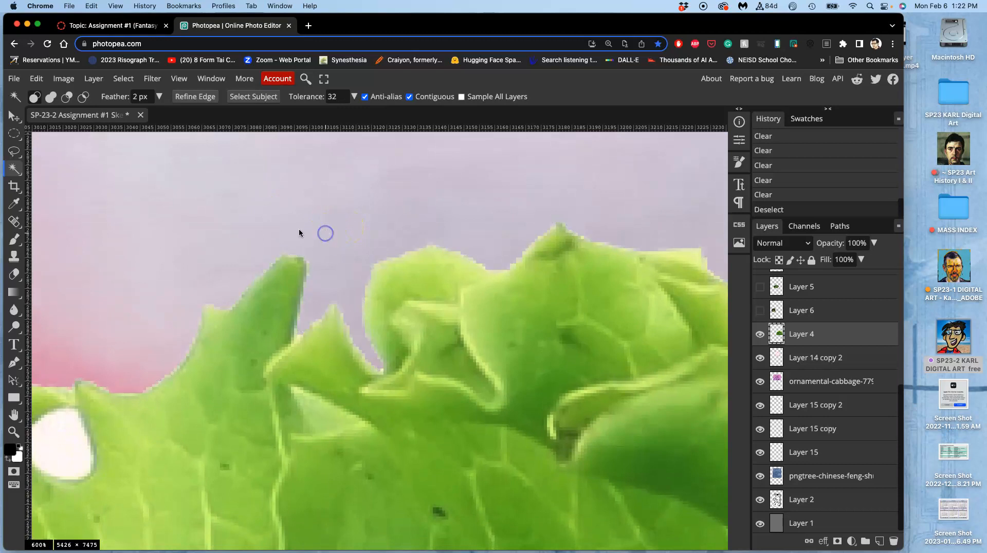
Reselect the area around the lettuce with the feathered Magic Wand, clear it three times, and deselect
click(329, 238)
key(Delete)
key(Delete)
key(Delete)
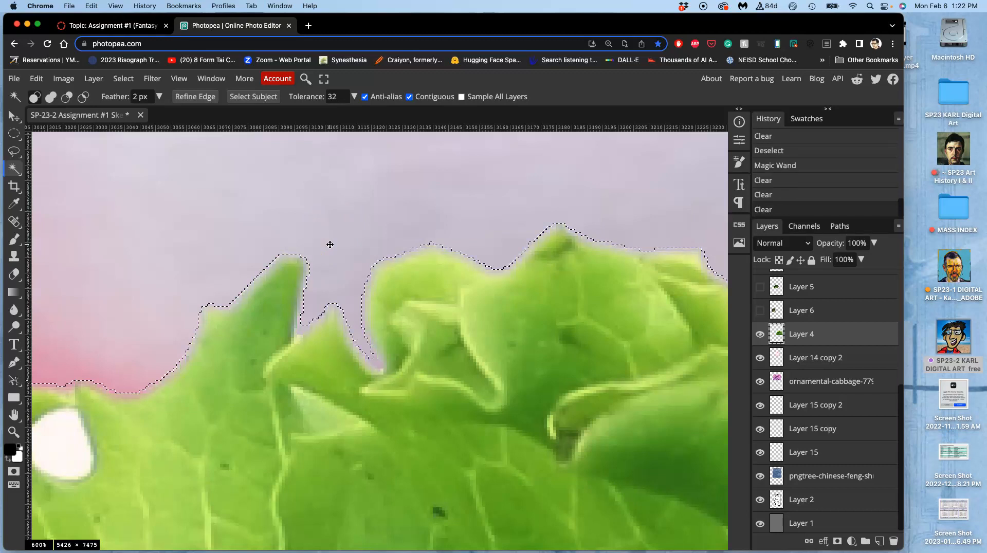
key(super+d)
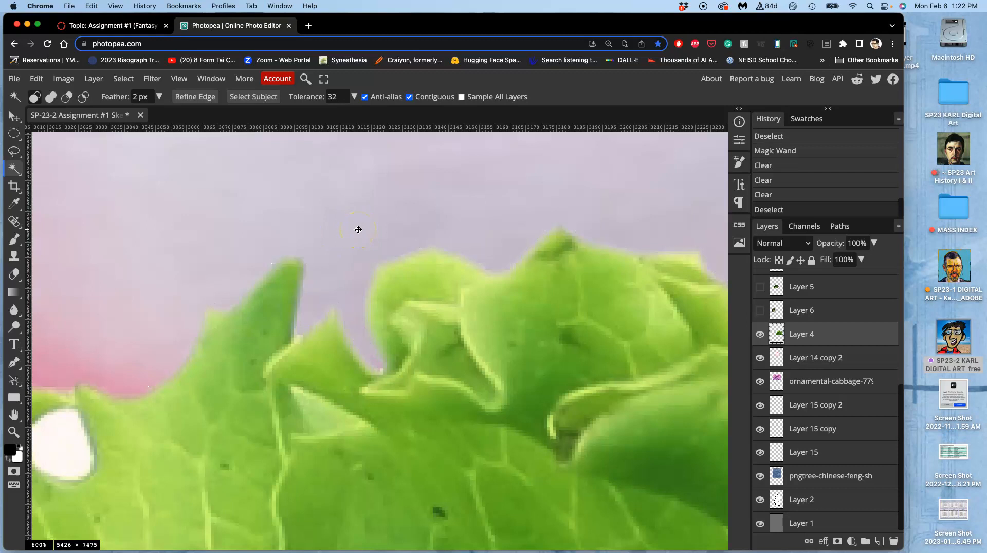
Select the elongated white gap between the leaves on the lettuce's upper-left side with the Magic Wand
scroll(358, 229, down, 2)
scroll(278, 257, left, 10)
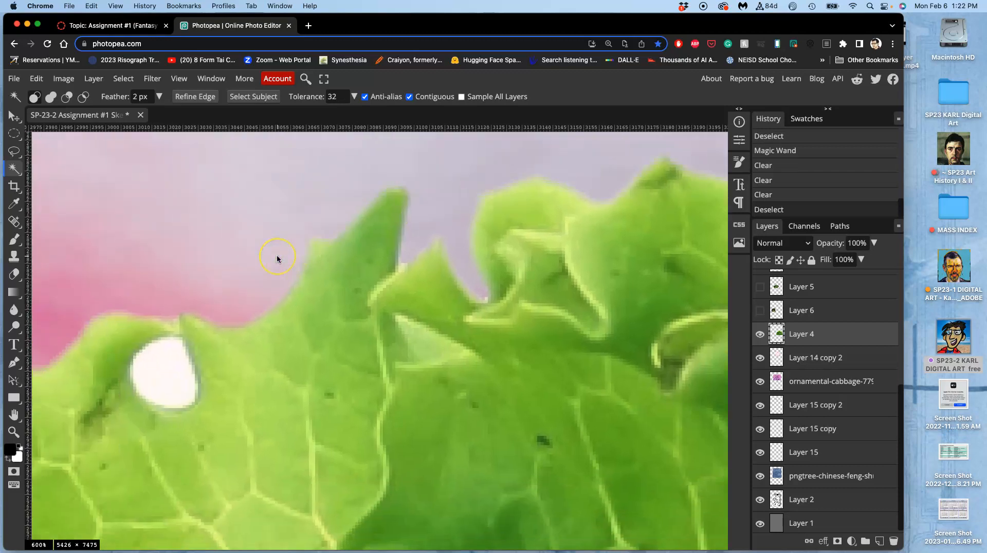
scroll(277, 255, left, 10)
scroll(277, 254, down, 5)
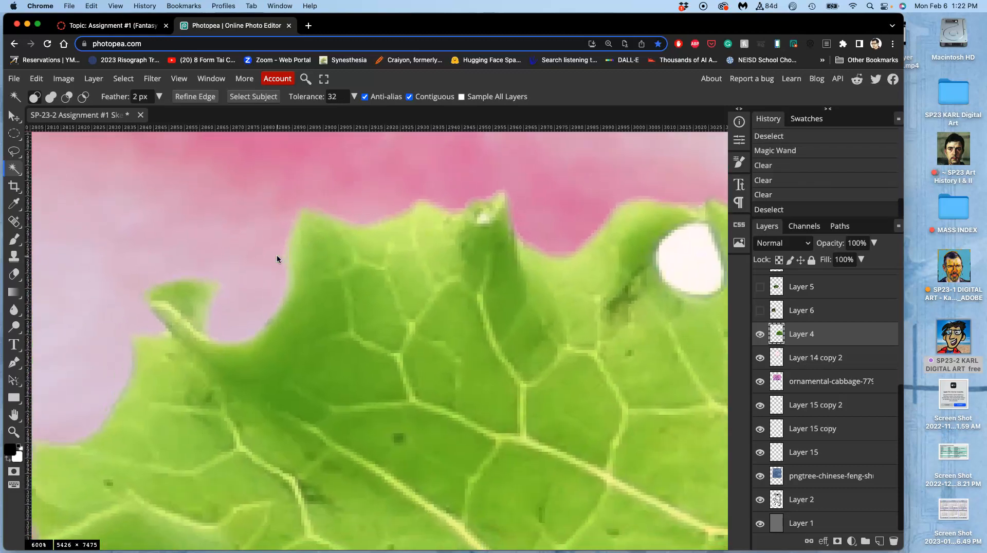
scroll(276, 254, down, 8)
scroll(276, 255, left, 2)
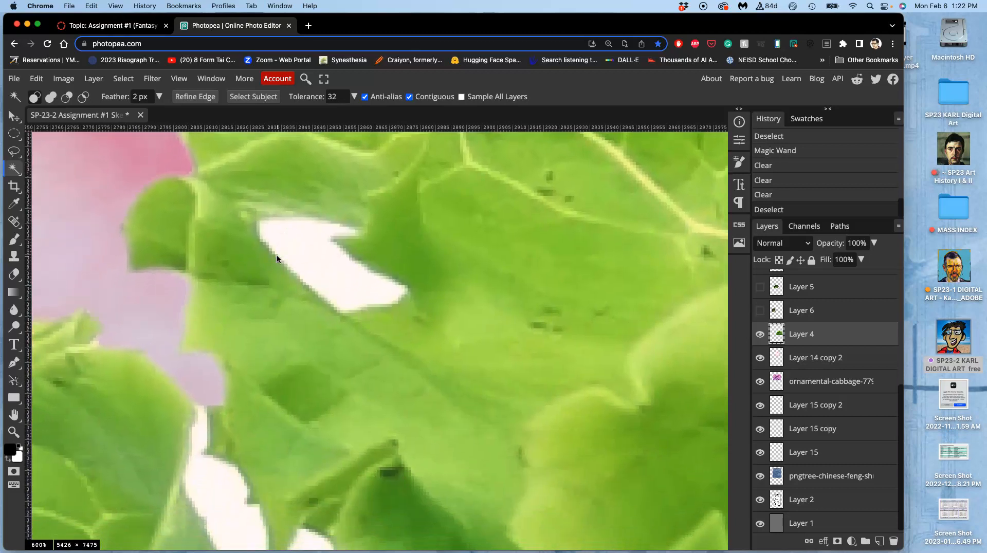
scroll(331, 236, down, 5)
scroll(331, 236, left, 2)
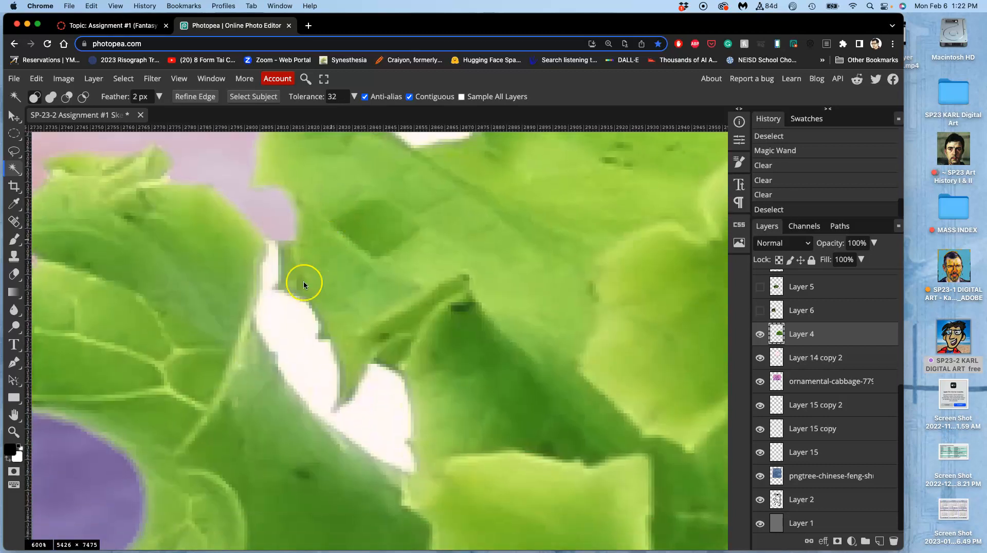
click(140, 98)
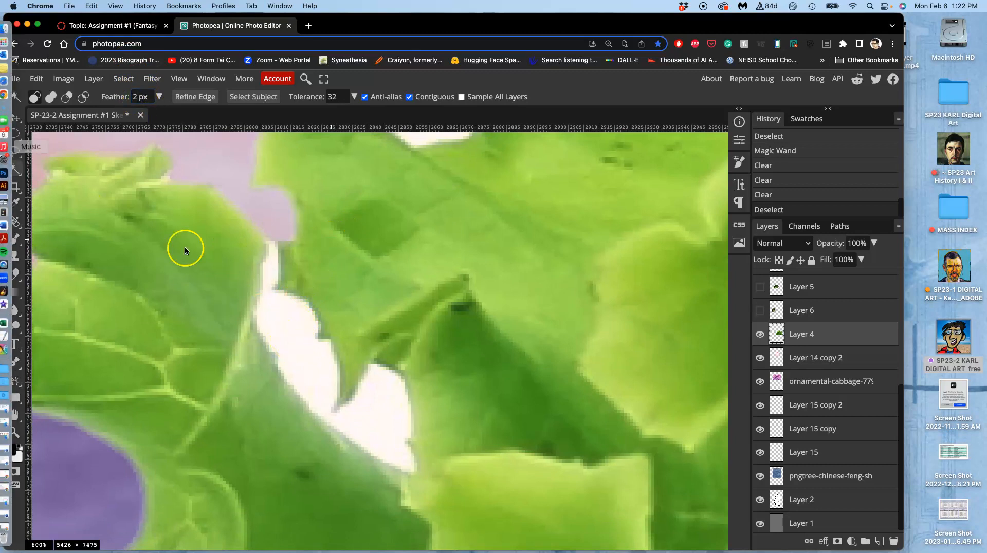
click(290, 335)
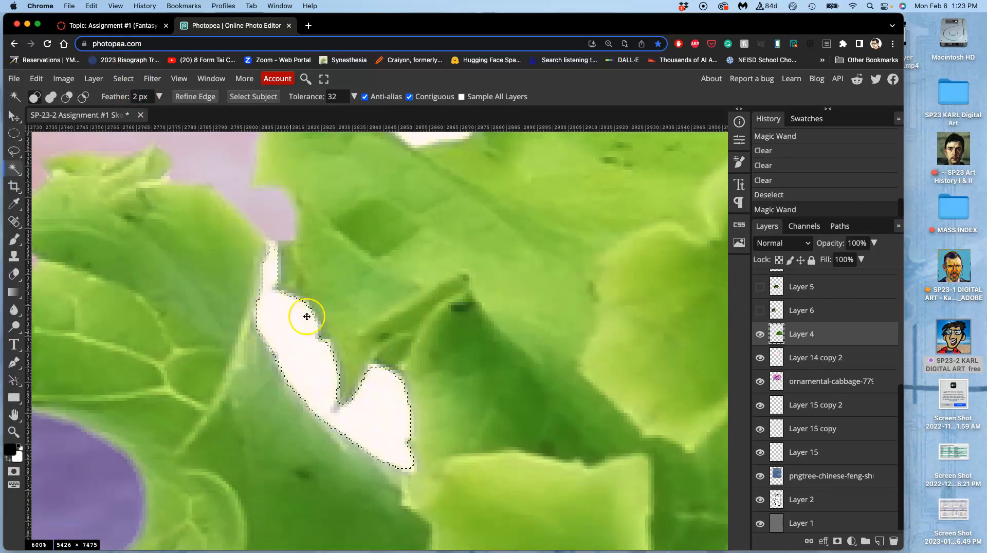
Add the slanted white gap and the round white hole in the large upper-left leaf to the selection
scroll(431, 241, up, 4)
scroll(430, 241, right, 2)
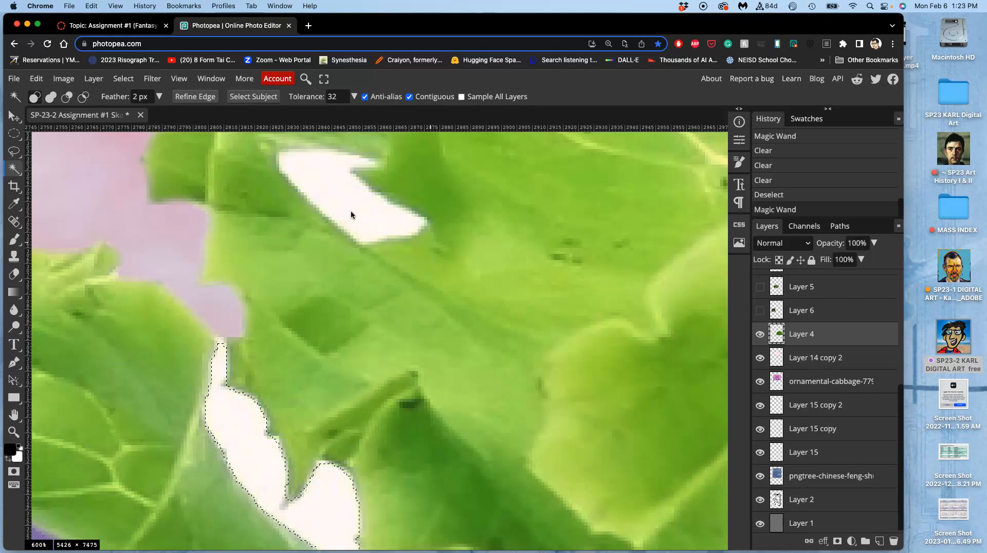
shift+click(349, 209)
scroll(360, 239, up, 10)
scroll(360, 239, right, 6)
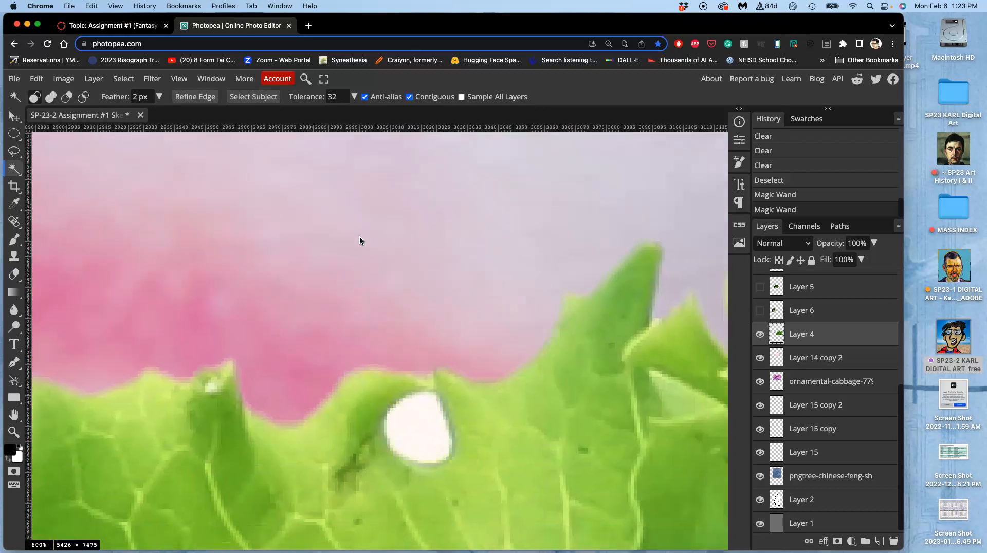
scroll(360, 239, down, 2)
shift+click(398, 382)
Add the two small white gaps beneath the curled leaves along the lettuce's top edge to the selection
scroll(398, 381, right, 10)
scroll(399, 385, right, 8)
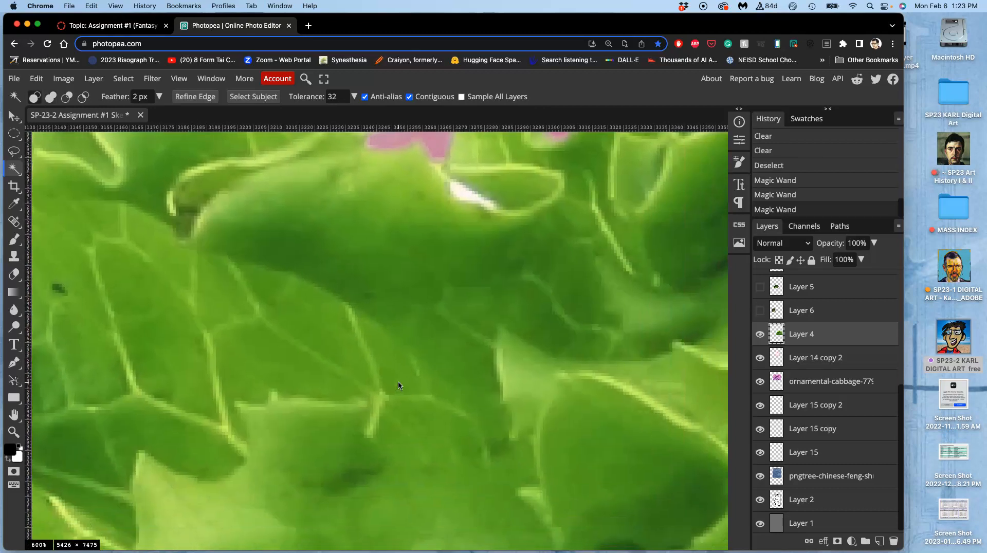
scroll(399, 385, up, 2)
click(568, 196)
shift+click(316, 273)
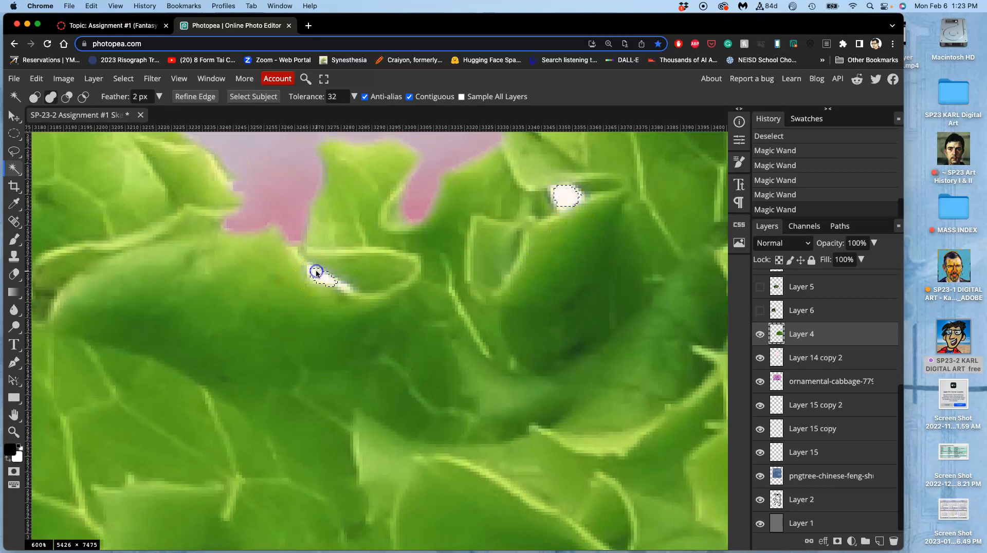
Add the white sliver and the narrow vertical white gap near the lettuce's upper-right edge to the selection
scroll(316, 273, right, 10)
scroll(316, 273, right, 10)
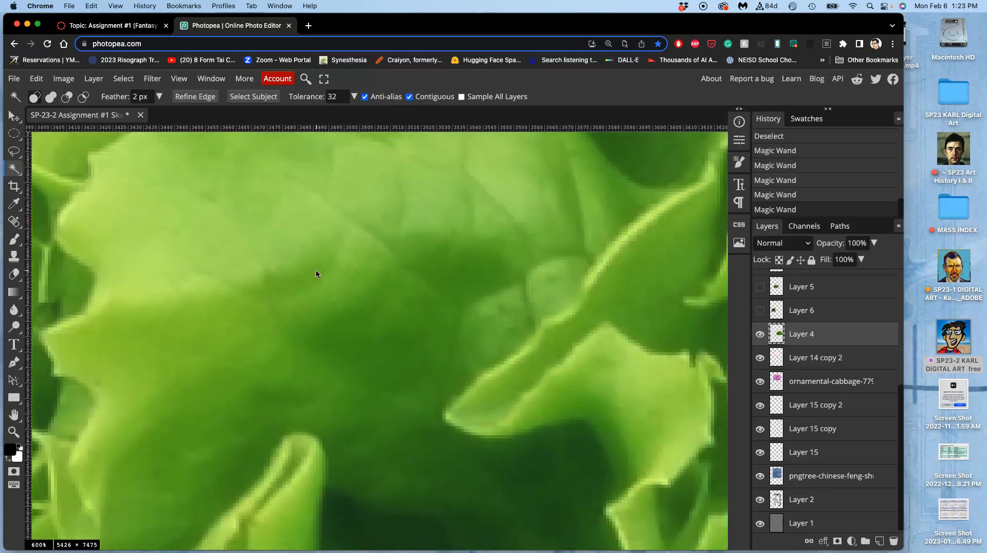
scroll(315, 273, right, 14)
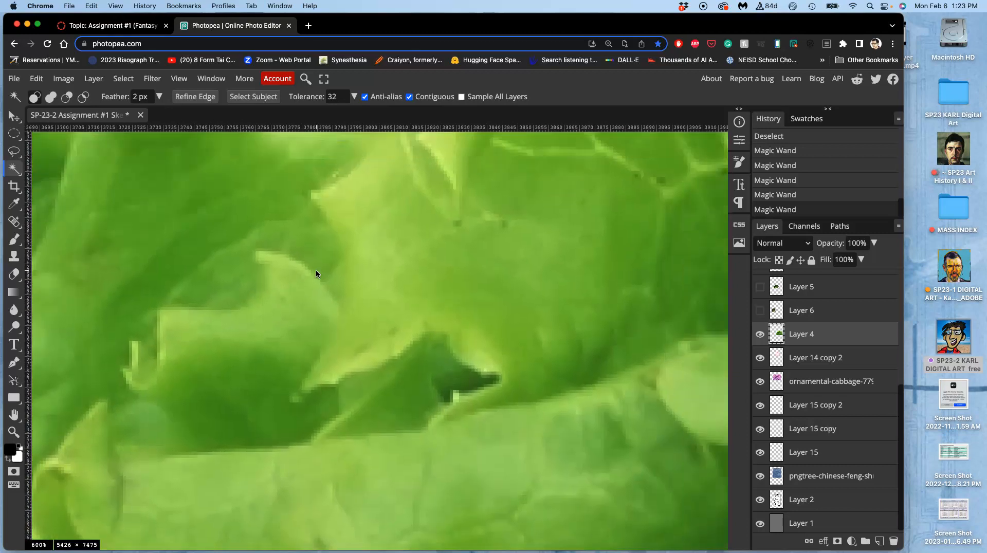
scroll(315, 273, right, 5)
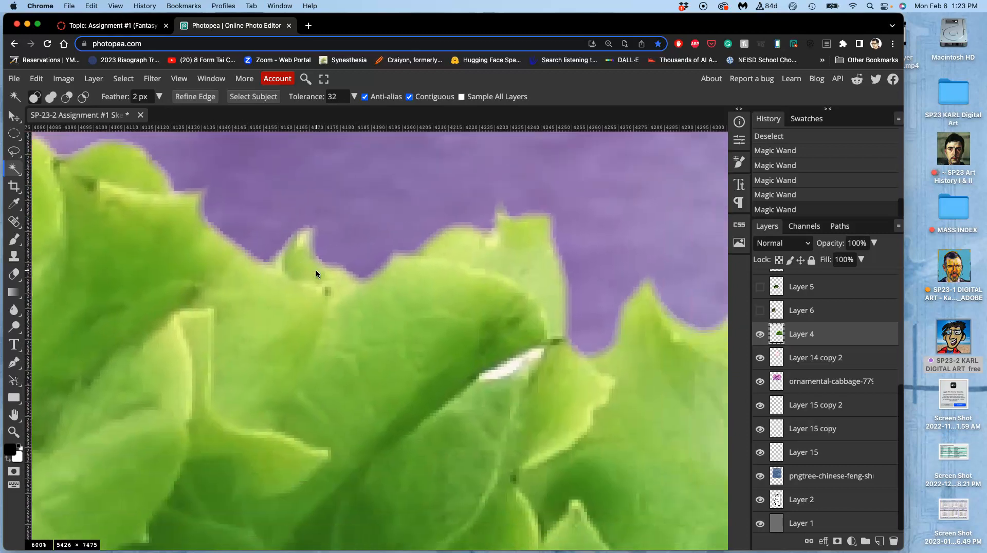
scroll(391, 296, down, 1)
shift+click(489, 346)
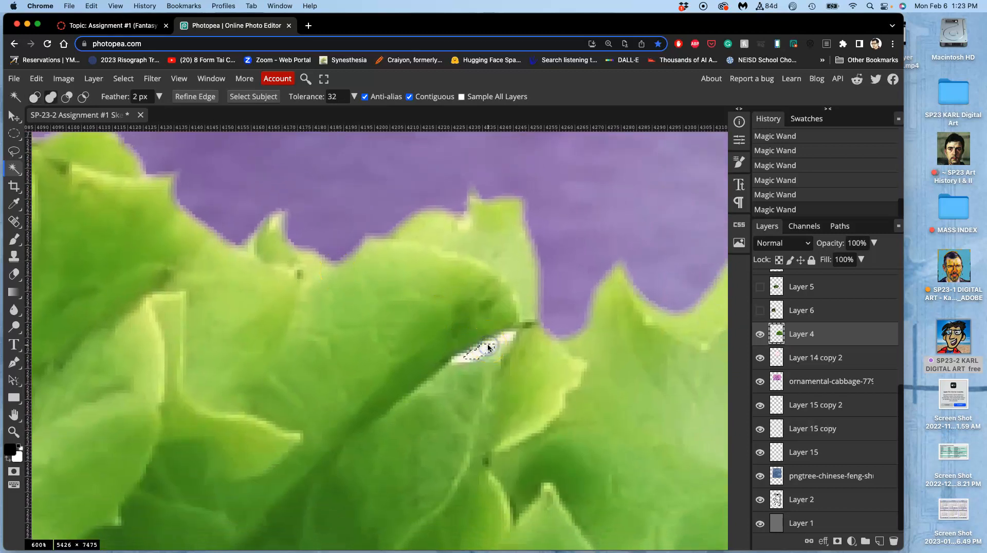
shift+click(482, 348)
scroll(520, 327, right, 3)
scroll(520, 327, down, 2)
shift+click(484, 372)
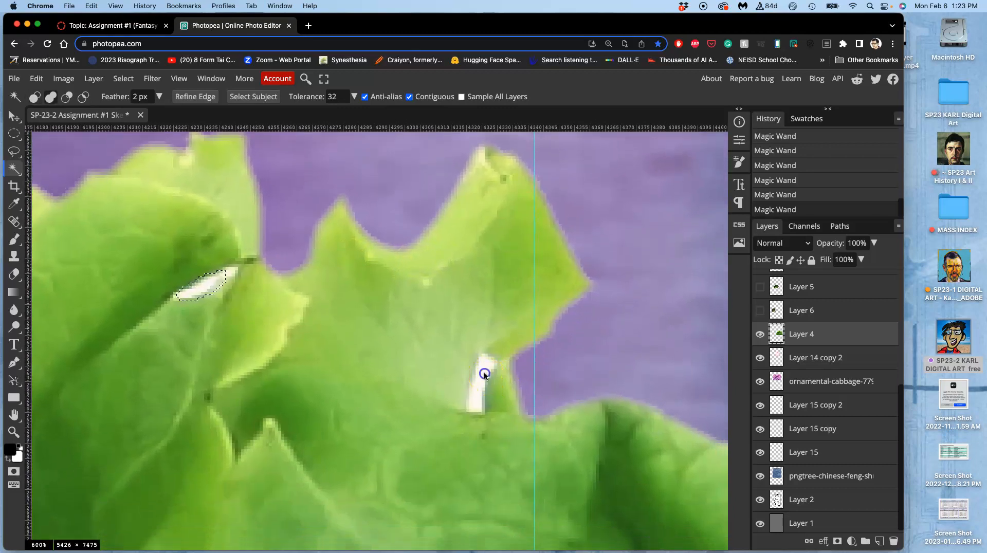
Add the long horizontal white gap and the small white gap beneath it on the lettuce's left side to the Magic Wand selection
scroll(483, 372, down, 2)
scroll(483, 372, right, 1)
scroll(483, 372, down, 5)
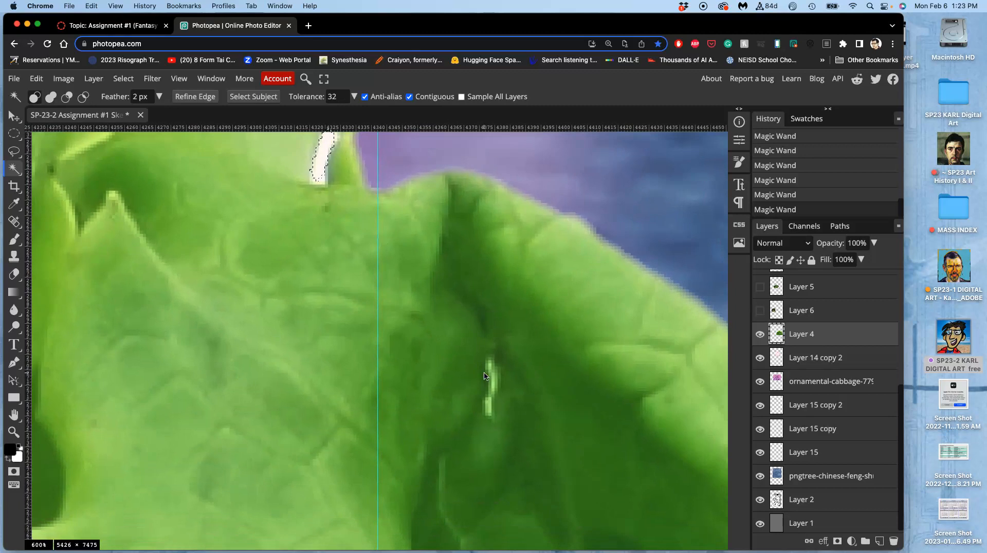
scroll(484, 376, down, 5)
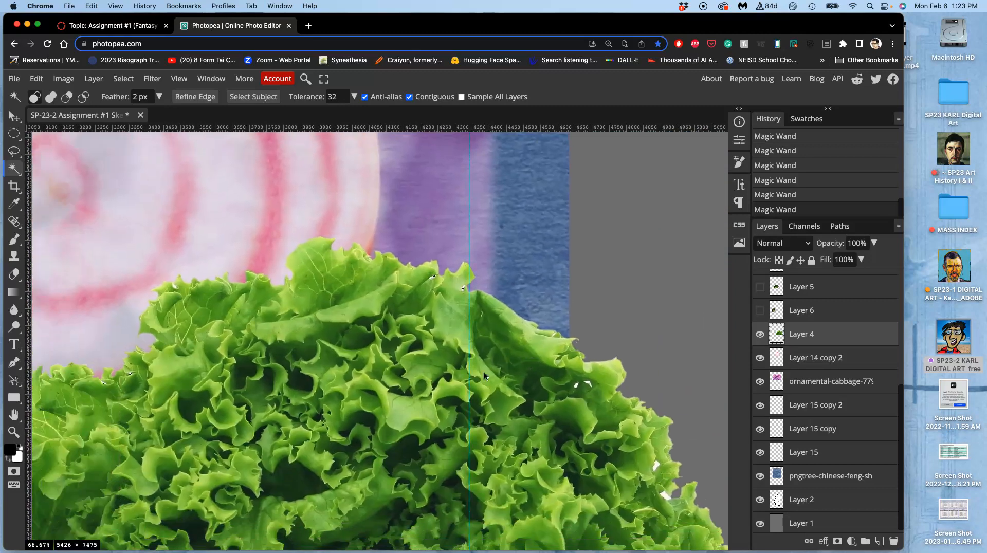
scroll(484, 376, up, 2)
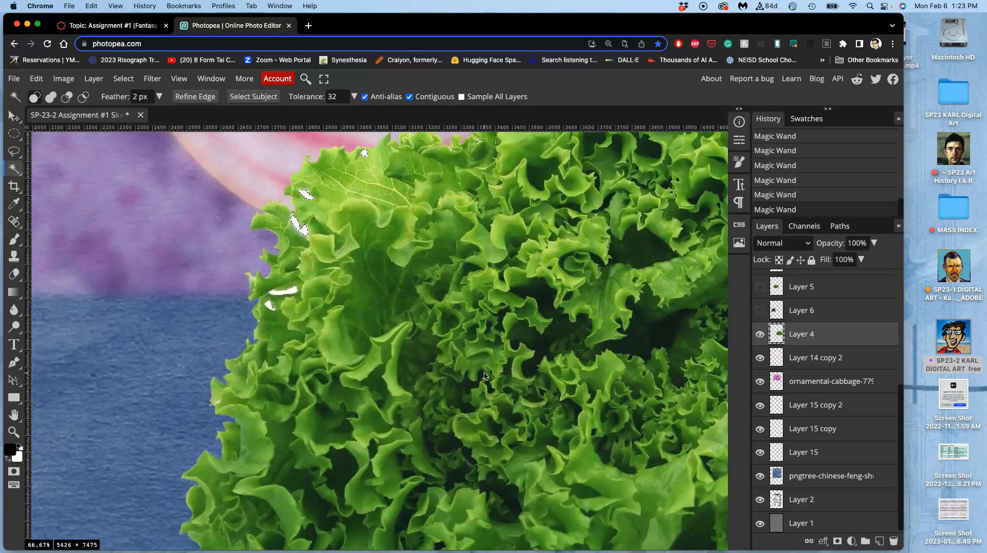
scroll(485, 375, up, 4)
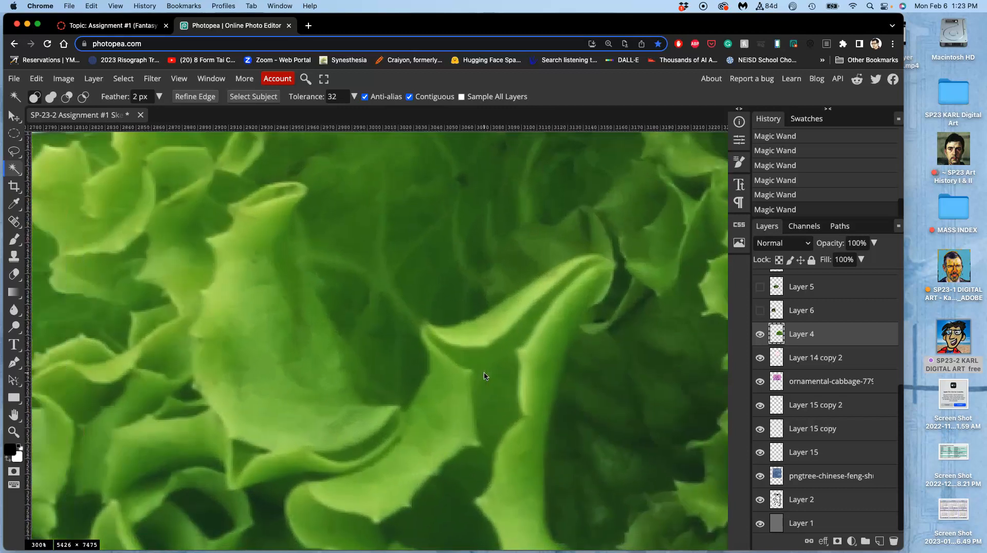
scroll(483, 372, up, 3)
scroll(484, 372, left, 2)
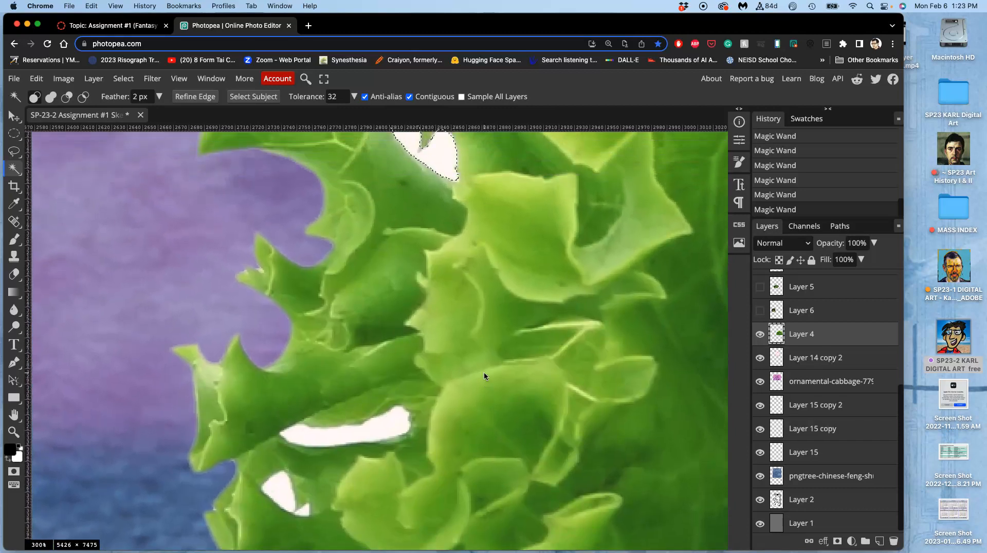
shift+click(392, 348)
click(276, 430)
click(298, 446)
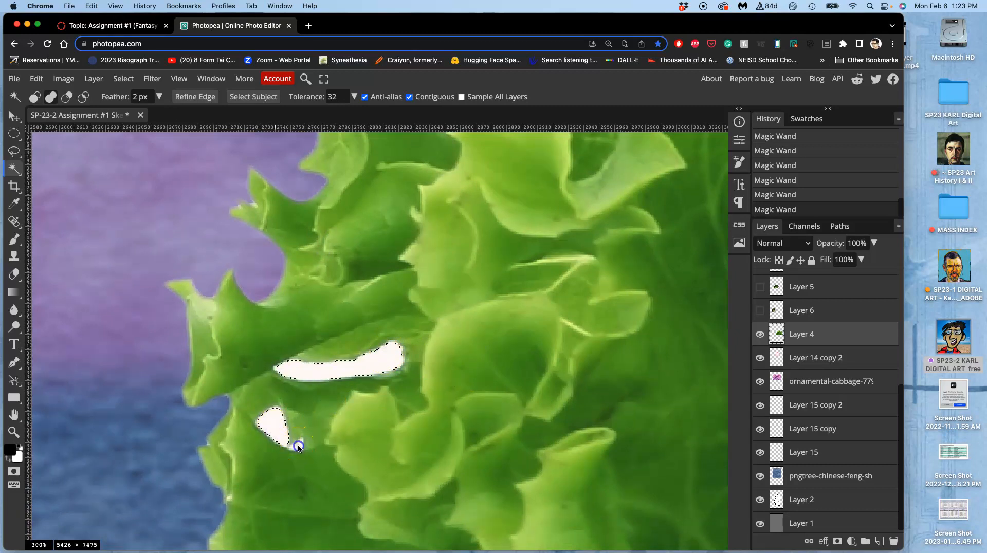
Clear the selected white gaps from the lettuce repeatedly until their pale fringes are gone, and deselect
key(Delete)
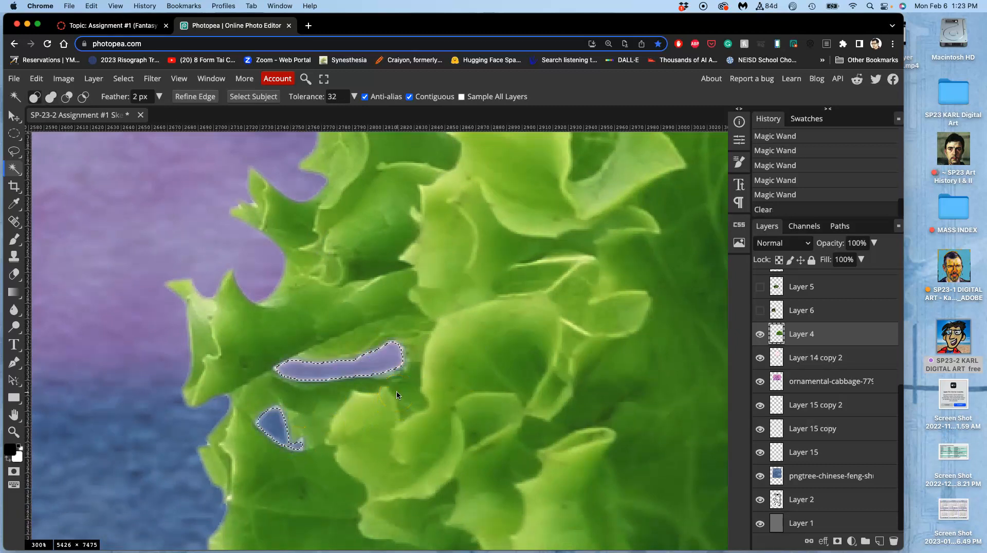
scroll(397, 395, up, 8)
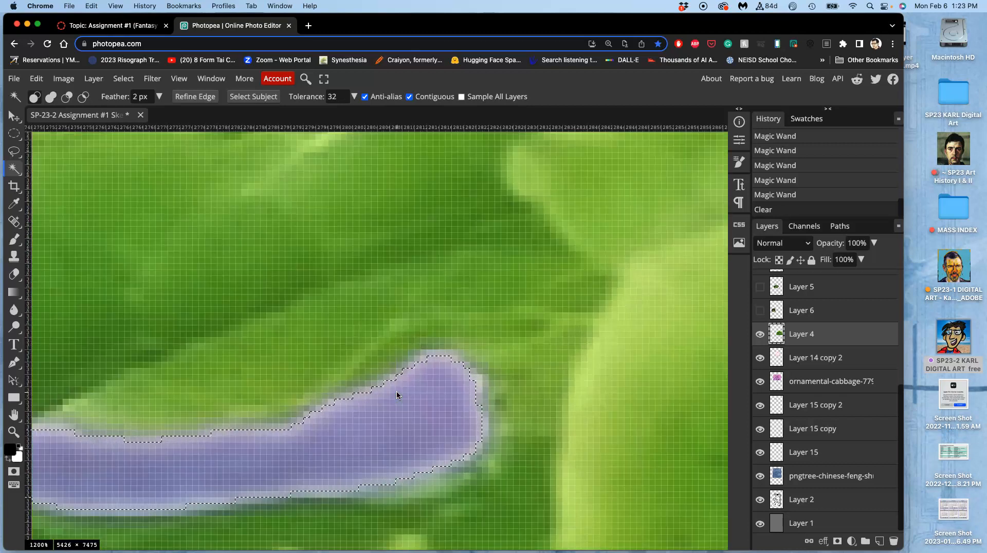
click(401, 389)
scroll(401, 388, down, 3)
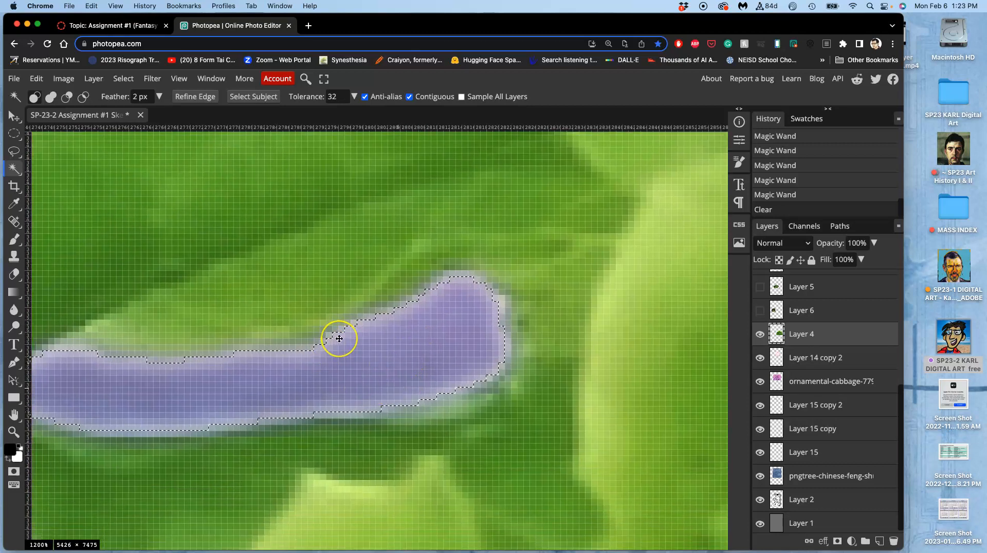
key(Delete)
key(Delete)
key(super+d)
scroll(339, 339, down, 10)
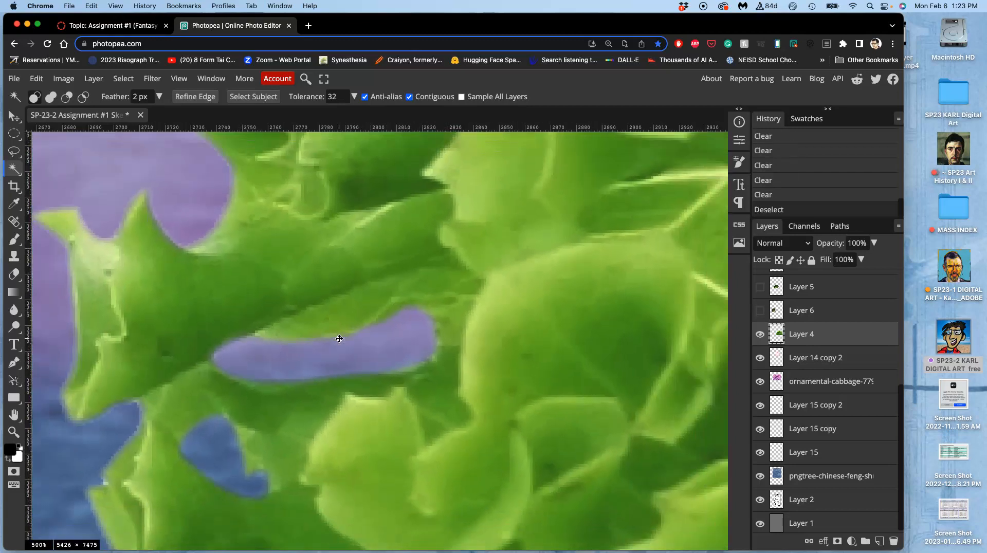
scroll(339, 339, down, 3)
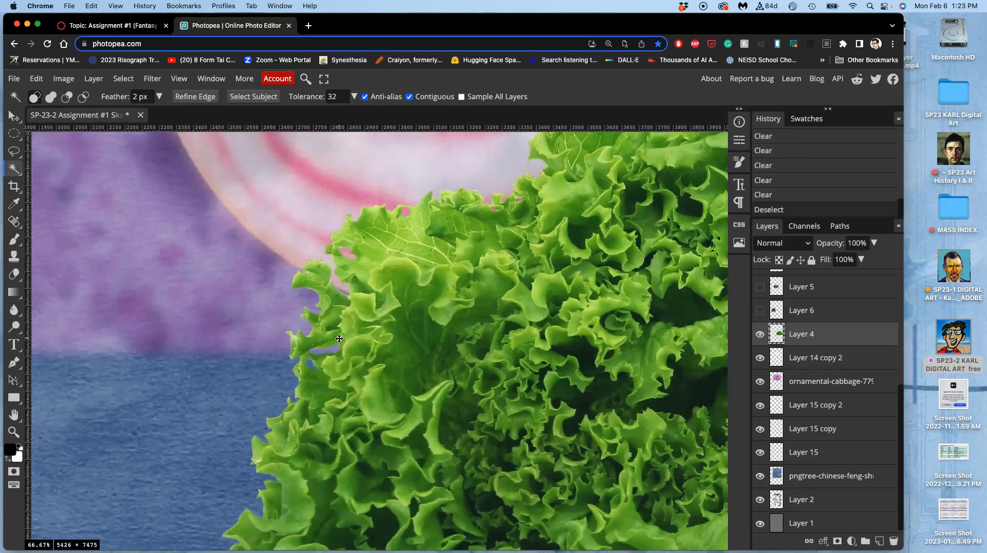
Show the broccoli on Layer 6 beside the lettuce
scroll(339, 339, right, 3)
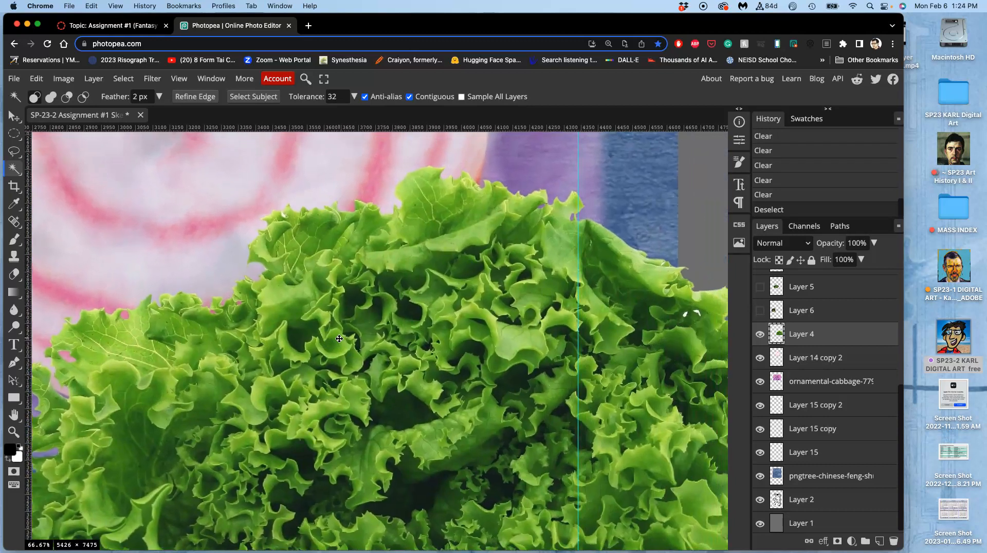
scroll(339, 339, up, 2)
scroll(339, 339, left, 2)
scroll(339, 339, down, 4)
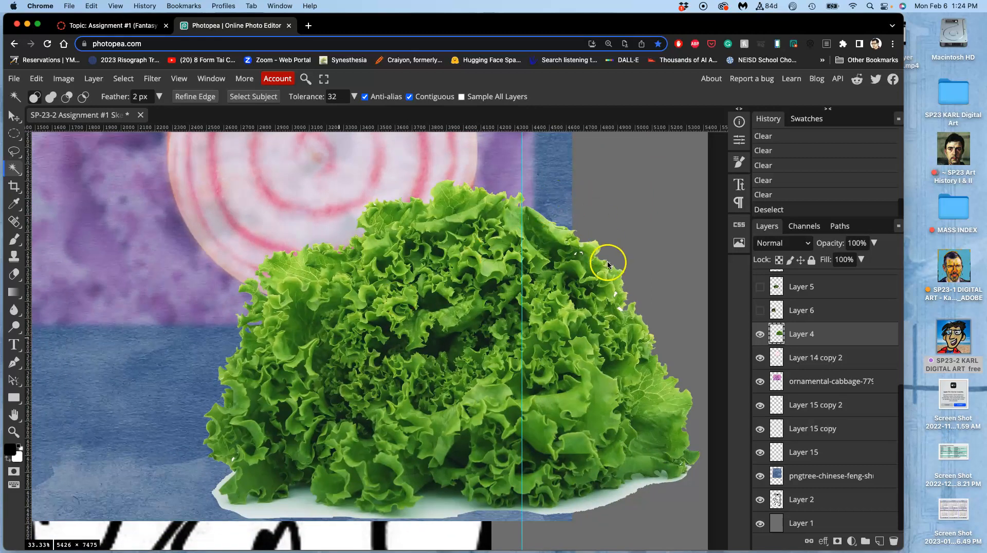
scroll(282, 375, left, 3)
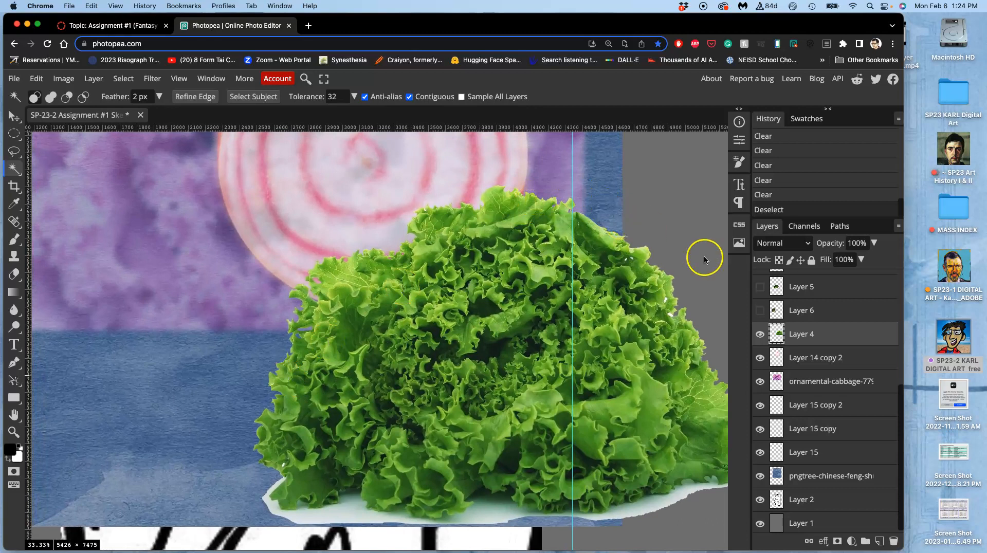
click(760, 311)
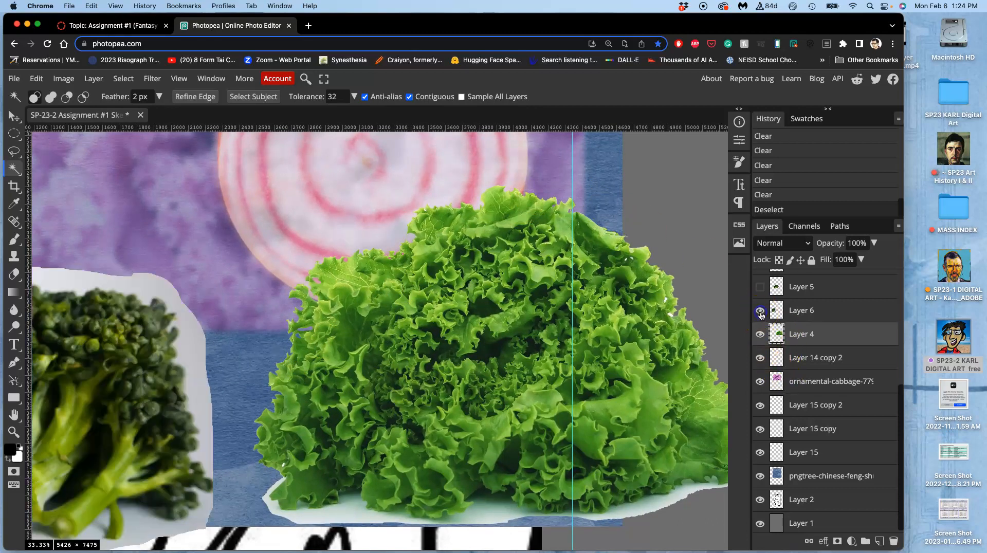
scroll(444, 387, left, 10)
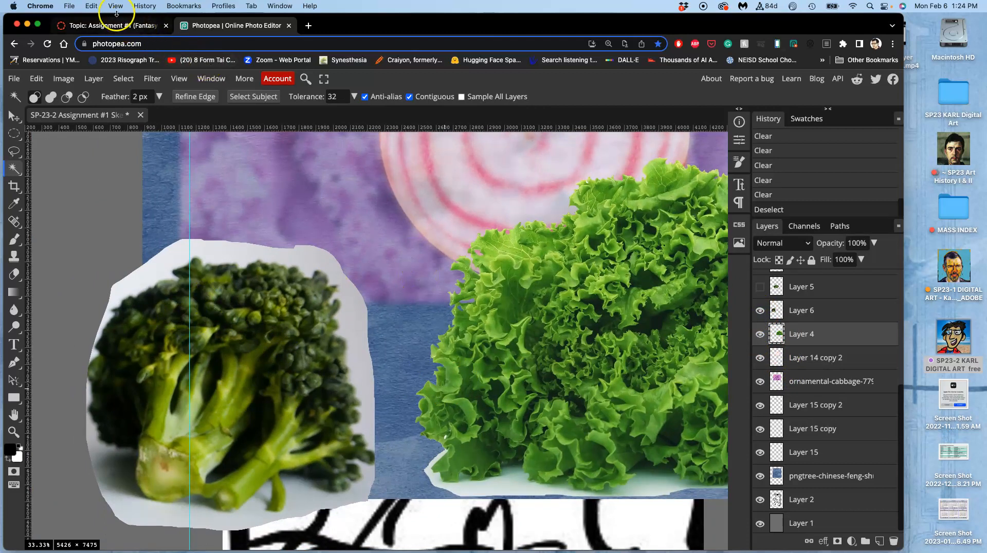
Apply Levels to the lettuce on Layer 4 with the midtone input set to 0.91
click(64, 79)
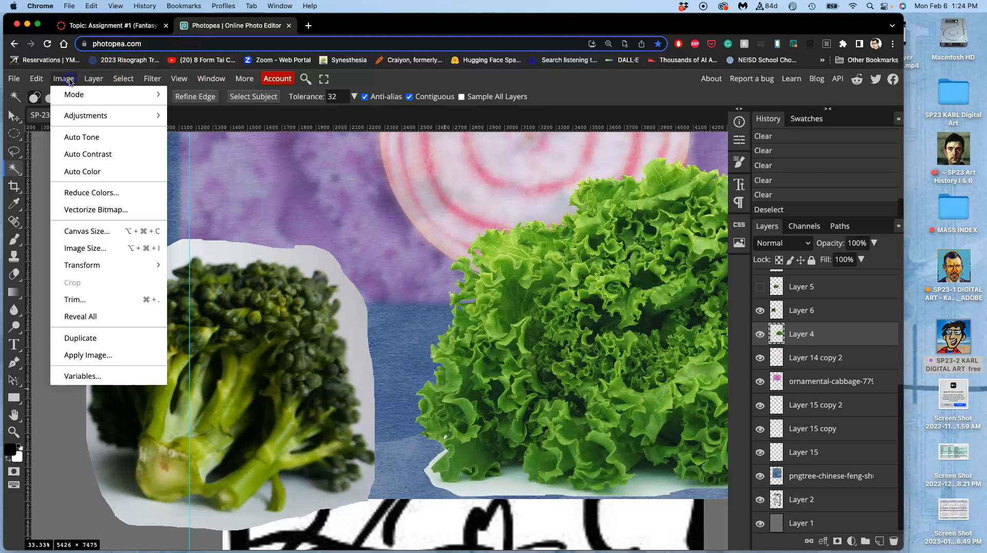
mouse_move(75, 116)
click(201, 133)
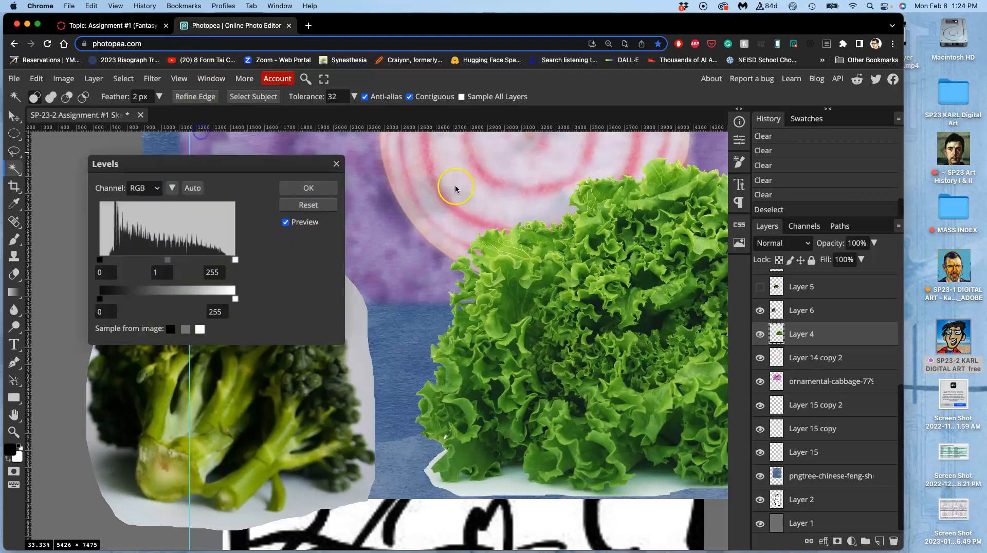
drag(326, 165, 657, 232)
drag(505, 328, 510, 332)
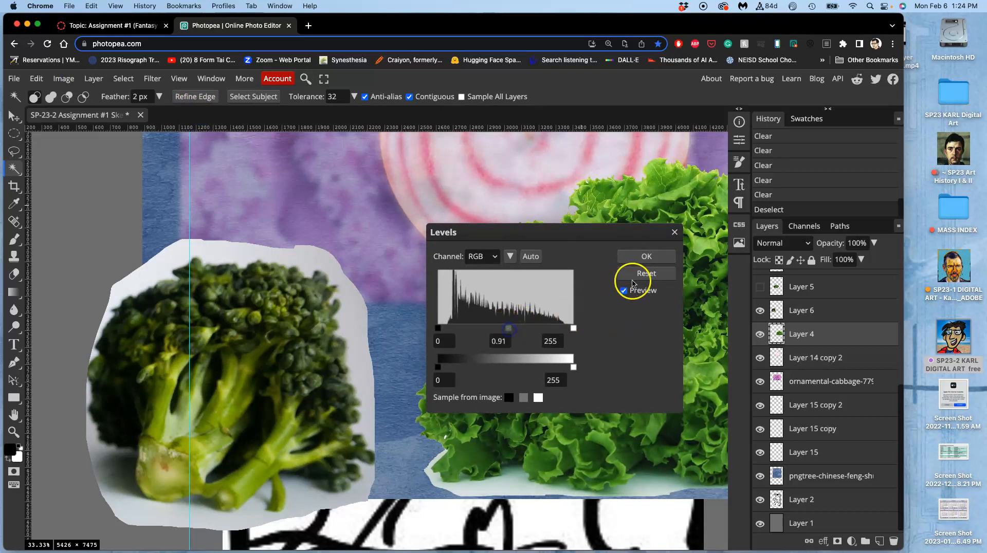
click(649, 258)
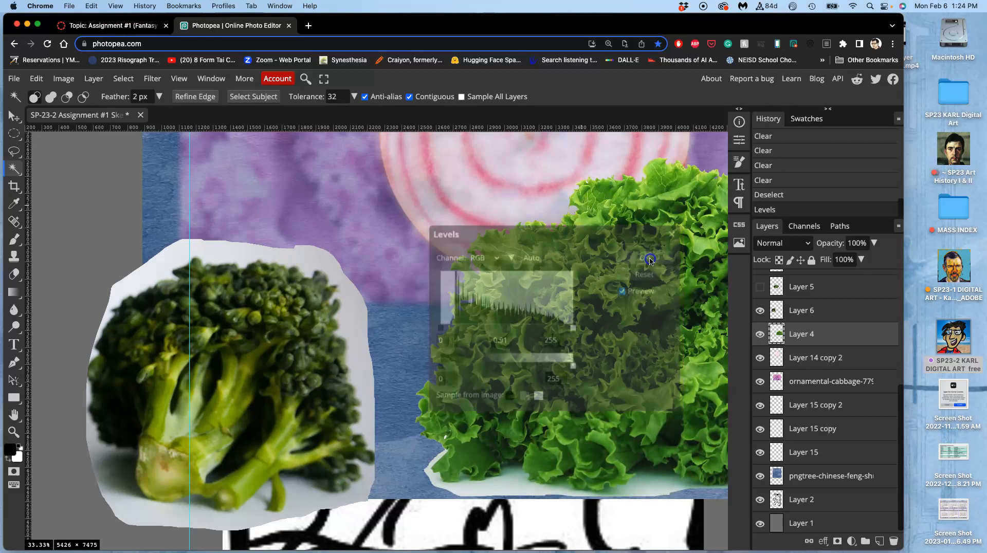
Apply Levels to the broccoli on Layer 6 with black input 8, midtones 1.65 and white output 241
click(801, 312)
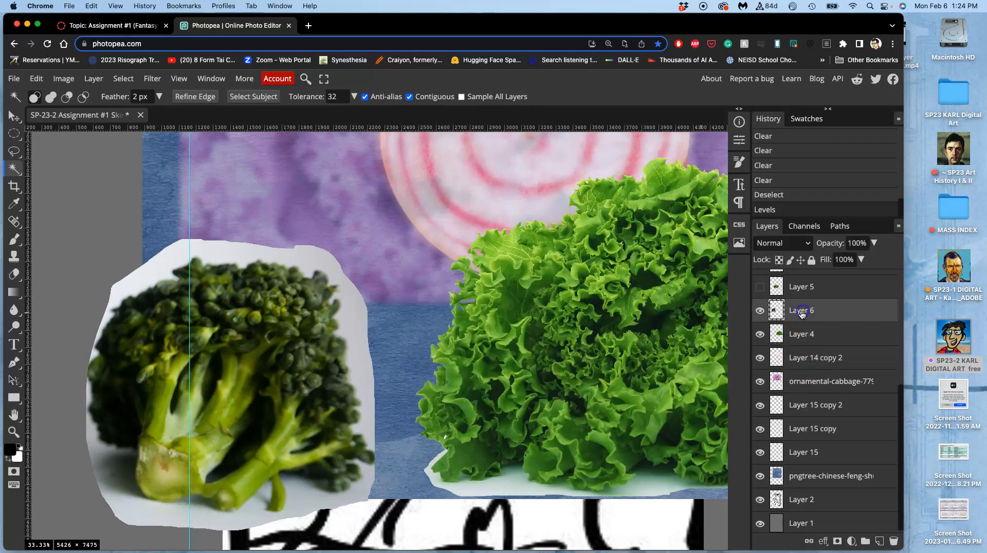
click(63, 78)
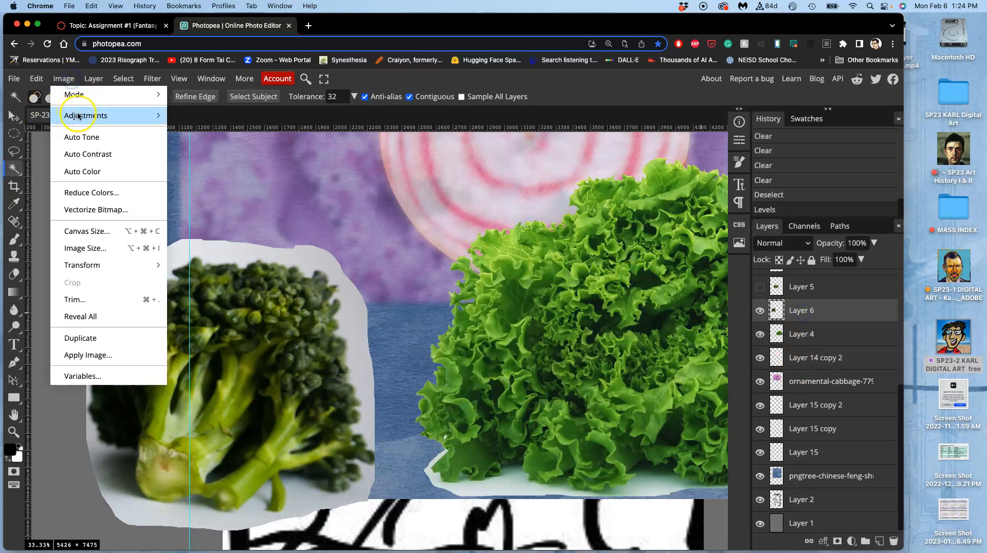
mouse_move(78, 117)
click(187, 132)
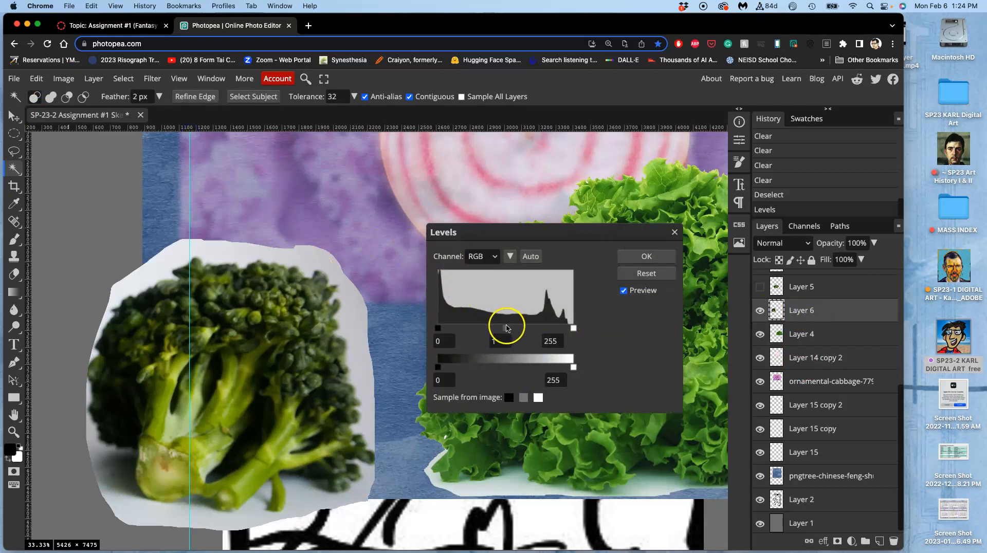
drag(506, 329, 491, 328)
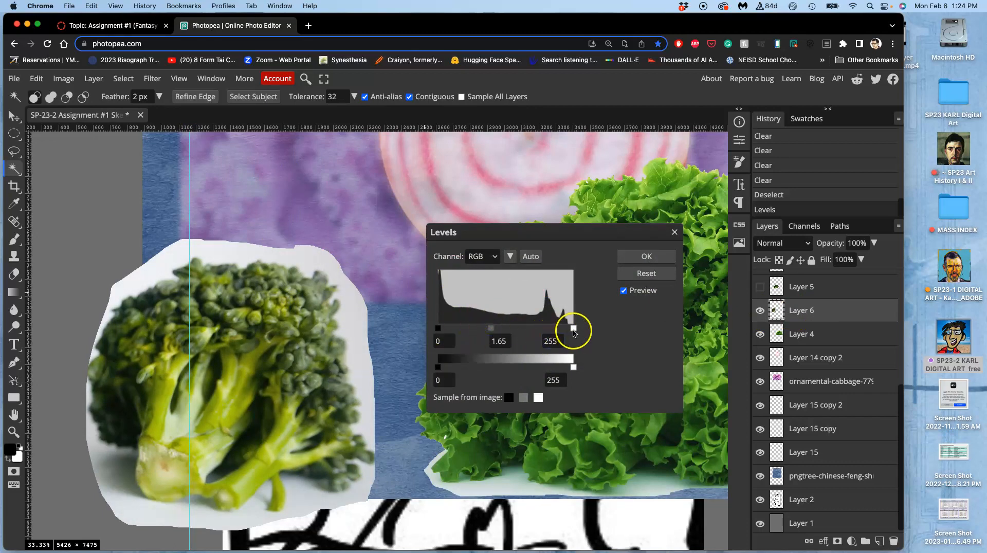
drag(575, 369, 564, 371)
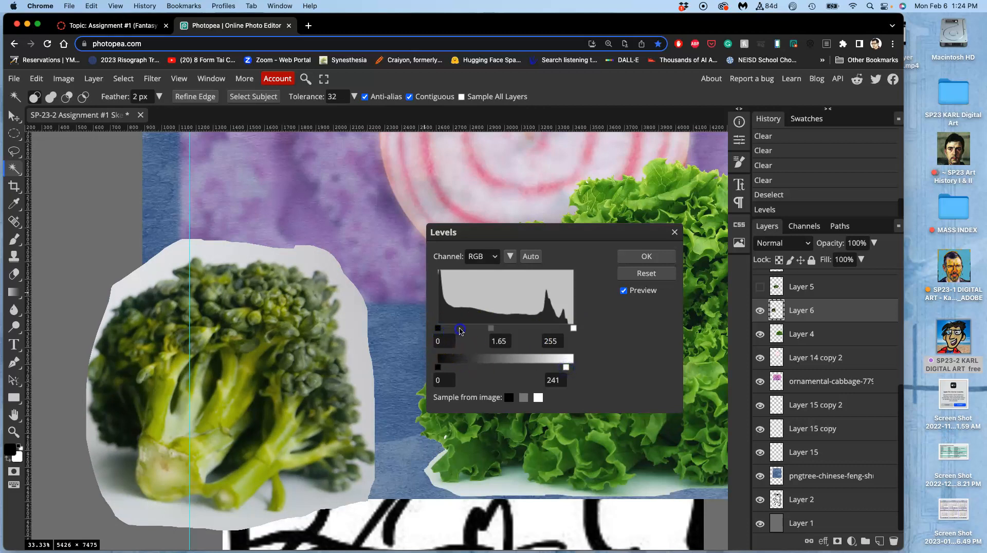
drag(438, 329, 445, 331)
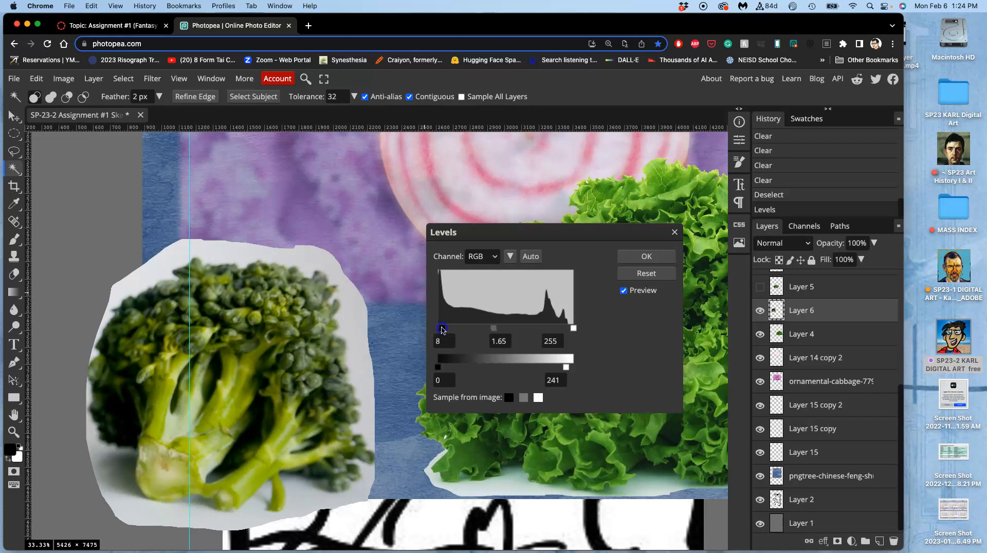
click(640, 257)
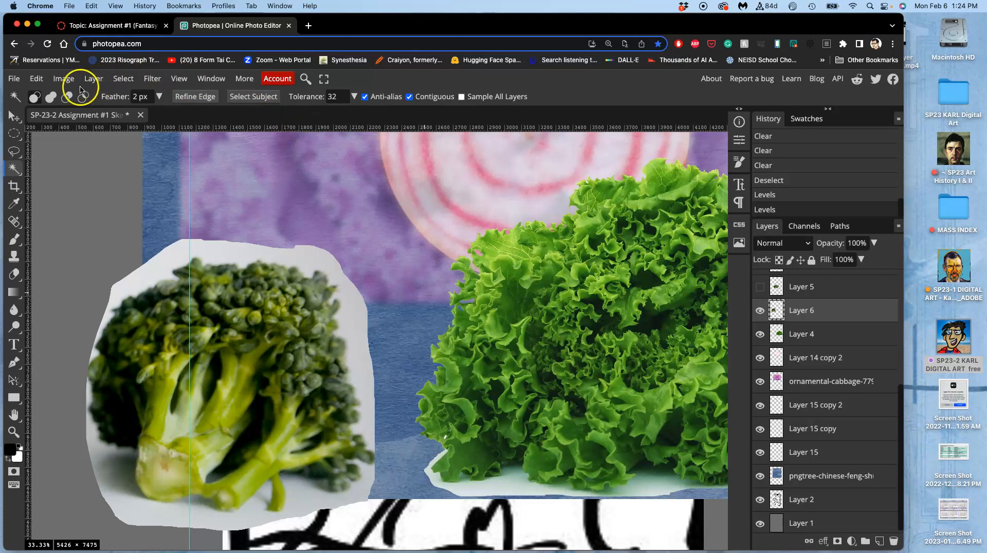
Apply Color Balance to the broccoli's highlights with Cyan-Red at 10 and Yellow-Blue at -19
click(64, 78)
mouse_move(78, 115)
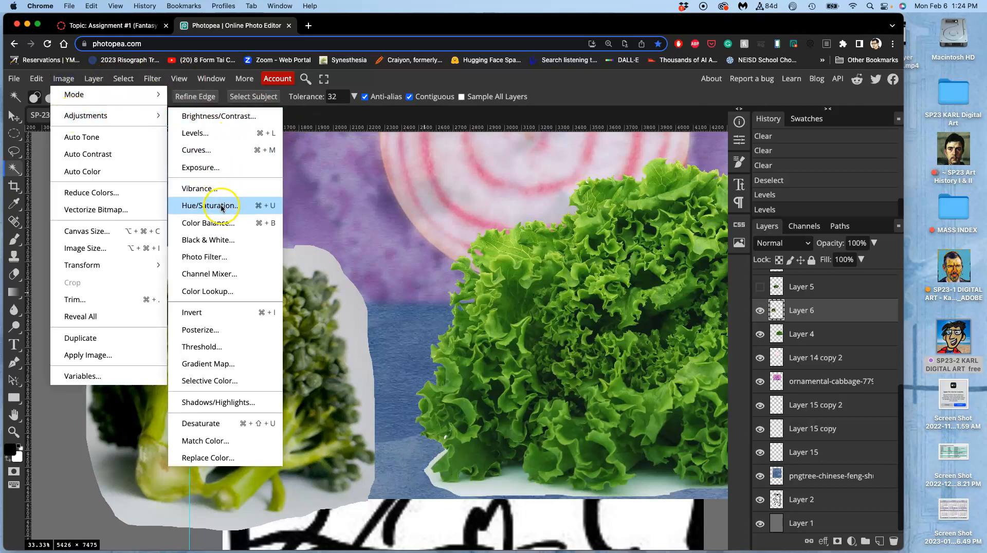
click(220, 222)
drag(304, 166, 662, 352)
drag(544, 403, 550, 404)
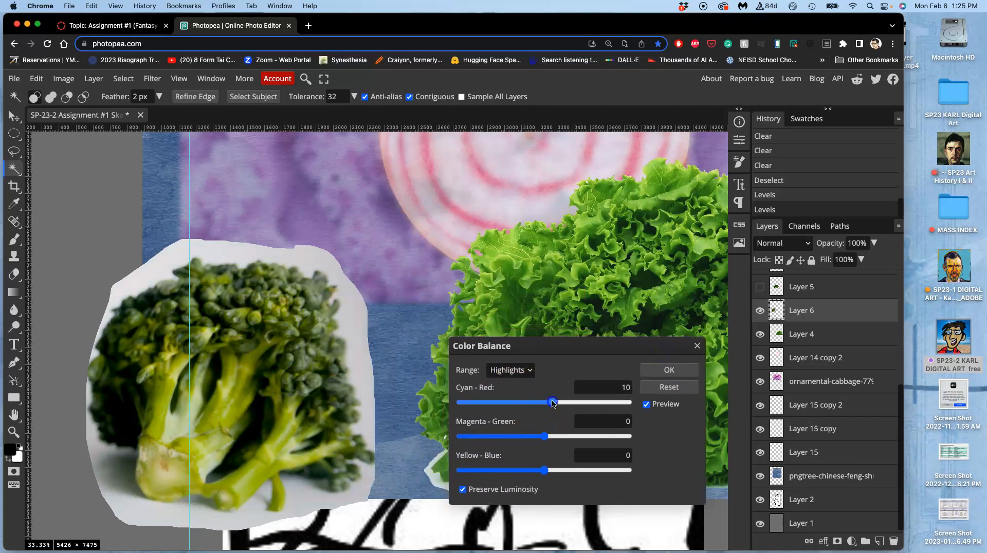
drag(545, 470, 539, 476)
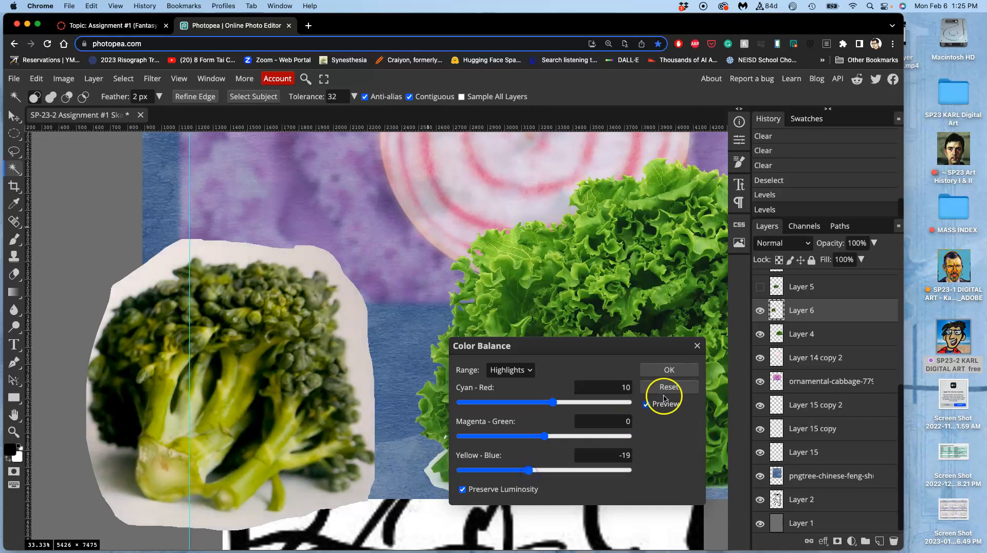
click(669, 370)
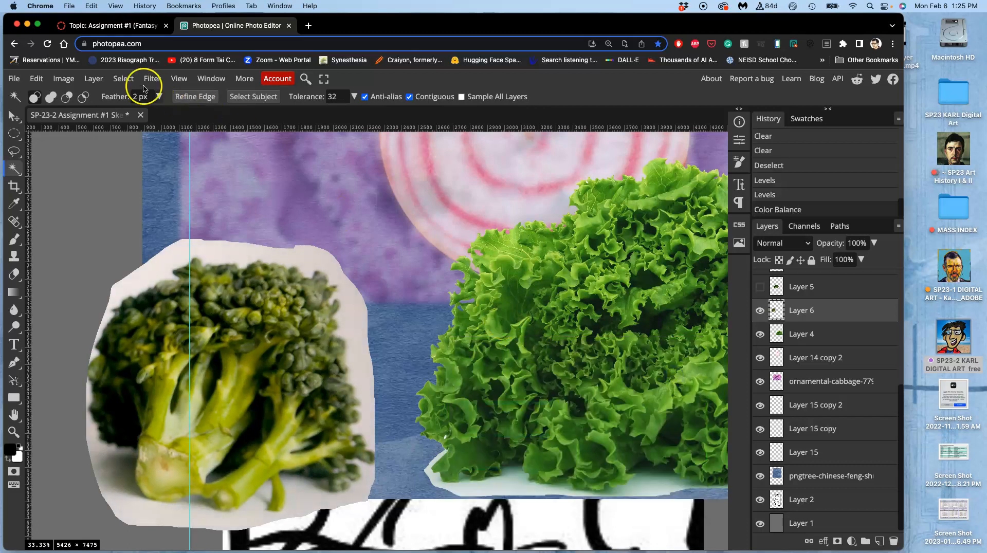
Open Color Balance for the broccoli on Layer 6 and set the midtones to Cyan-Red -15 and Yellow-Blue 27
click(64, 79)
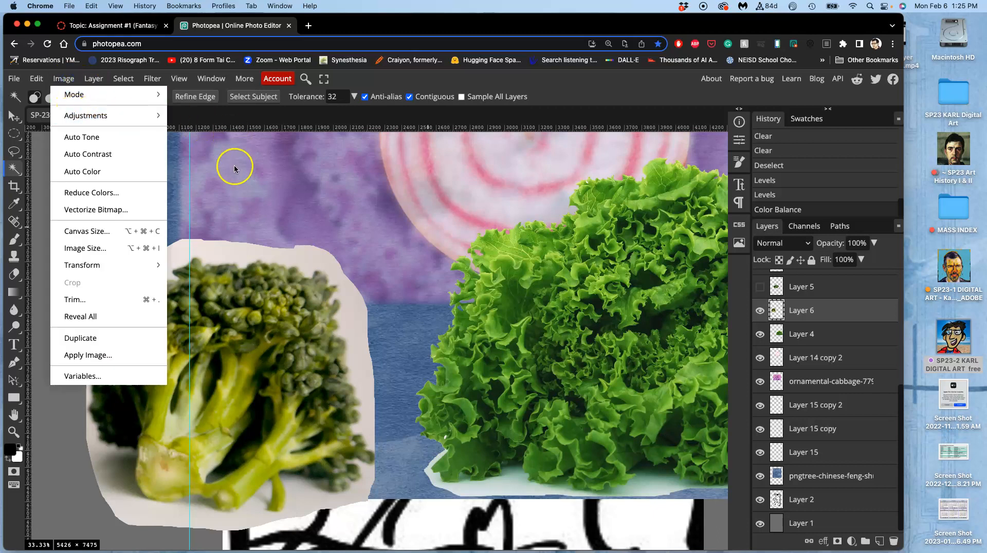
click(157, 119)
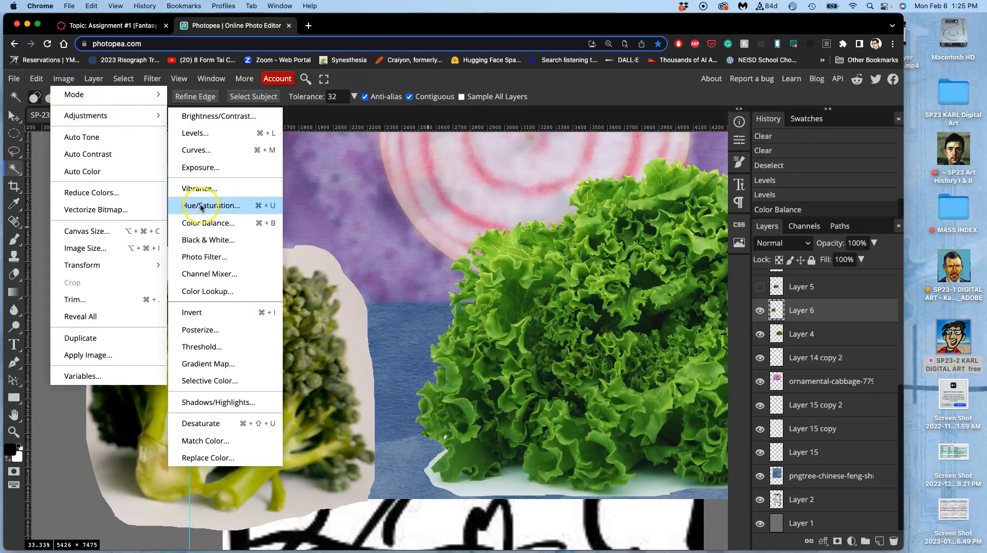
click(203, 224)
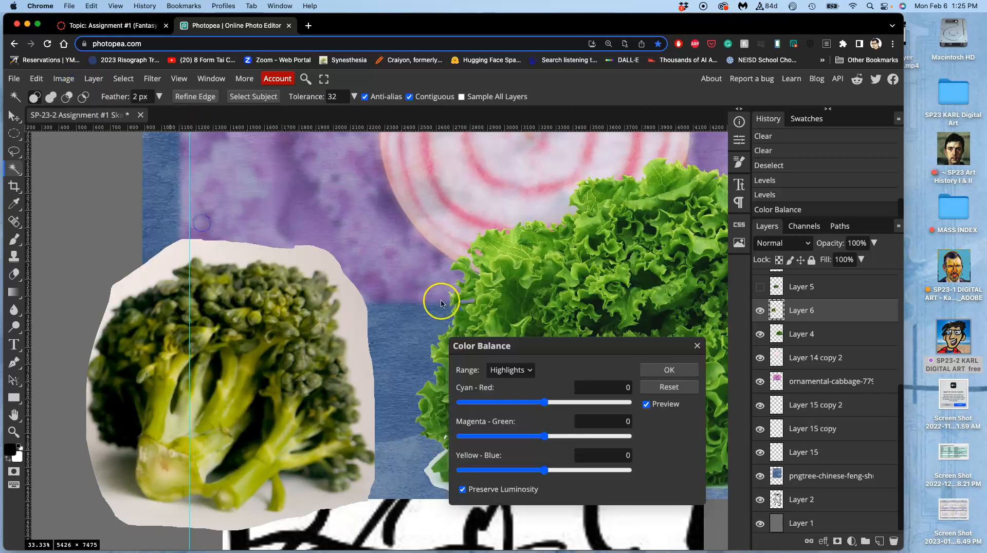
click(511, 370)
click(510, 359)
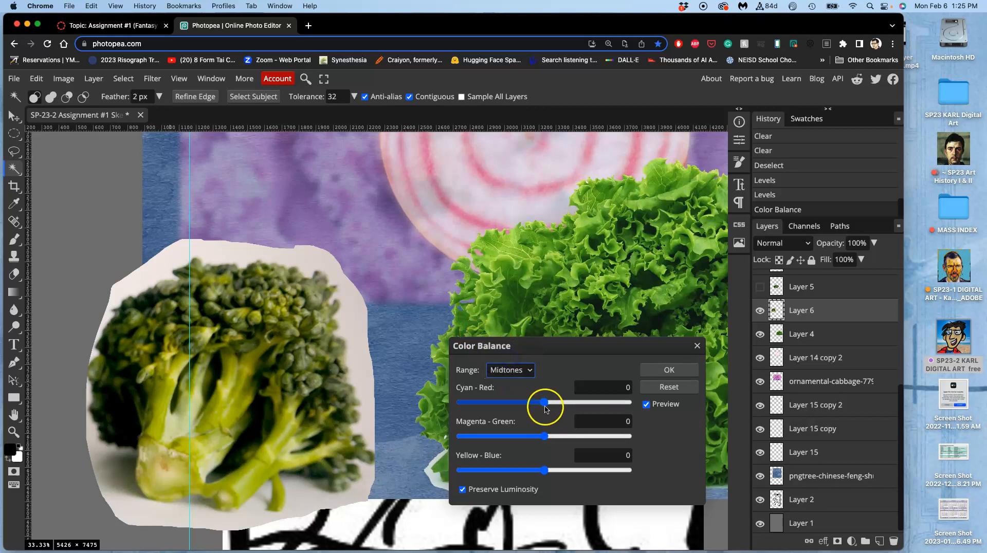
drag(532, 405, 531, 405)
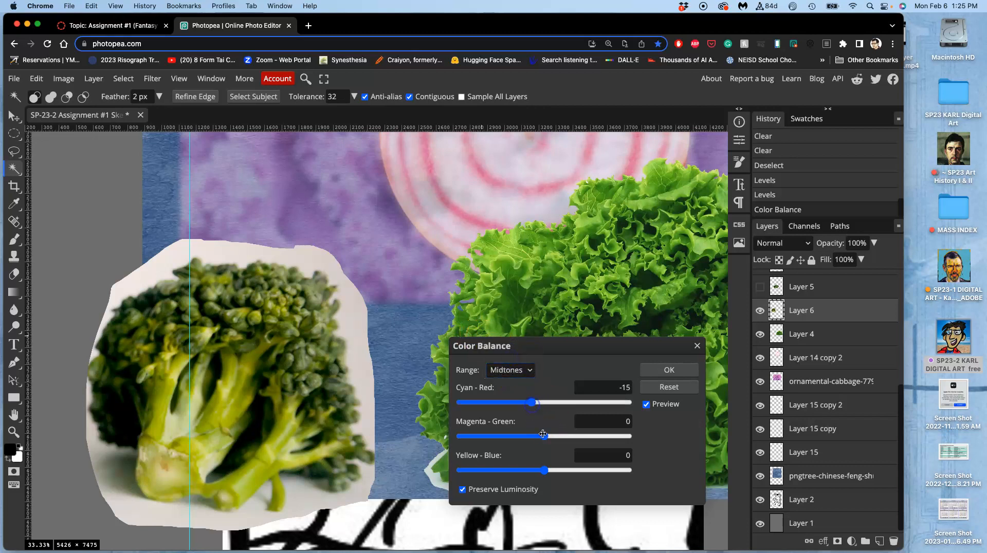
drag(546, 471, 566, 471)
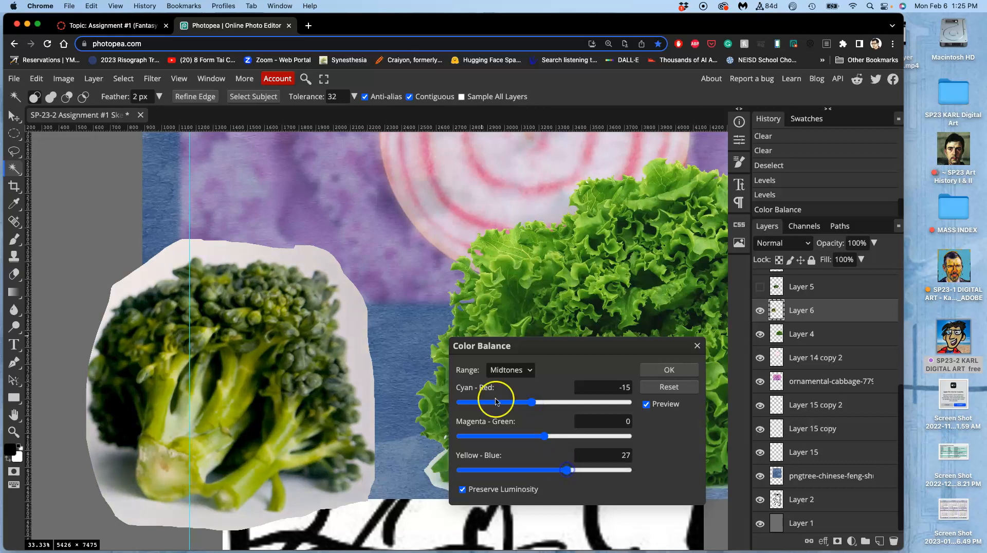
Set the broccoli's shadows to Cyan-Red -15 and Yellow-Blue 9, and apply the Color Balance adjustment
click(510, 372)
click(509, 359)
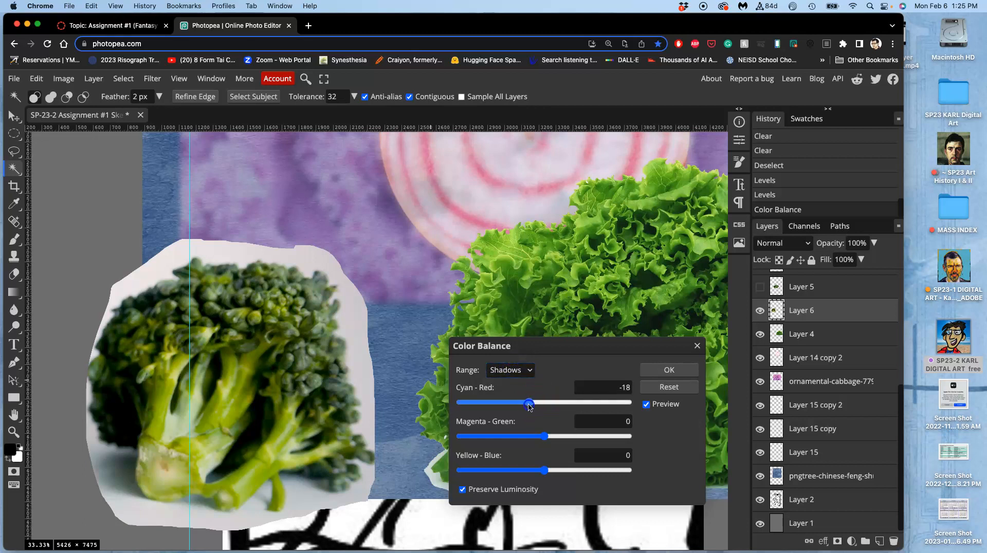
click(544, 471)
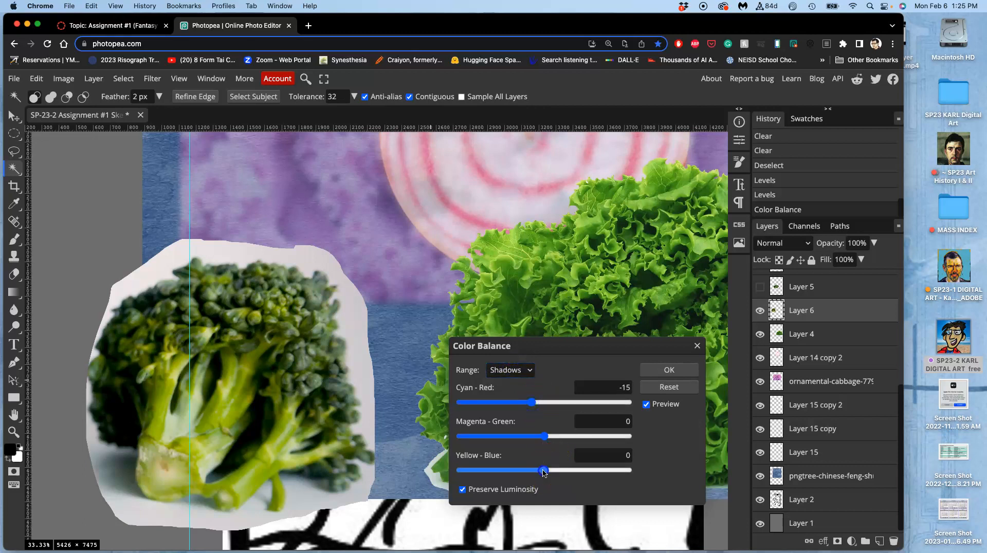
click(661, 404)
click(669, 370)
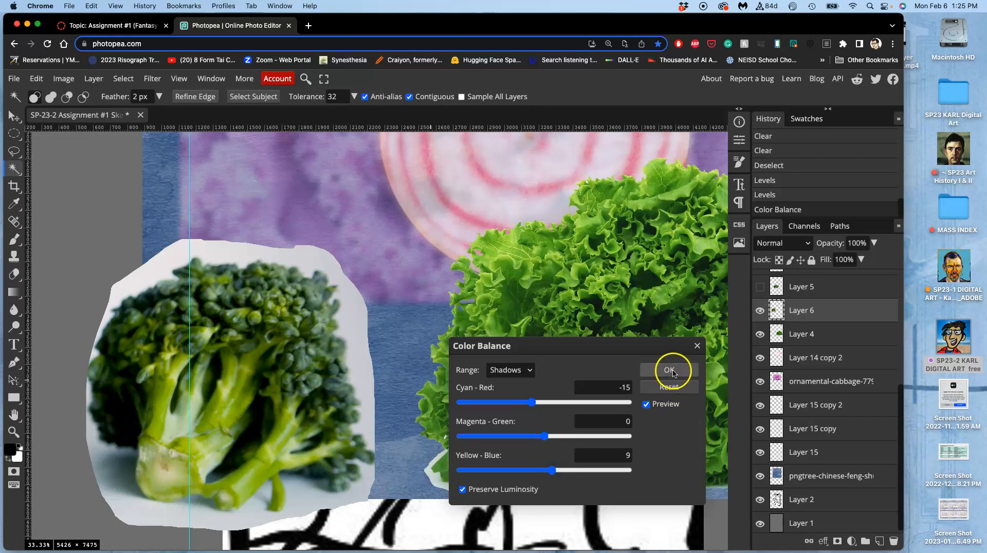
click(490, 315)
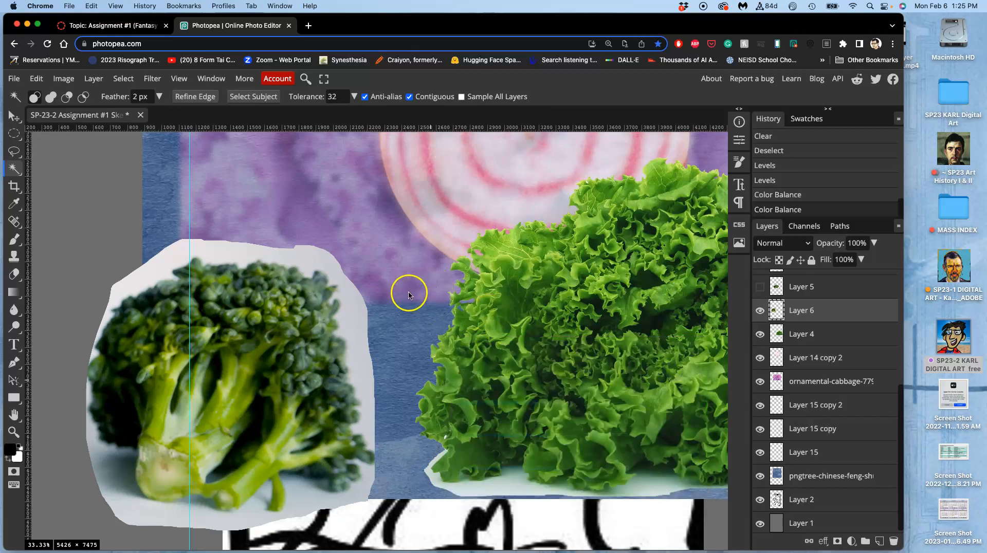